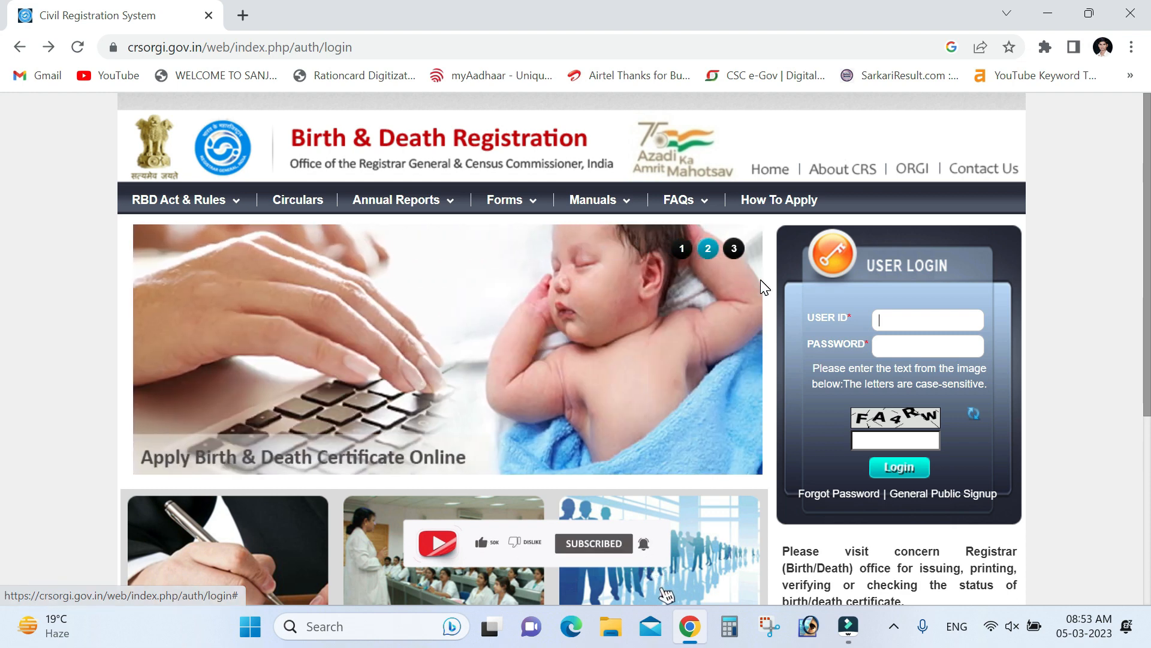
Open the General Public sign-up form from the CRS home page
click(734, 249)
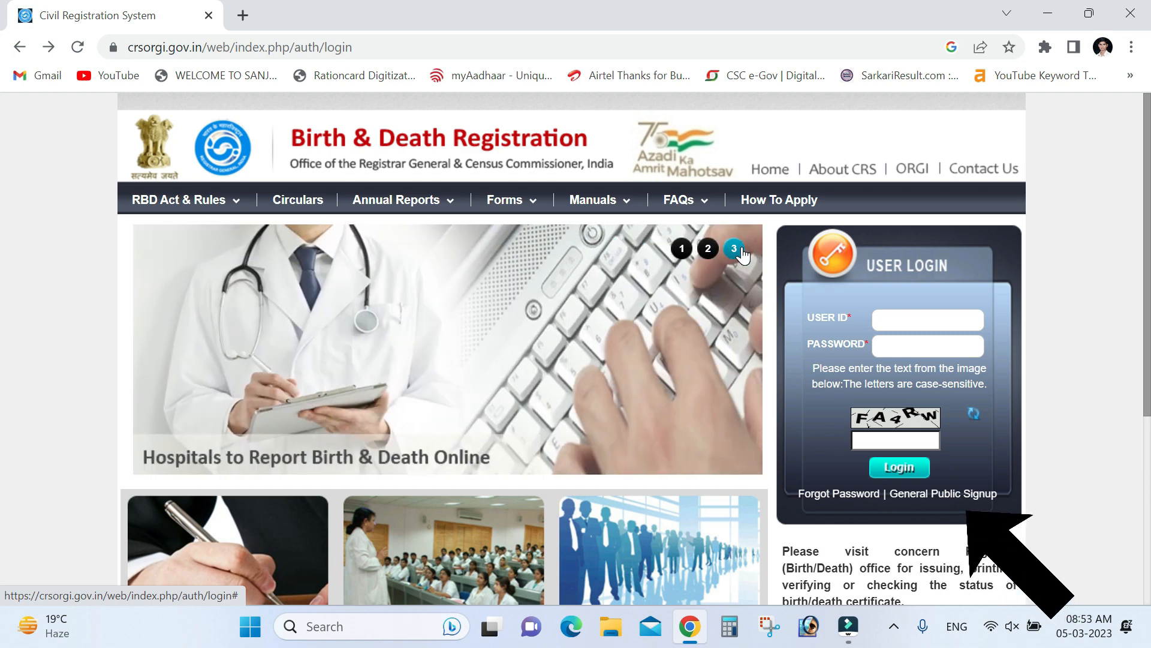
click(939, 498)
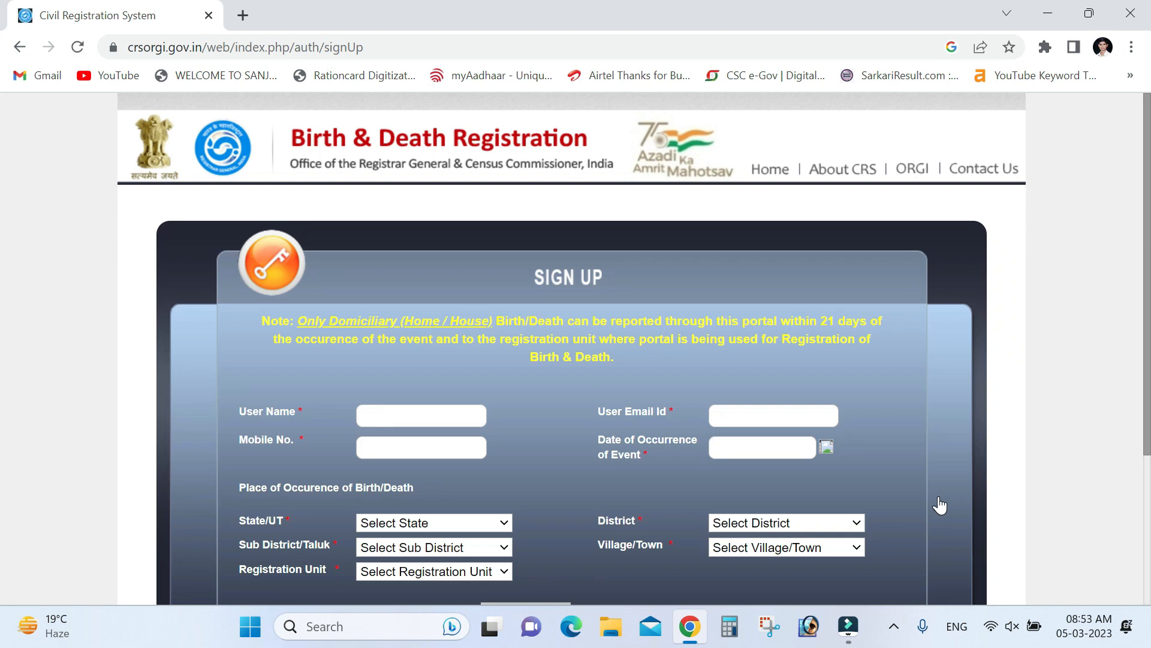
scroll(933, 493, down, 3)
Enter the chosen user name and accept the saved email address suggestion
click(456, 236)
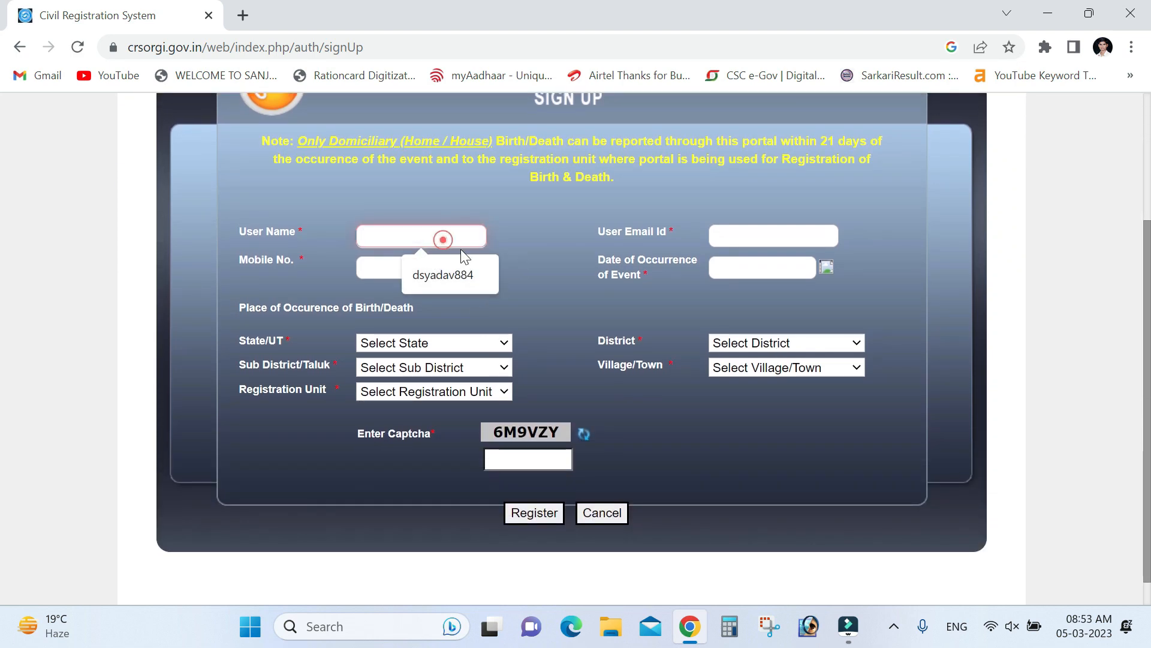
scroll(510, 259, up, 2)
click(443, 327)
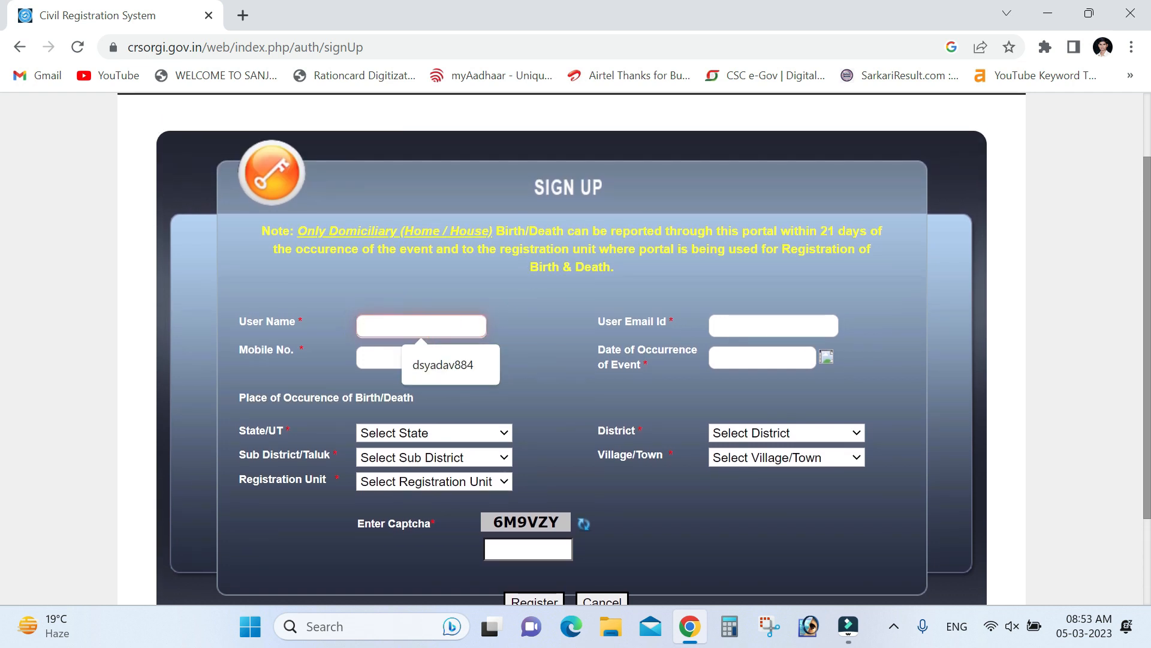
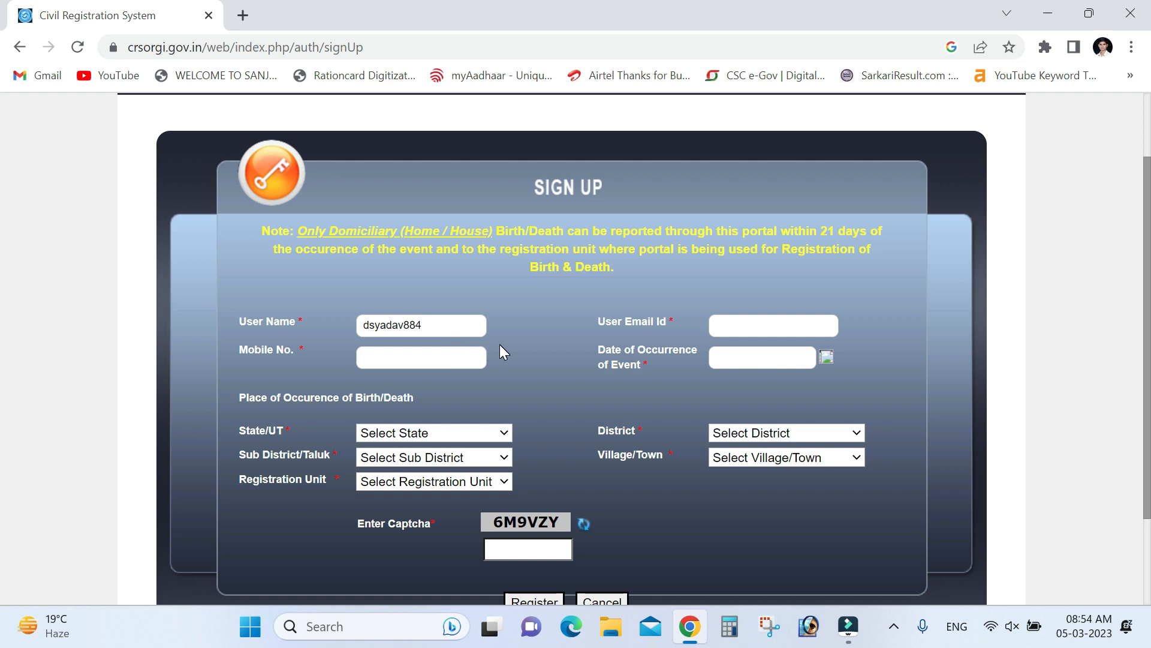
click(747, 327)
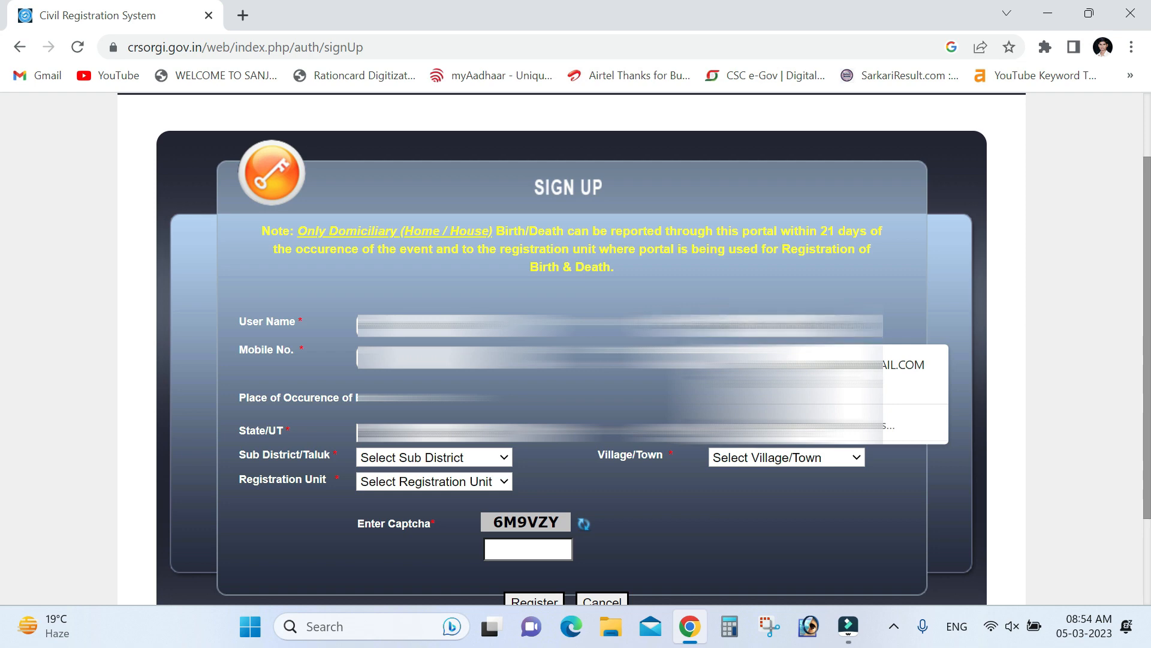
click(779, 365)
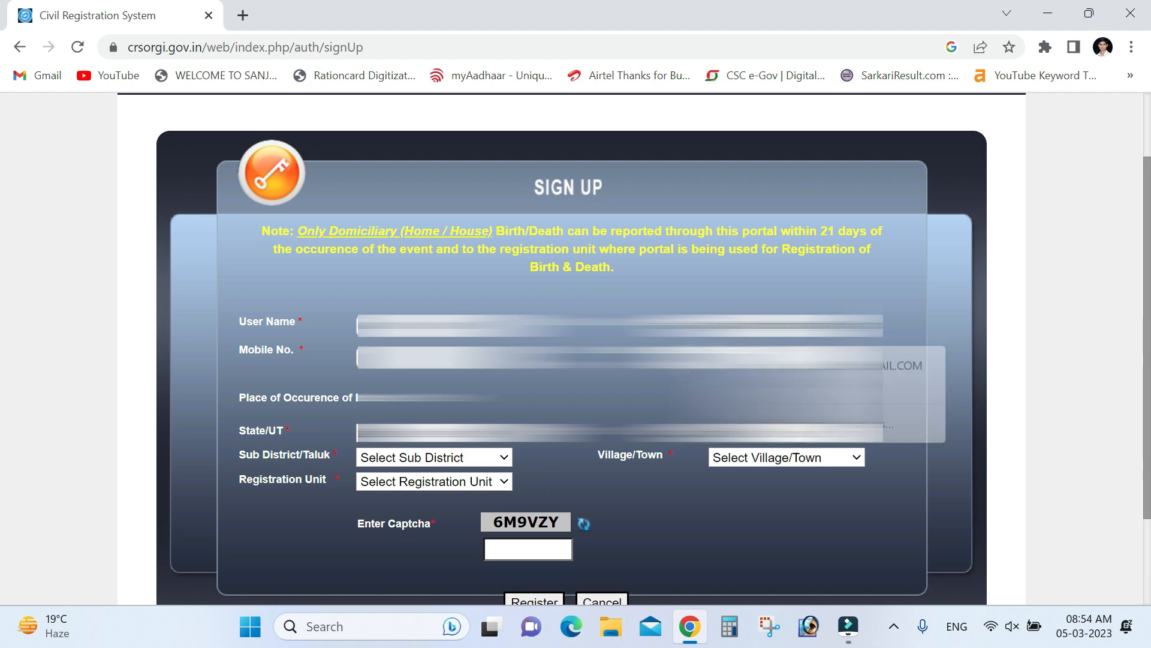
Enter the mobile number, set the date of occurrence to the 5th, and open the state list
click(435, 358)
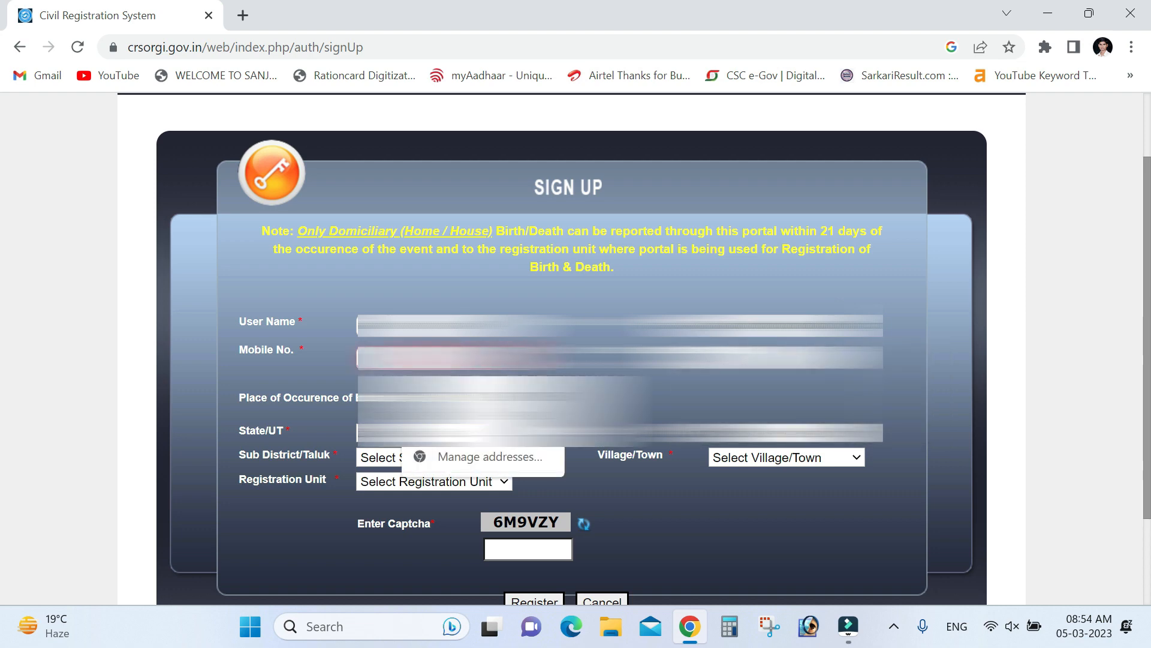
text(9)
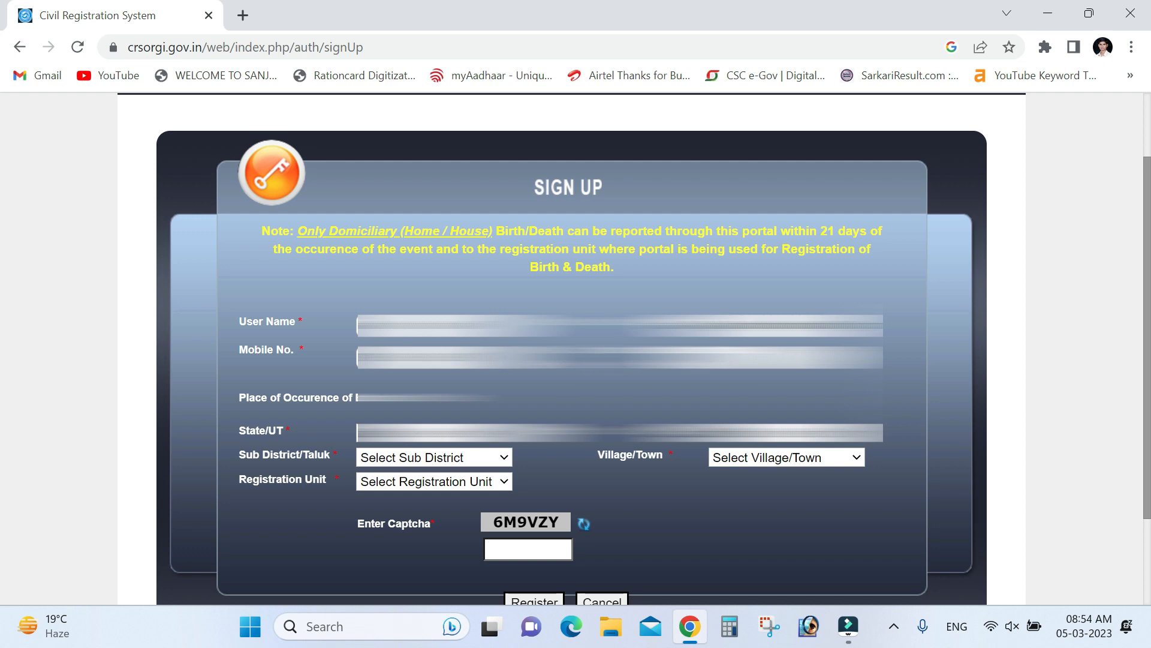
click(774, 357)
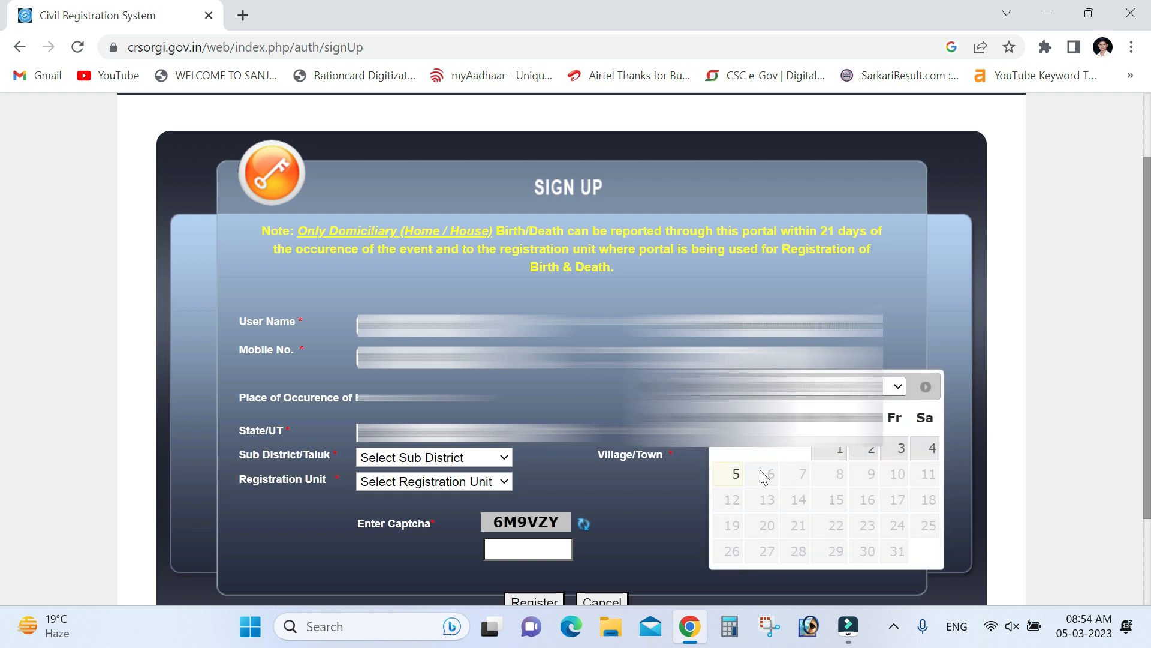
click(734, 474)
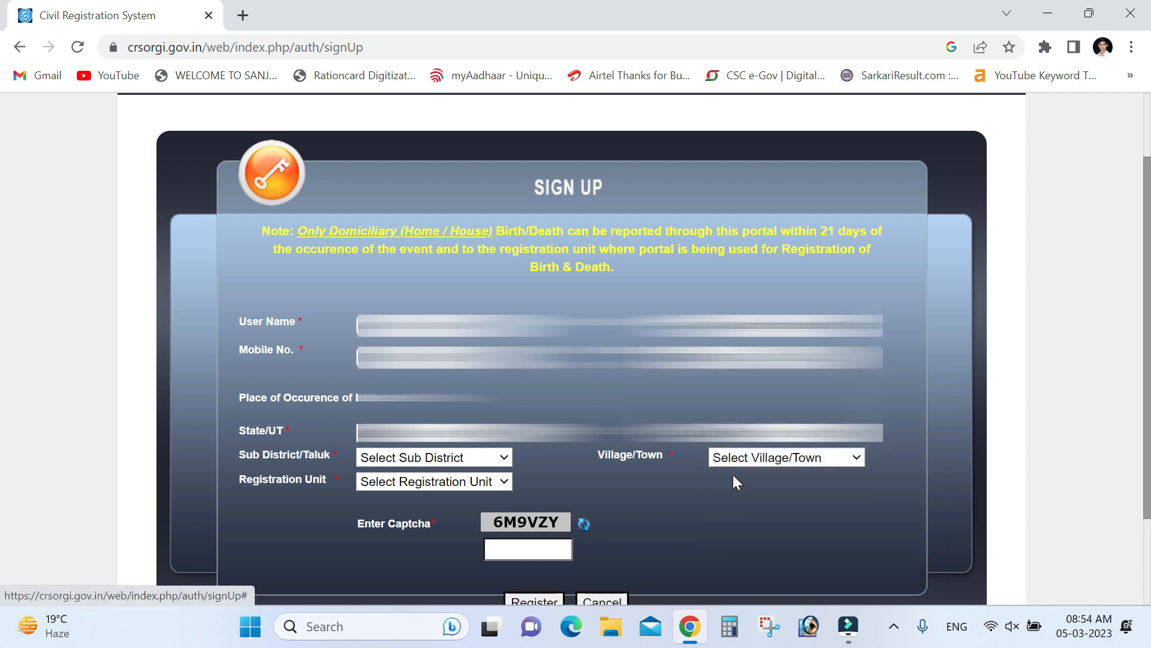
click(385, 433)
Choose the state and district, and set the sub-district to Aonla
scroll(396, 354, down, 2)
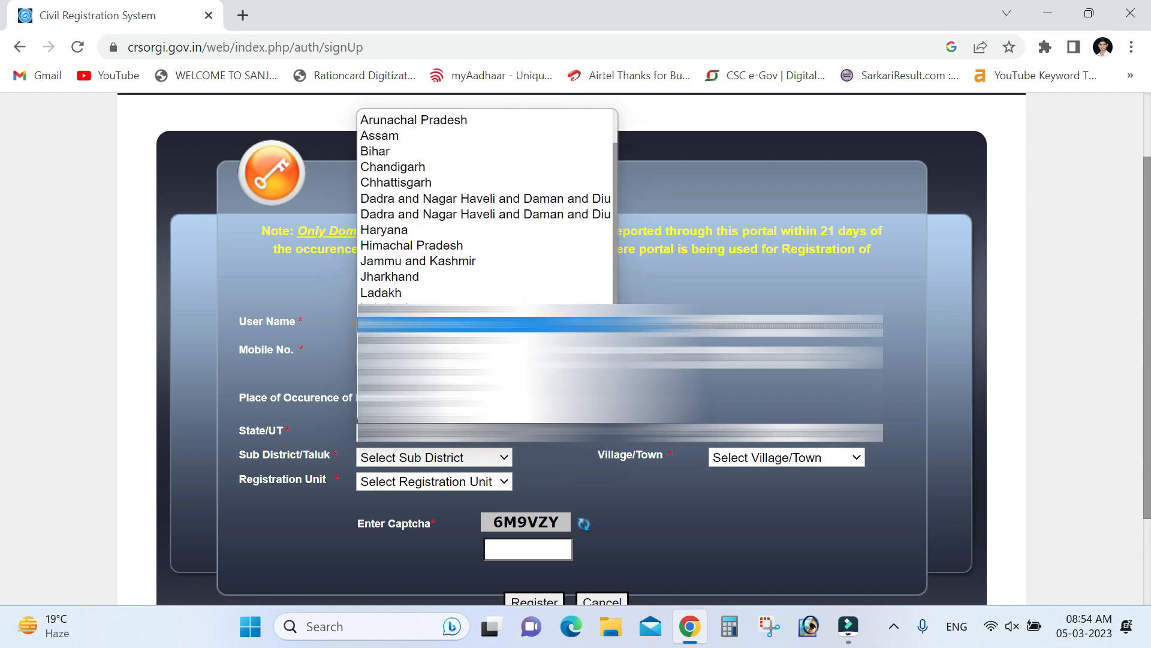
click(396, 399)
click(745, 434)
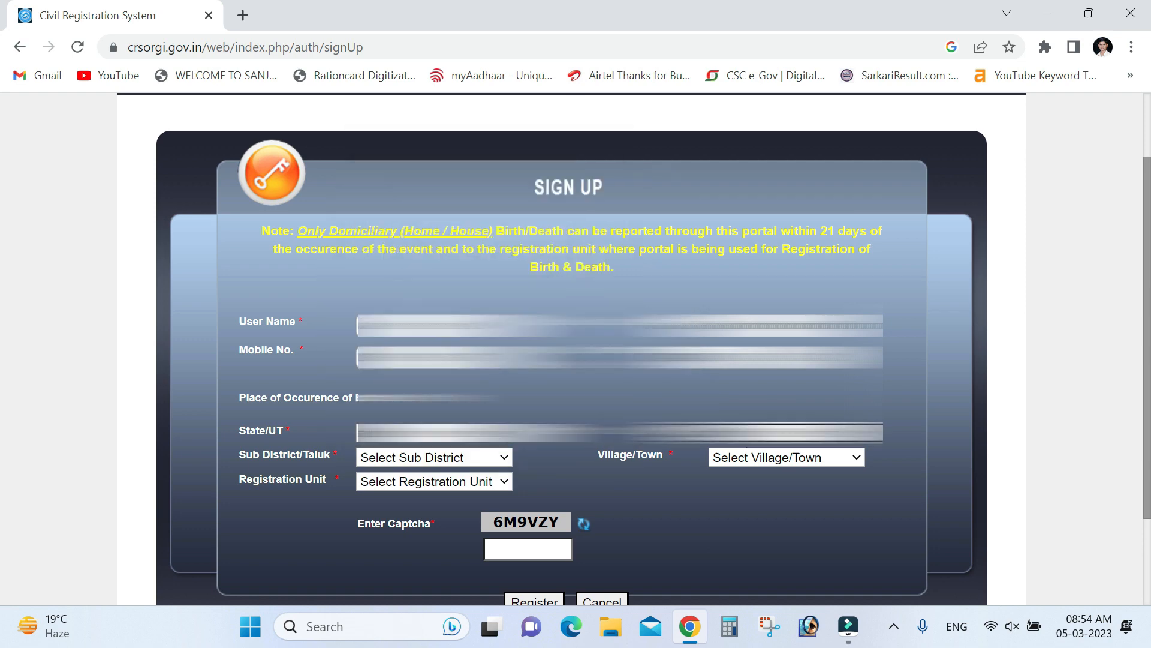
click(746, 434)
scroll(749, 384, down, 1)
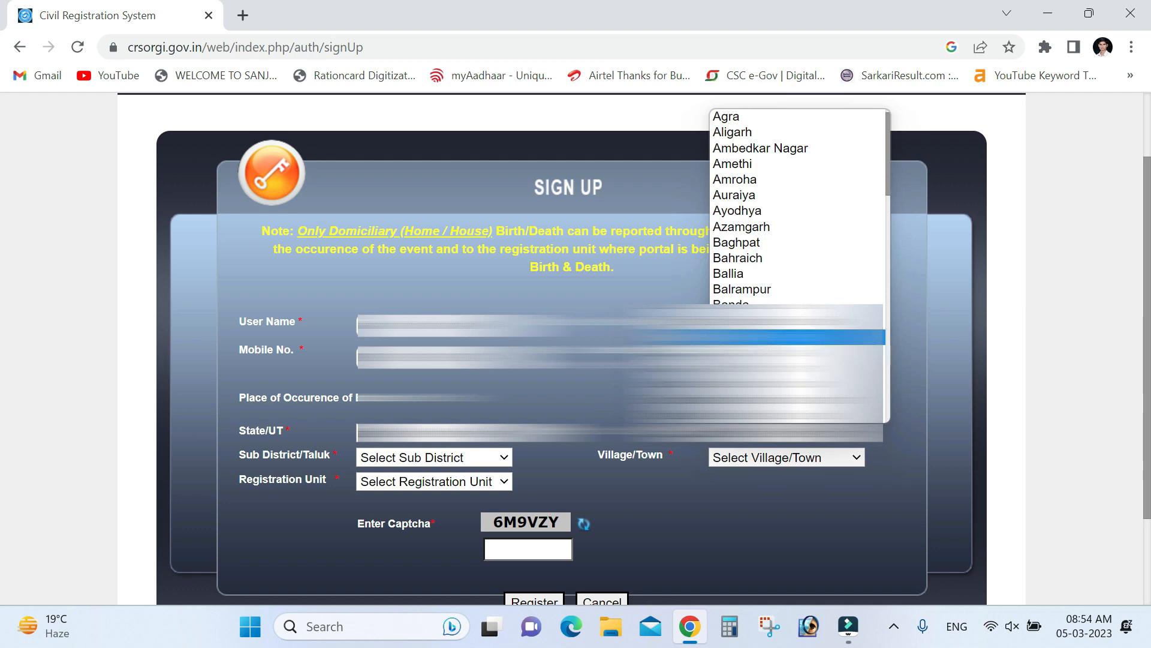
click(750, 336)
click(447, 458)
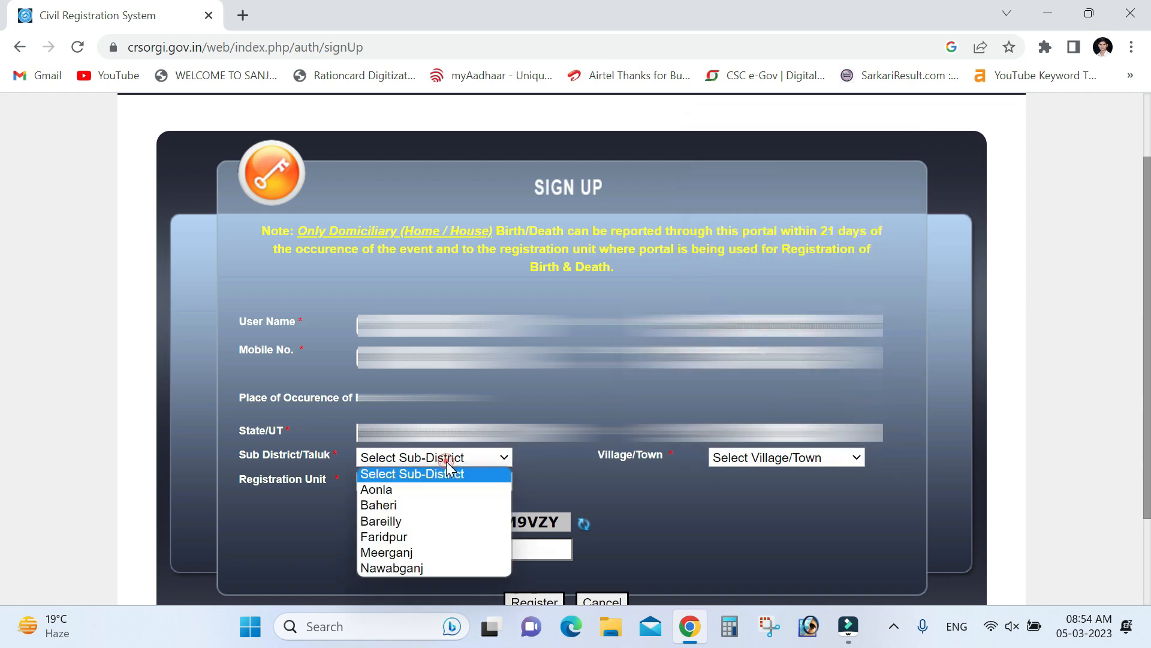
click(407, 484)
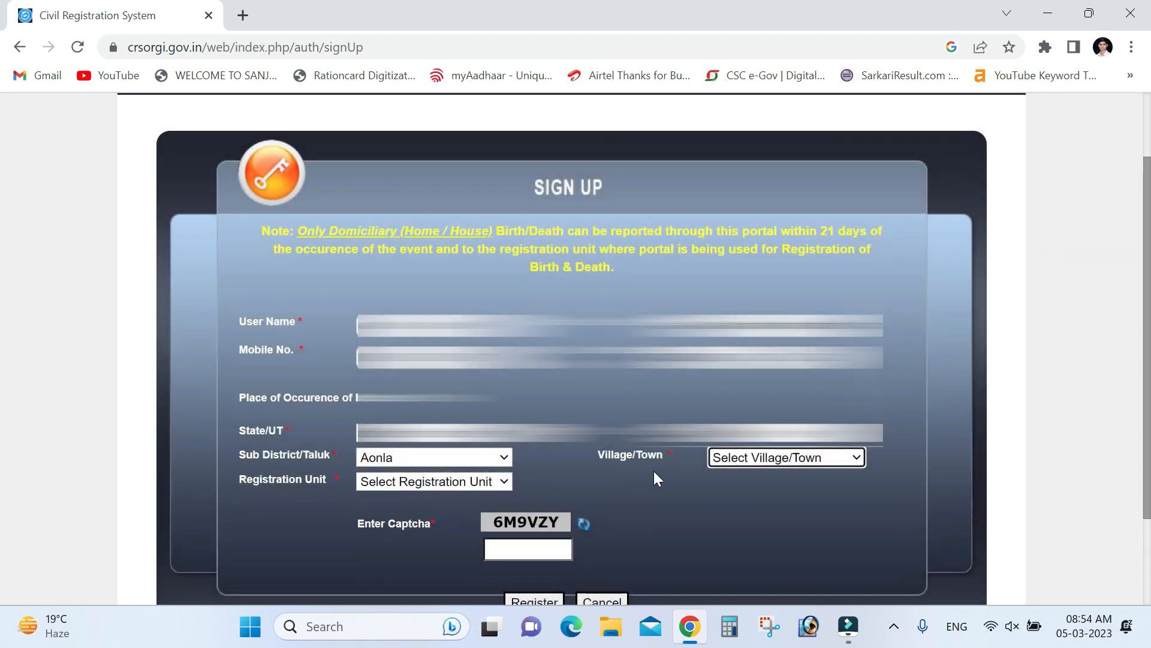
Choose Chandupur as the village and select registration unit GRAMA PANCHAYAT AJMER
click(725, 463)
click(726, 462)
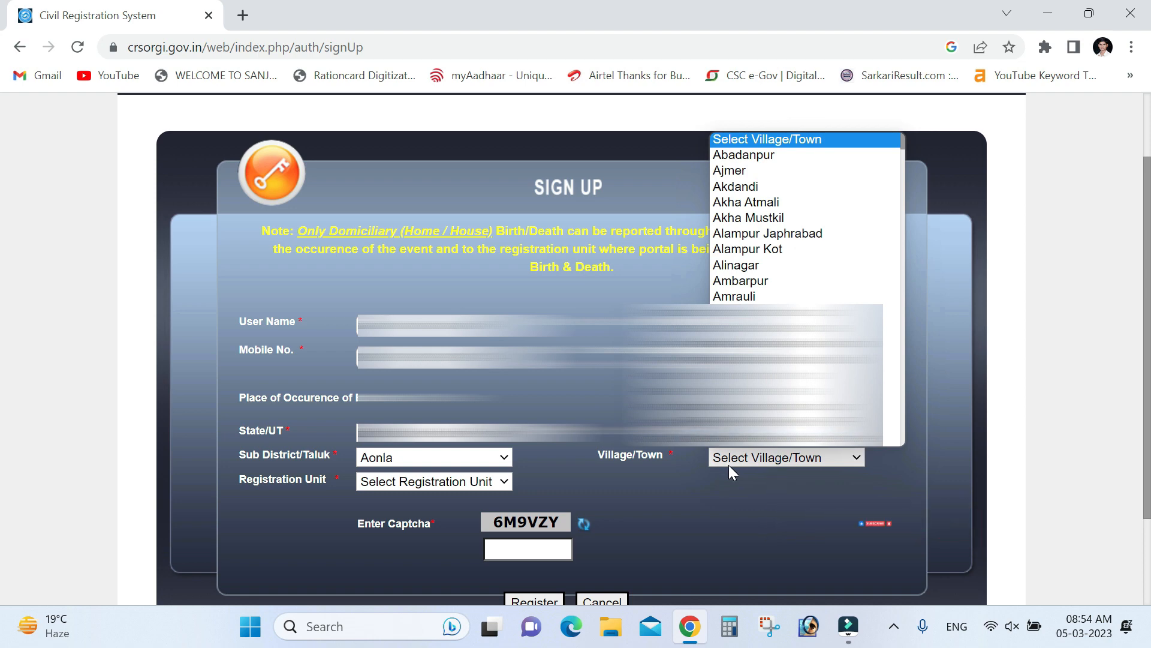
scroll(780, 372, down, 5)
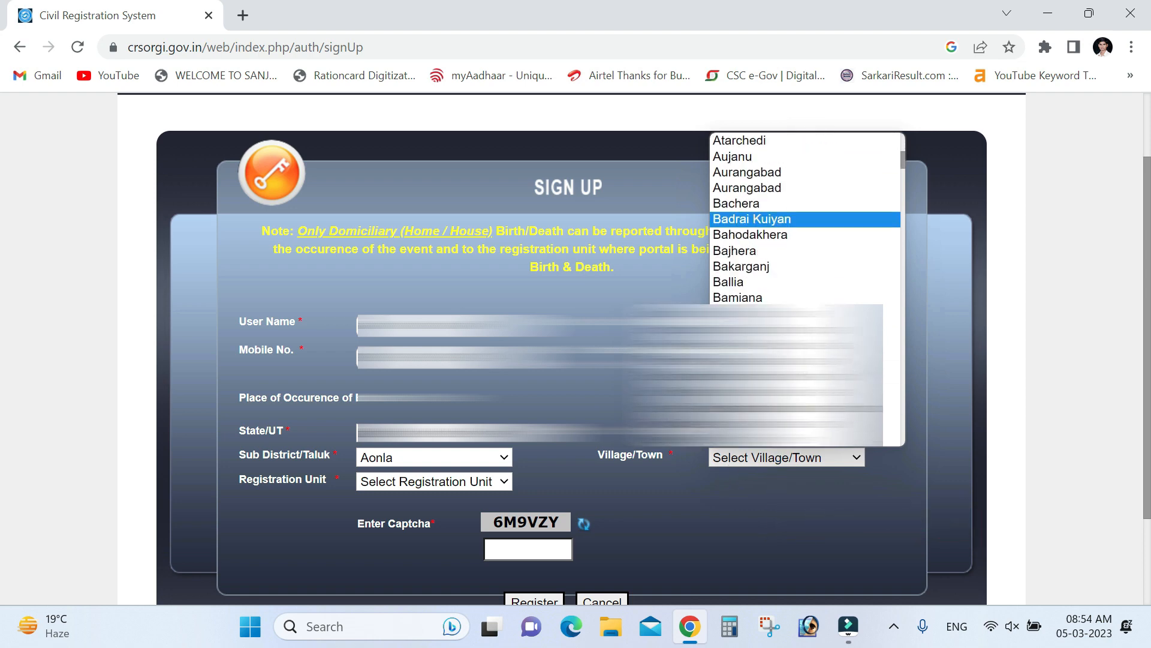
scroll(780, 371, down, 5)
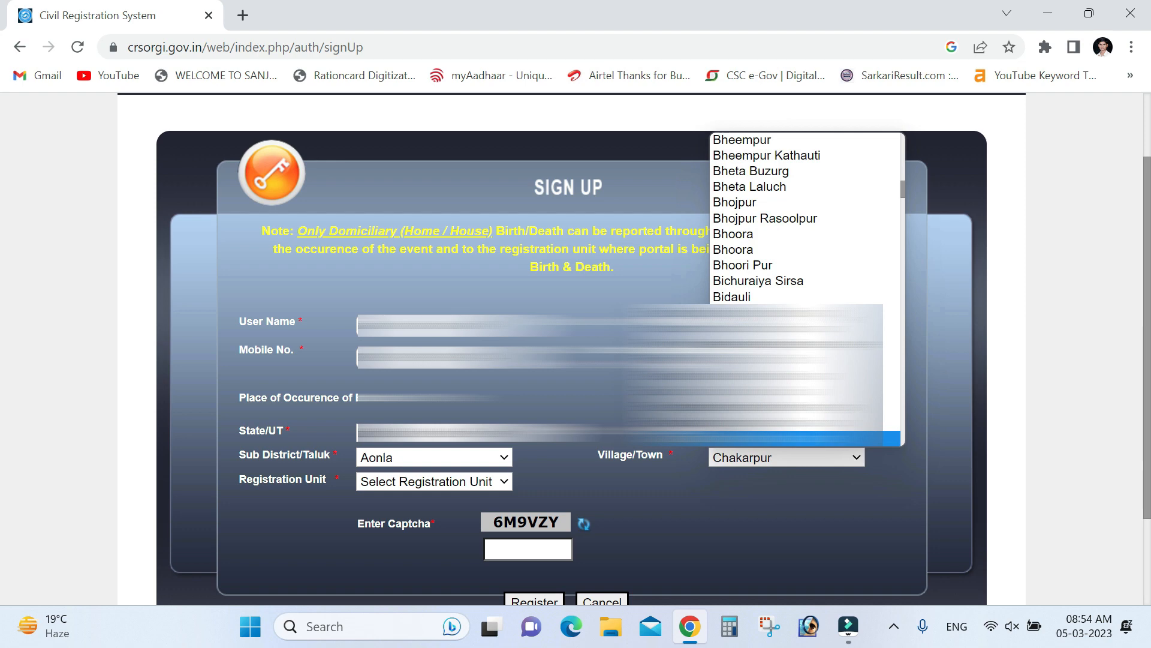
scroll(780, 372, down, 2)
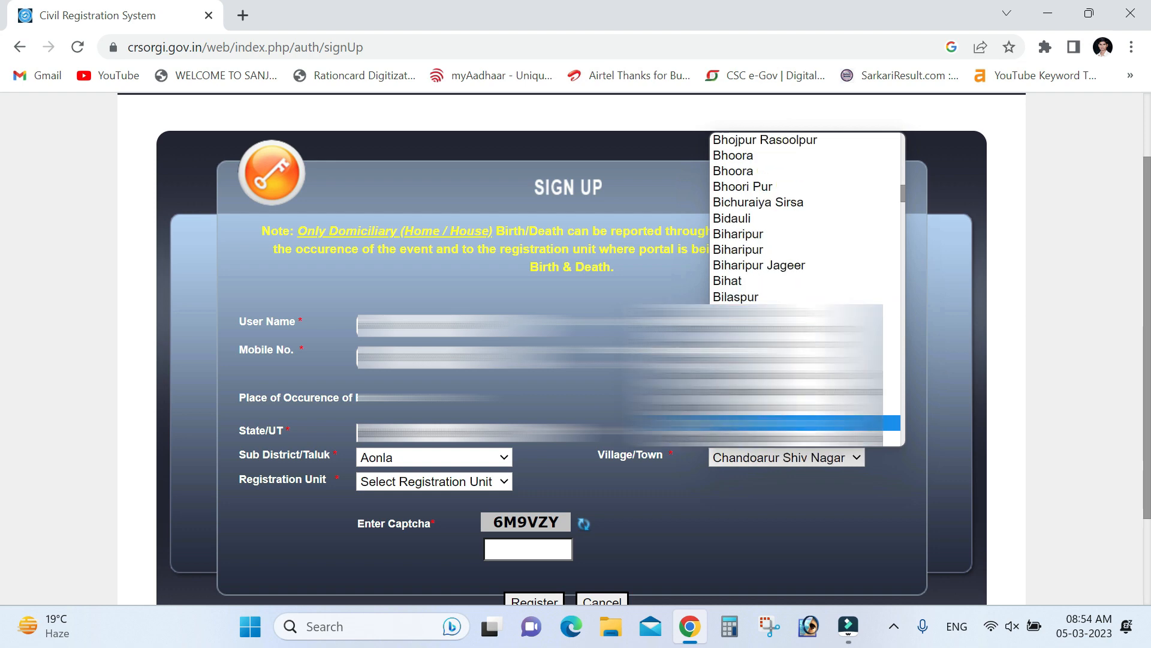
scroll(780, 372, down, 4)
click(780, 336)
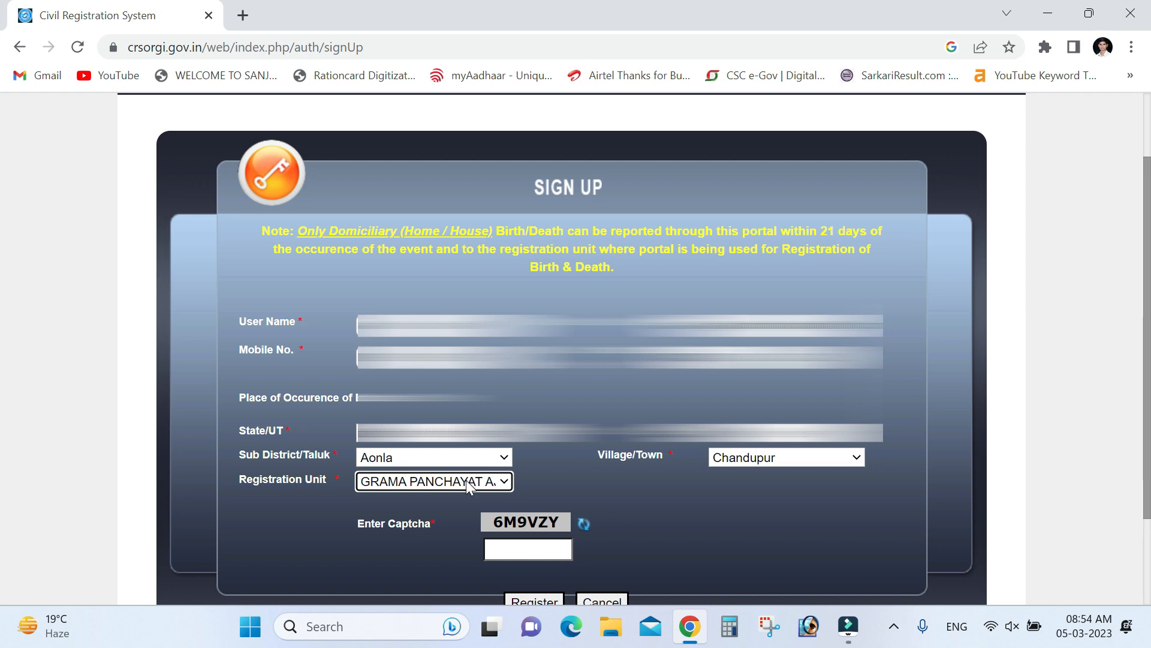
click(468, 484)
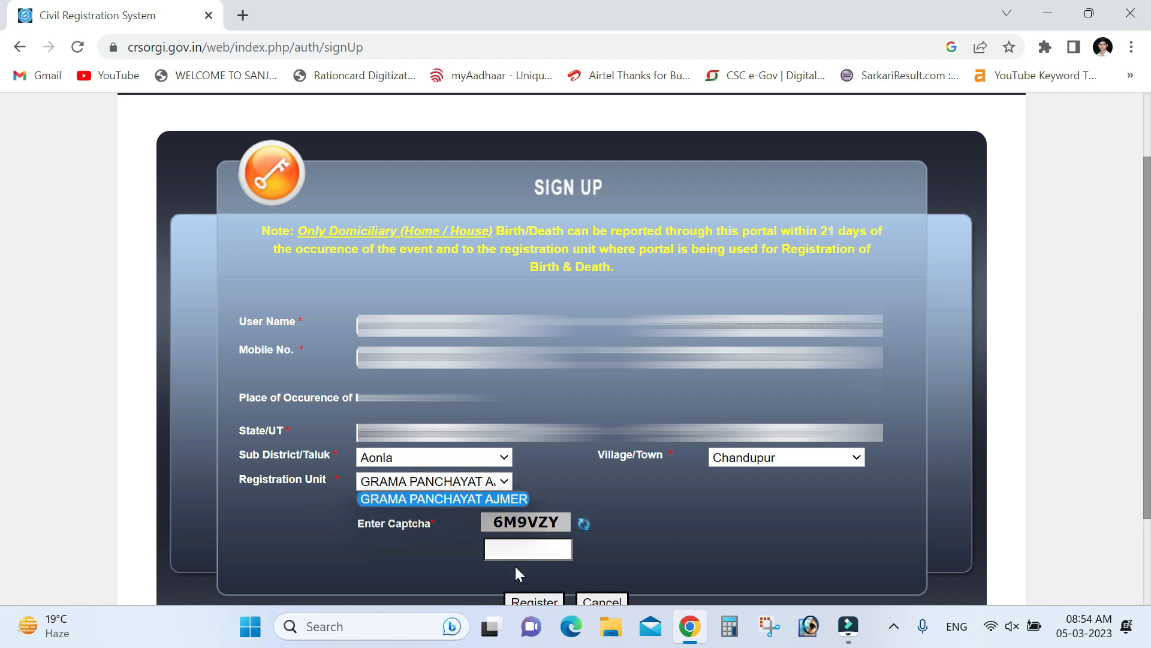
Enter the captcha code and submit the sign-up registration
click(514, 547)
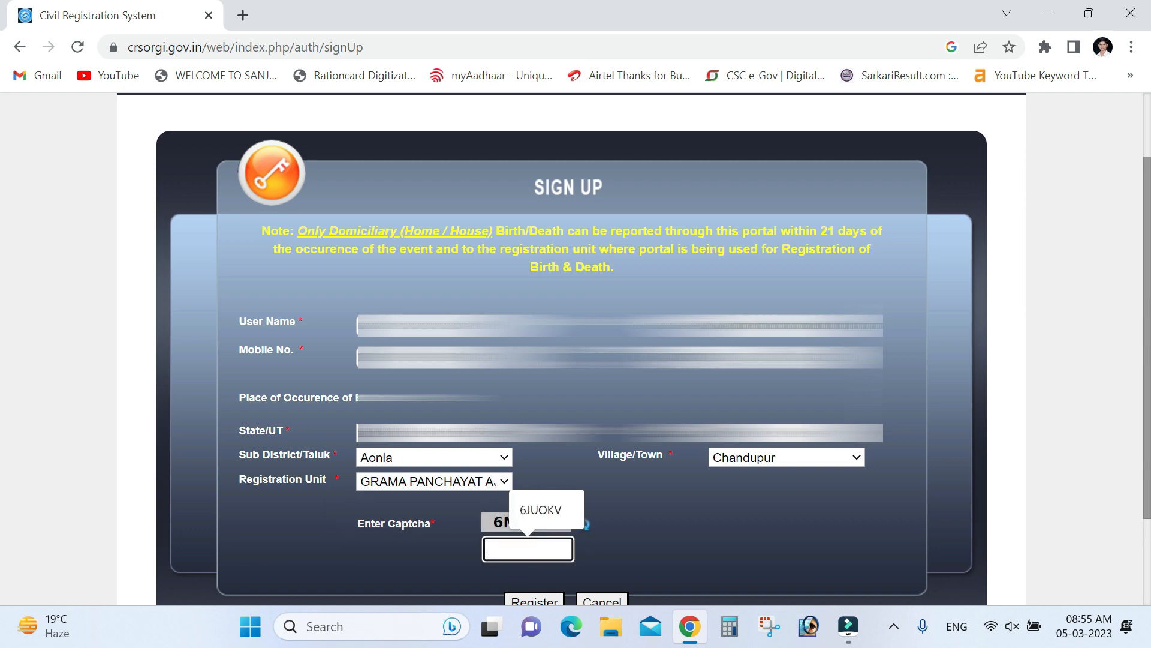
text(6M)
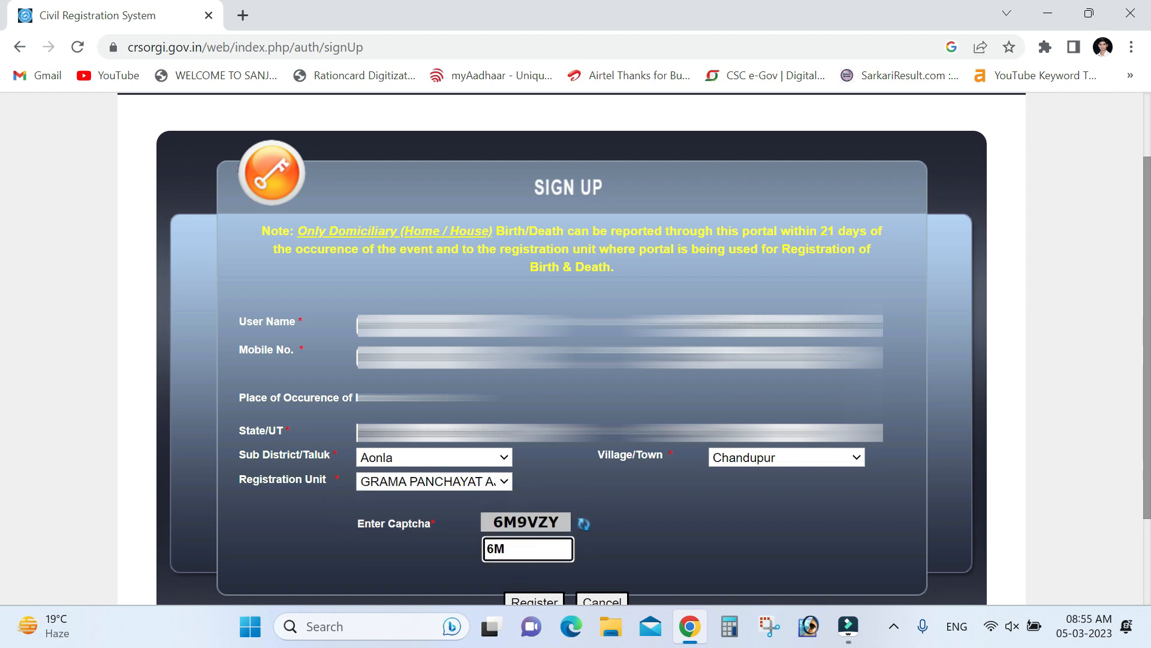
text(9VZY)
scroll(530, 550, down, 2)
click(535, 513)
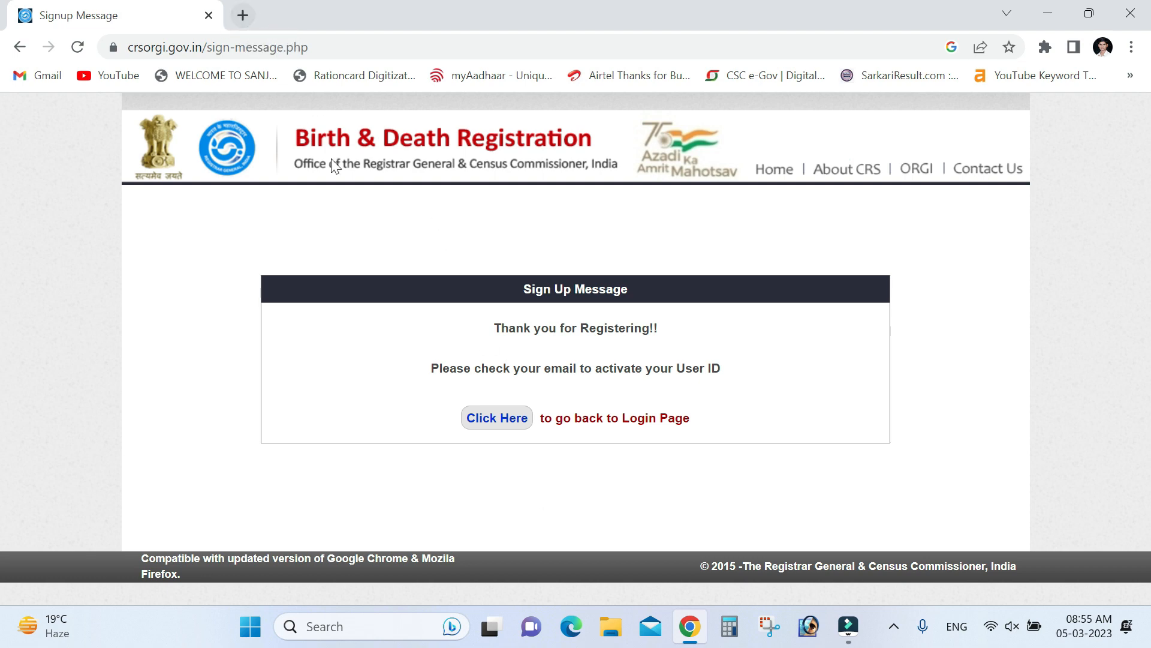
Open Gmail in a new tab, open the CRS User Registration email and follow its crsorgi.gov.in link
click(242, 20)
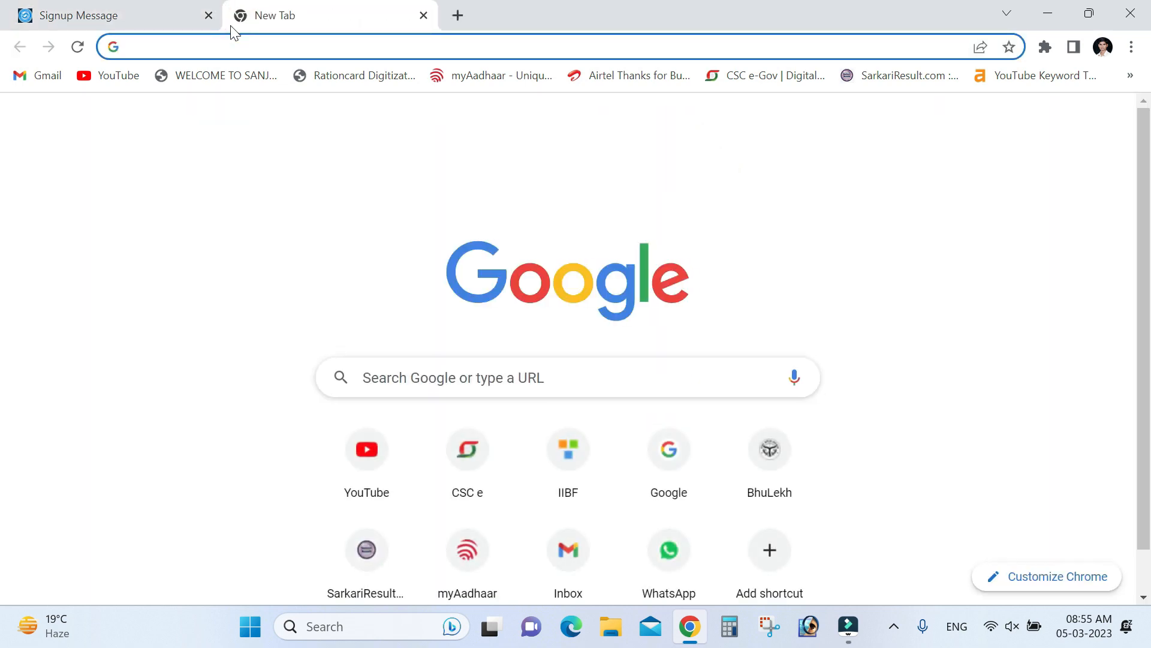
click(60, 77)
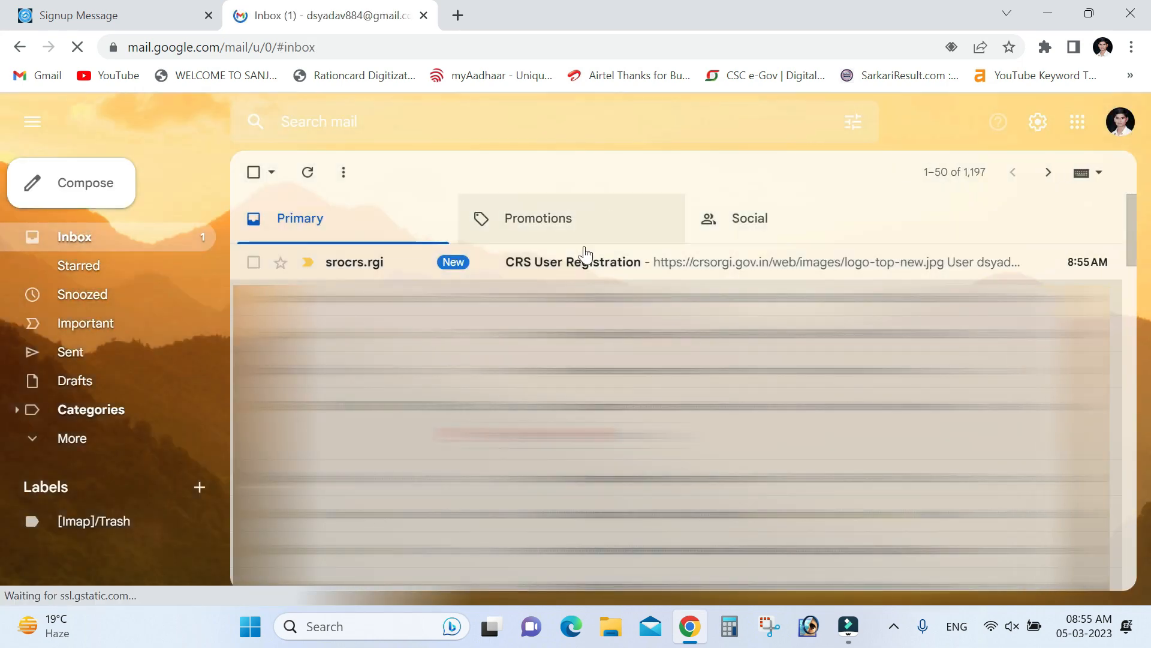
click(565, 275)
scroll(565, 275, down, 1)
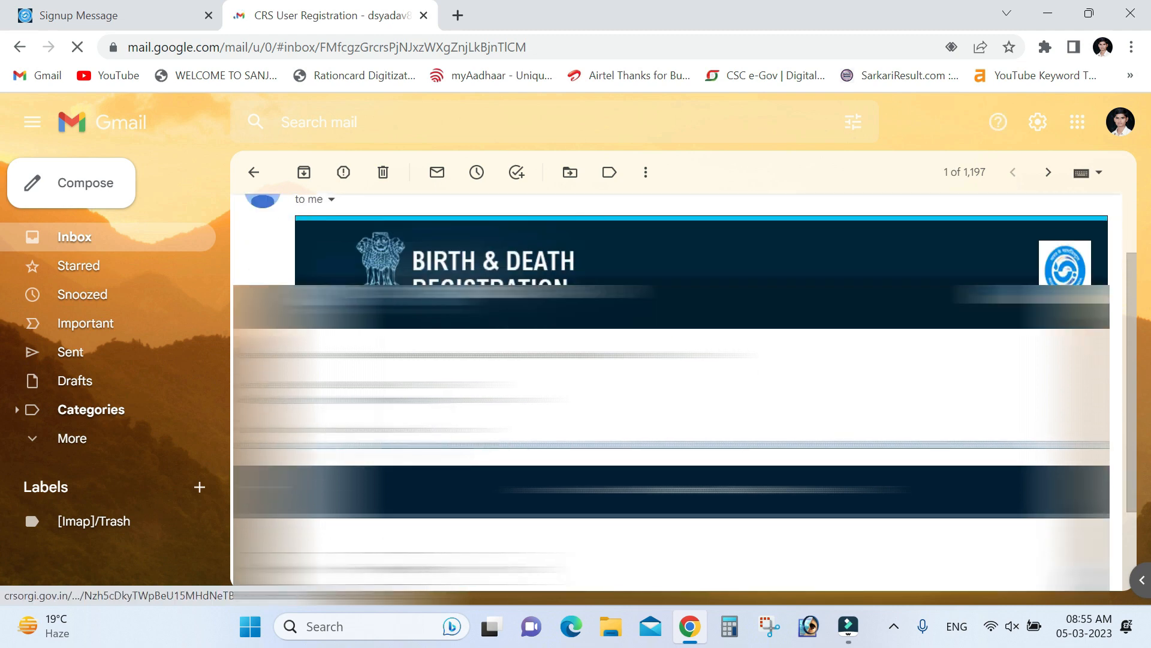
click(378, 450)
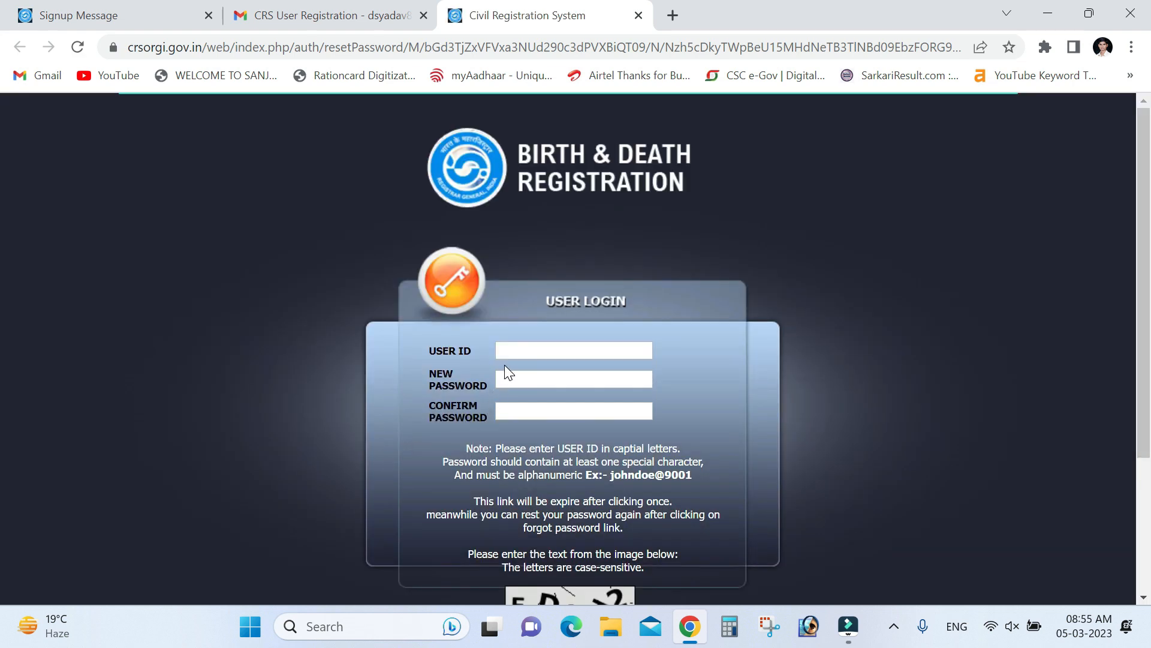
Enter the user ID and type the new account password, confirming it a second time
click(511, 350)
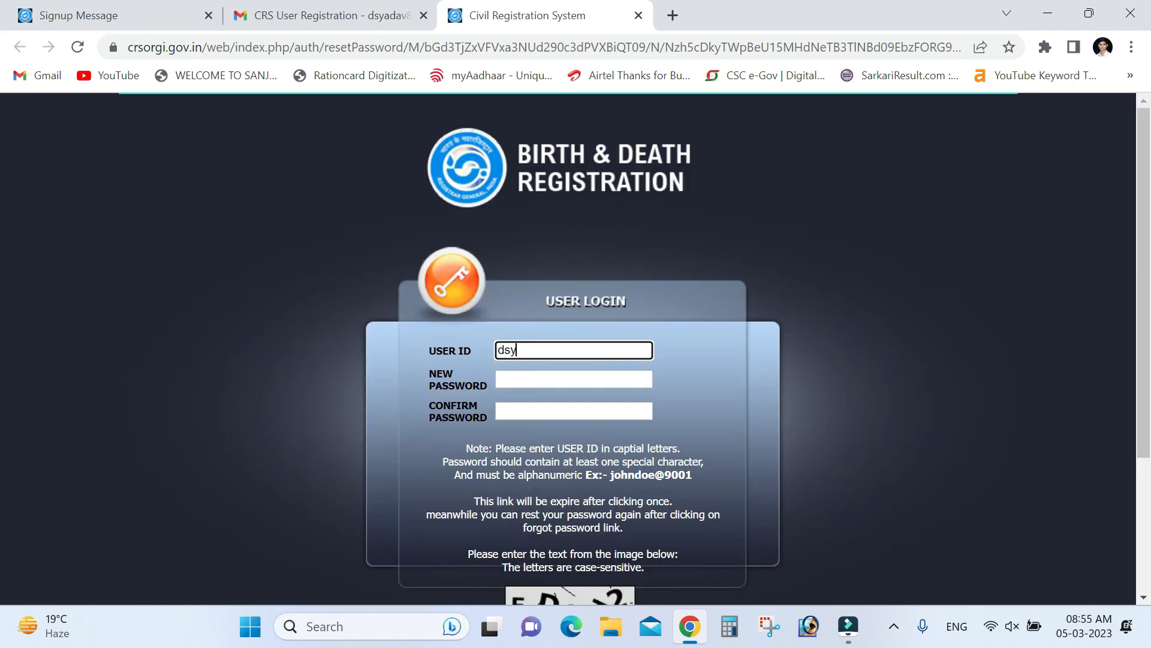
key(Tab)
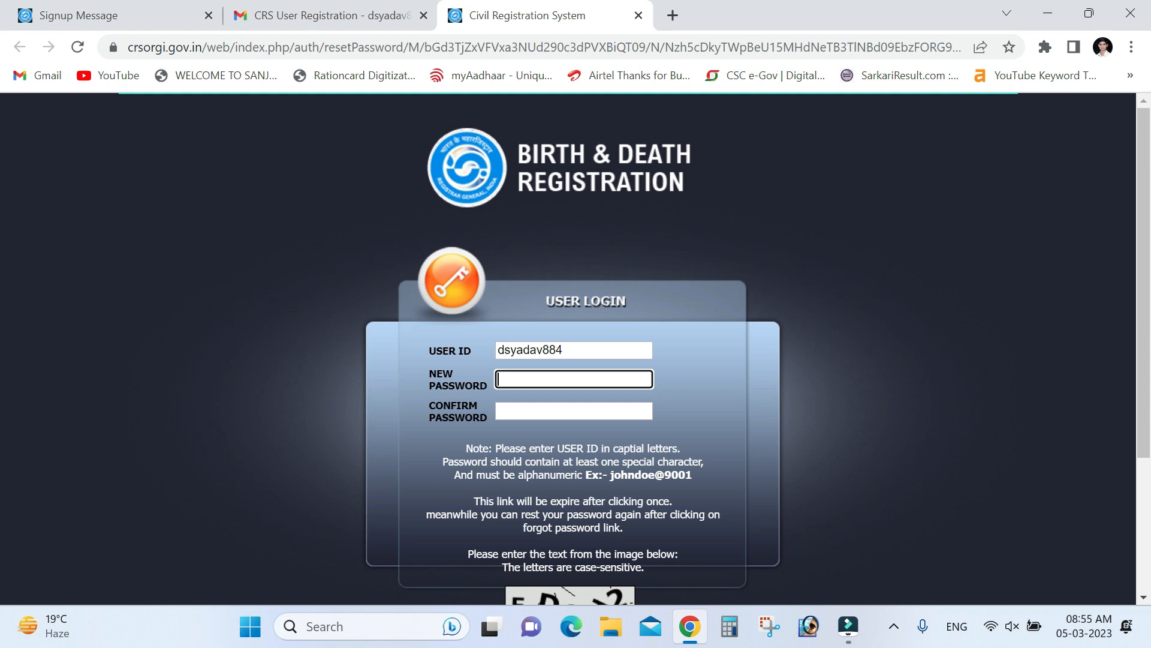
text(••••••••)
key(Tab)
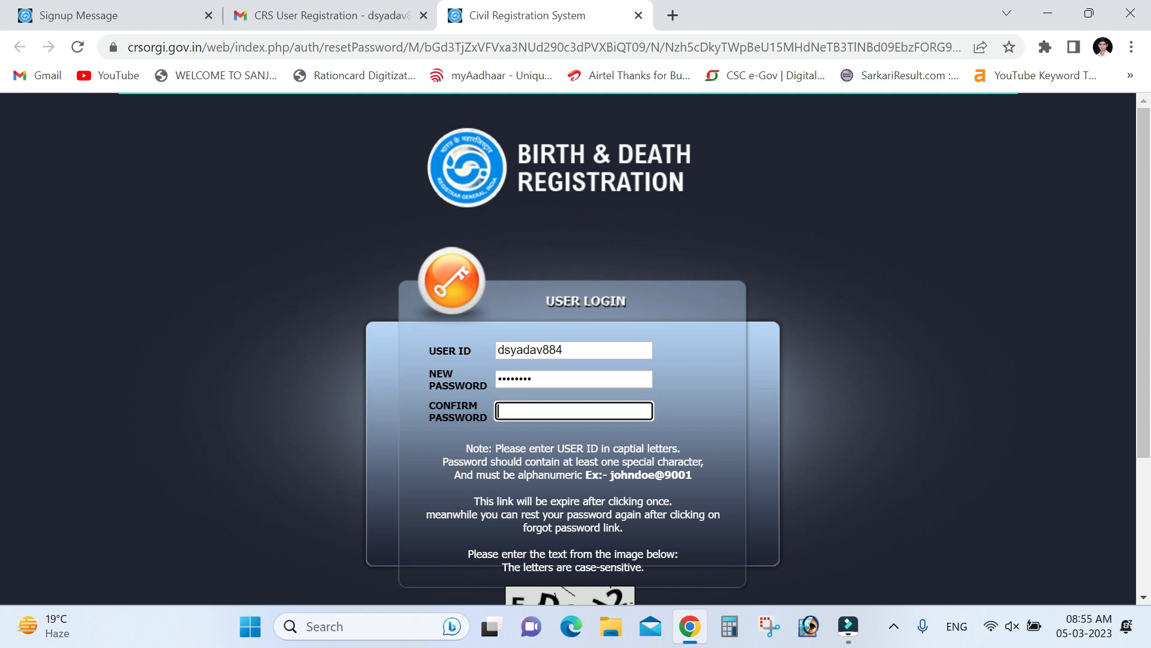
text(••••)
key(BackSpace)
key(BackSpace)
key(BackSpace)
key(BackSpace)
text(••••••••)
Fill in the captcha text and submit the new password
scroll(555, 348, down, 3)
click(545, 463)
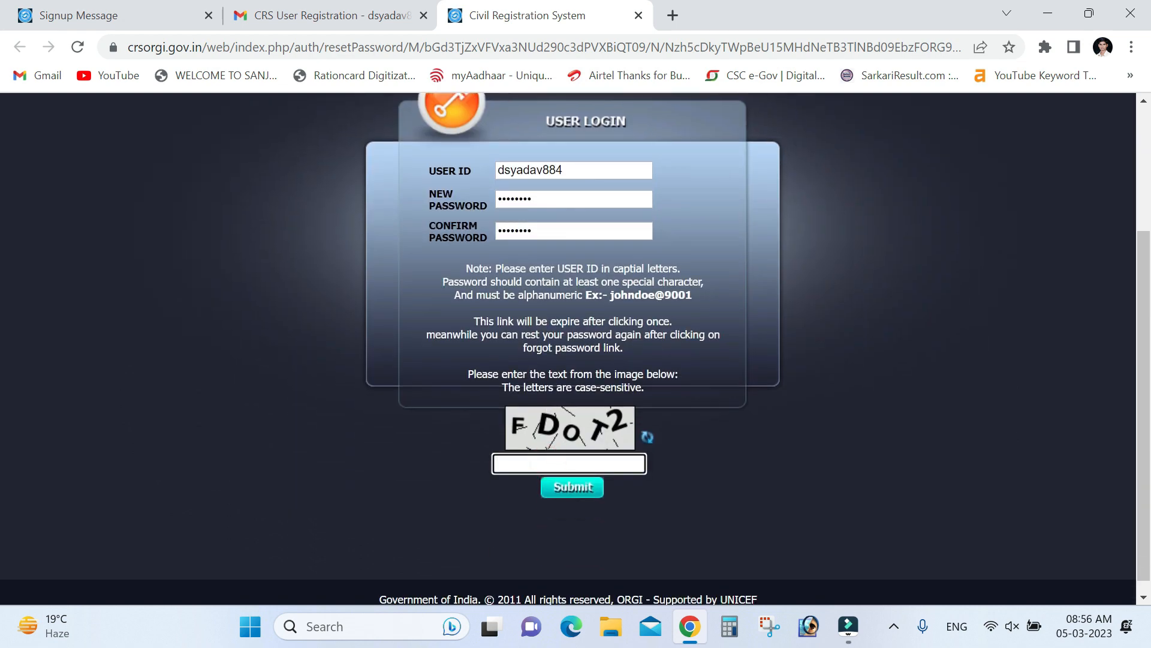
text(FDOT2)
click(572, 490)
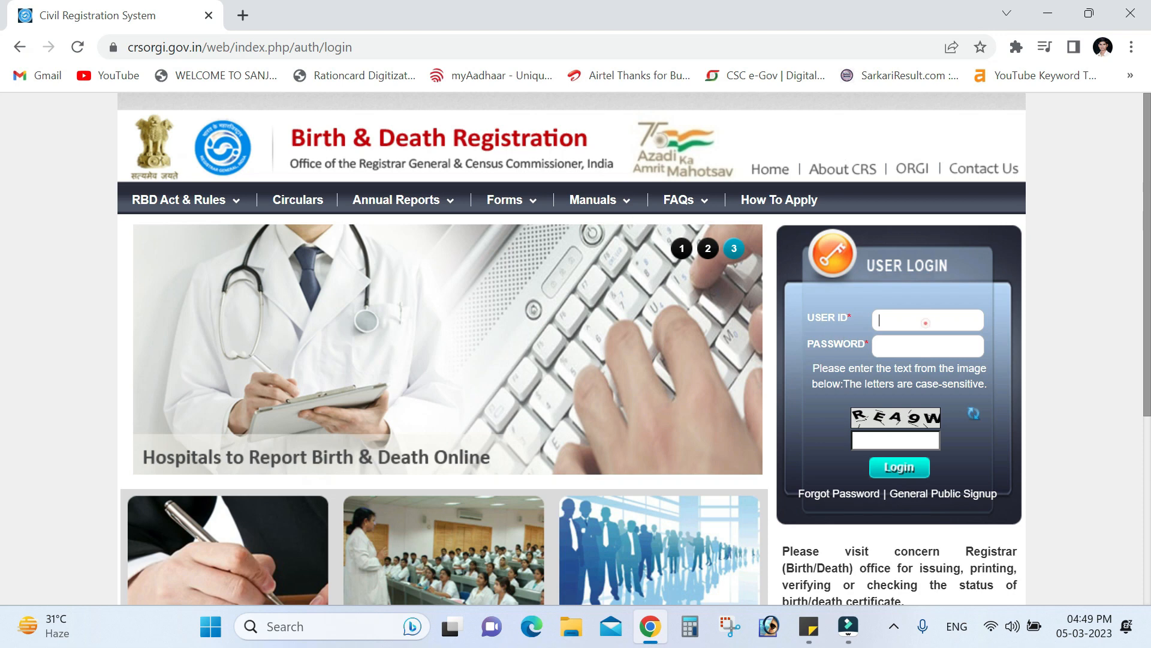
Log in with the user ID and password, then choose Add Birth Registration under Birth
click(926, 323)
text(U)
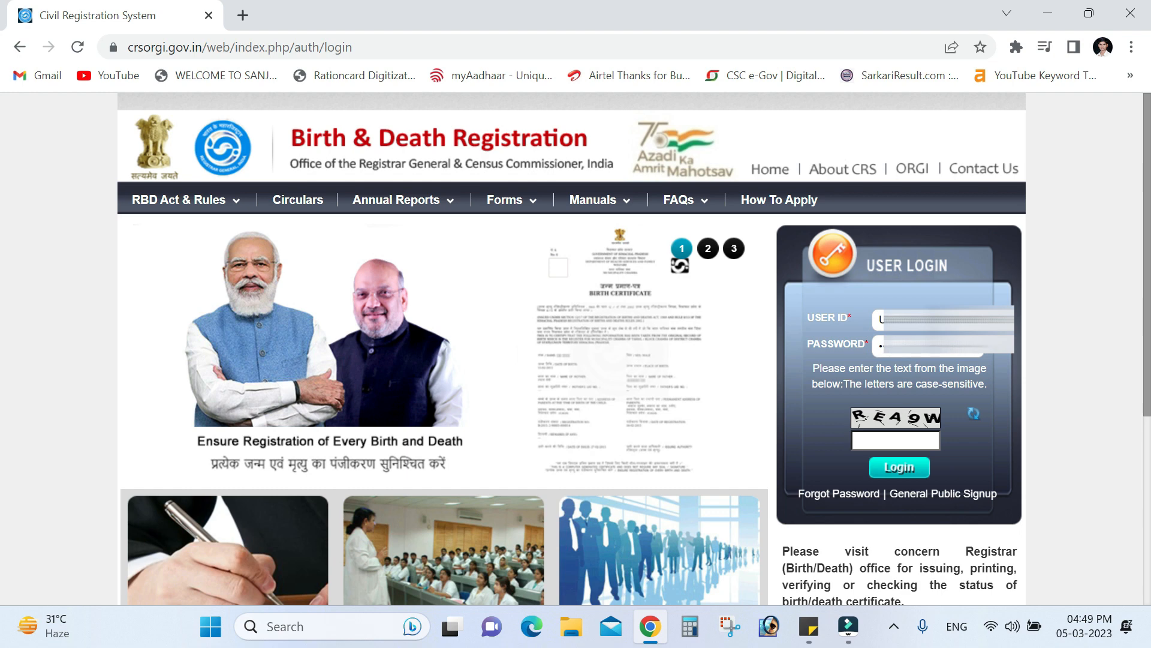
drag(922, 347, 815, 336)
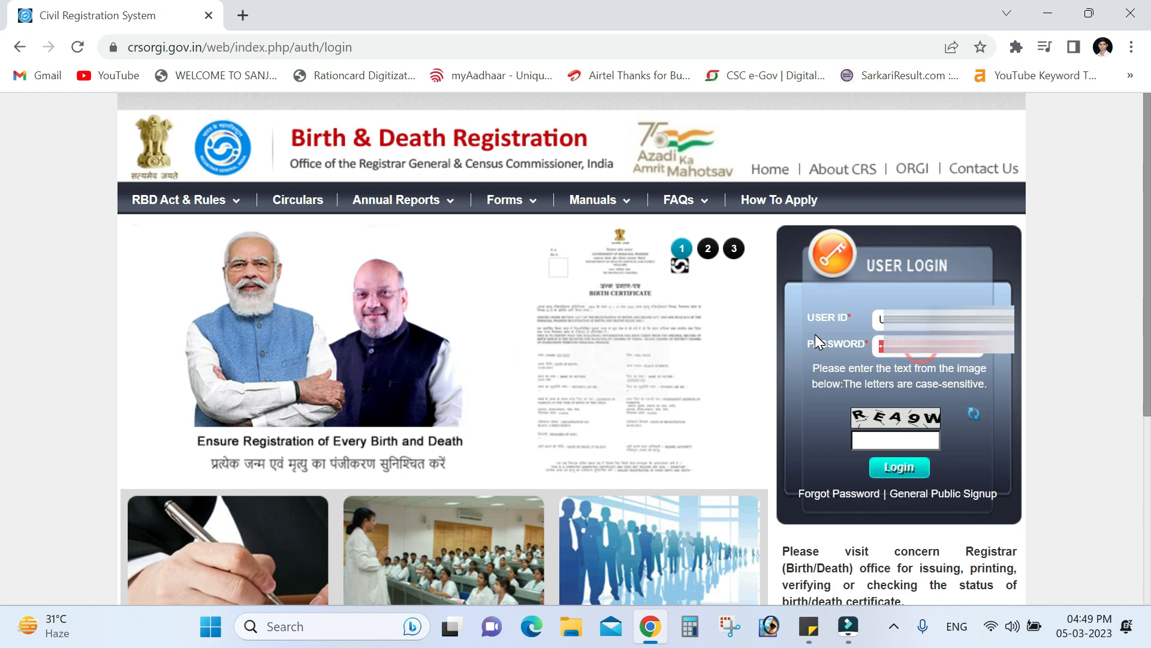
click(901, 474)
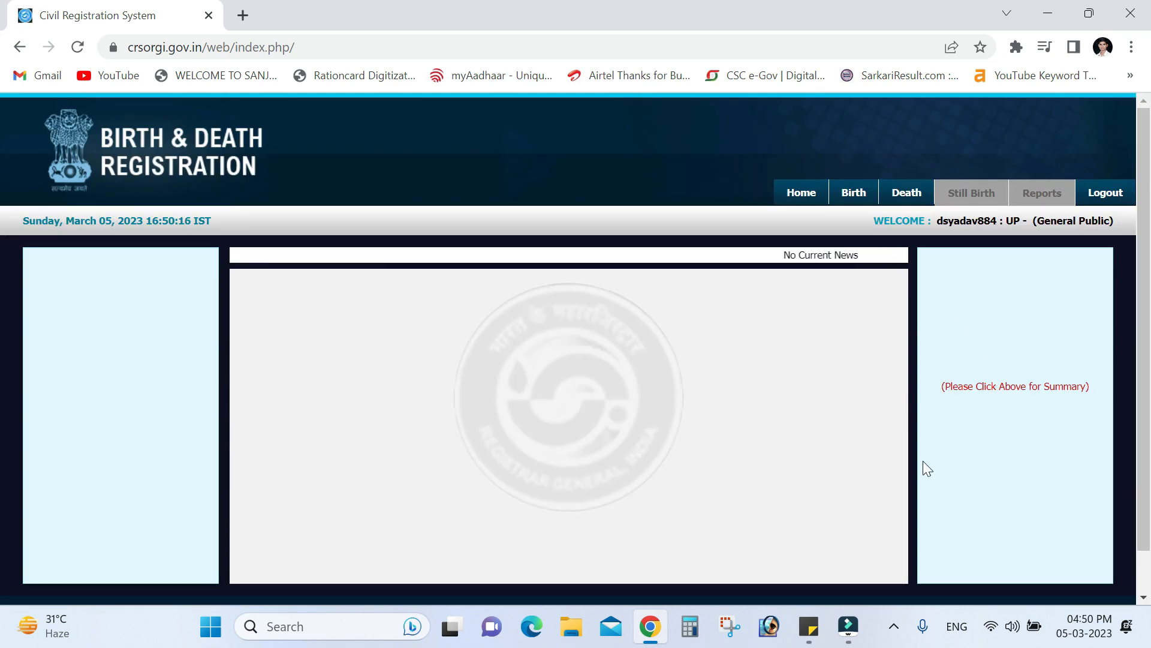
mouse_move(842, 205)
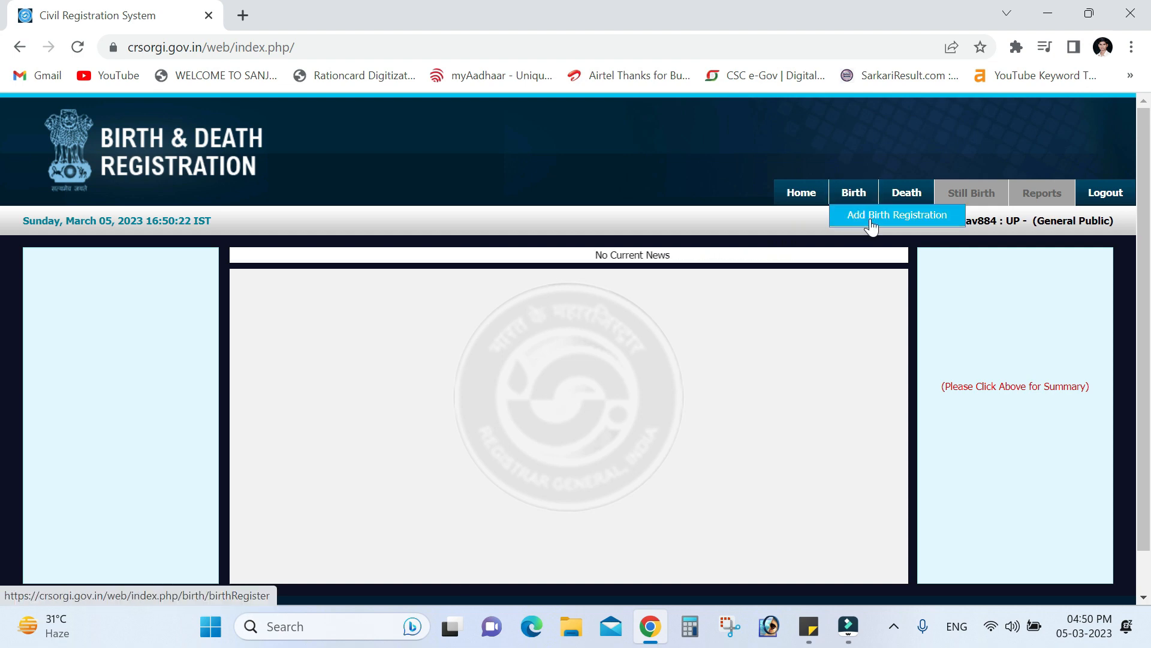
click(871, 222)
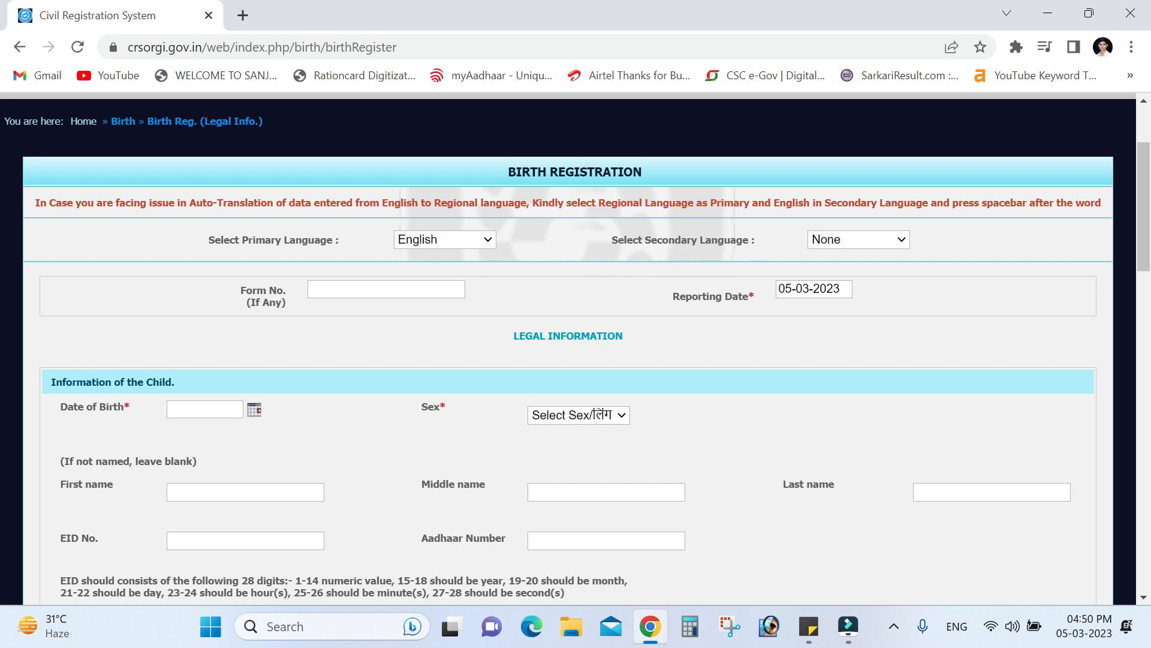
Add Hindi as the secondary language and start on the Form No. entry
click(832, 246)
click(831, 275)
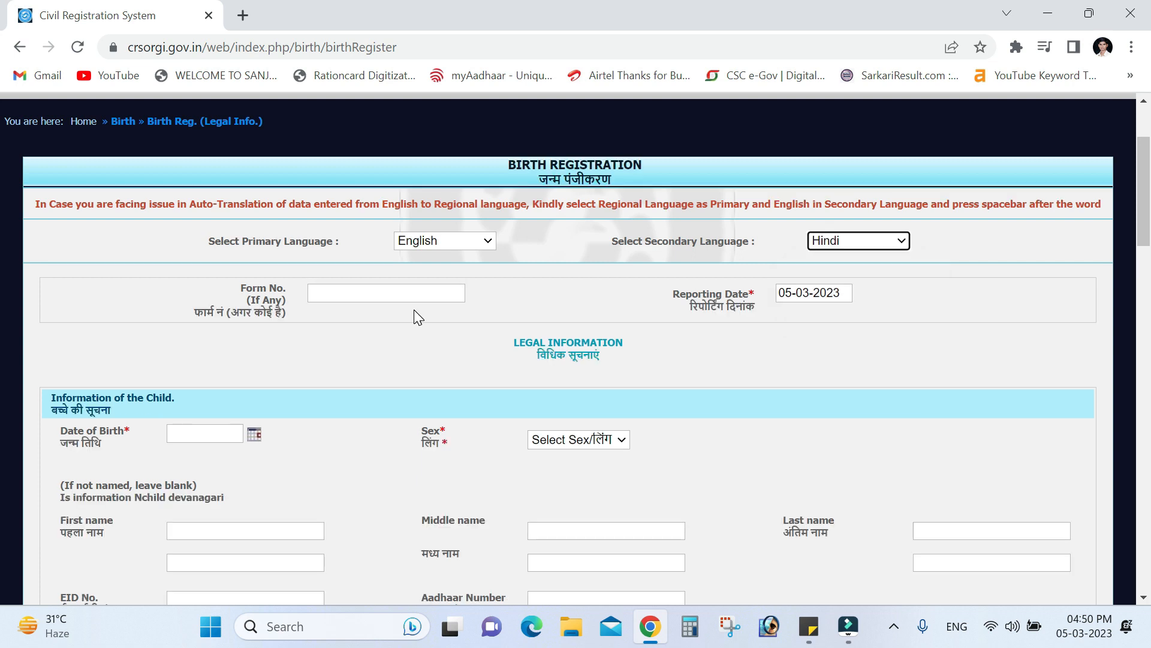
click(323, 291)
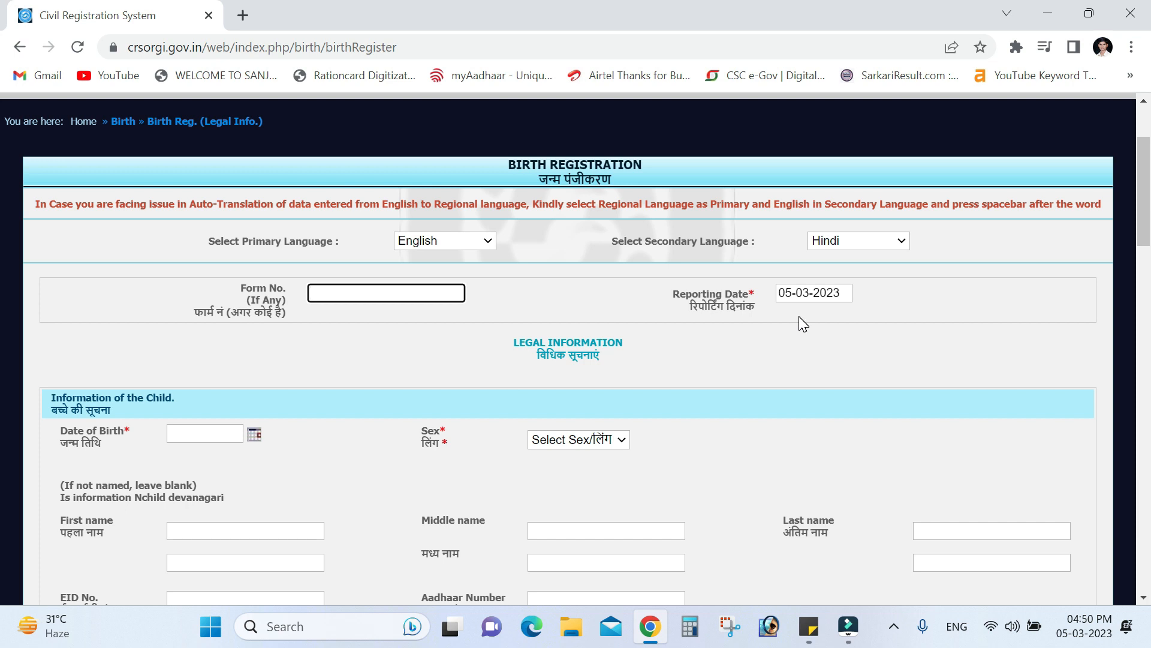
scroll(800, 317, down, 3)
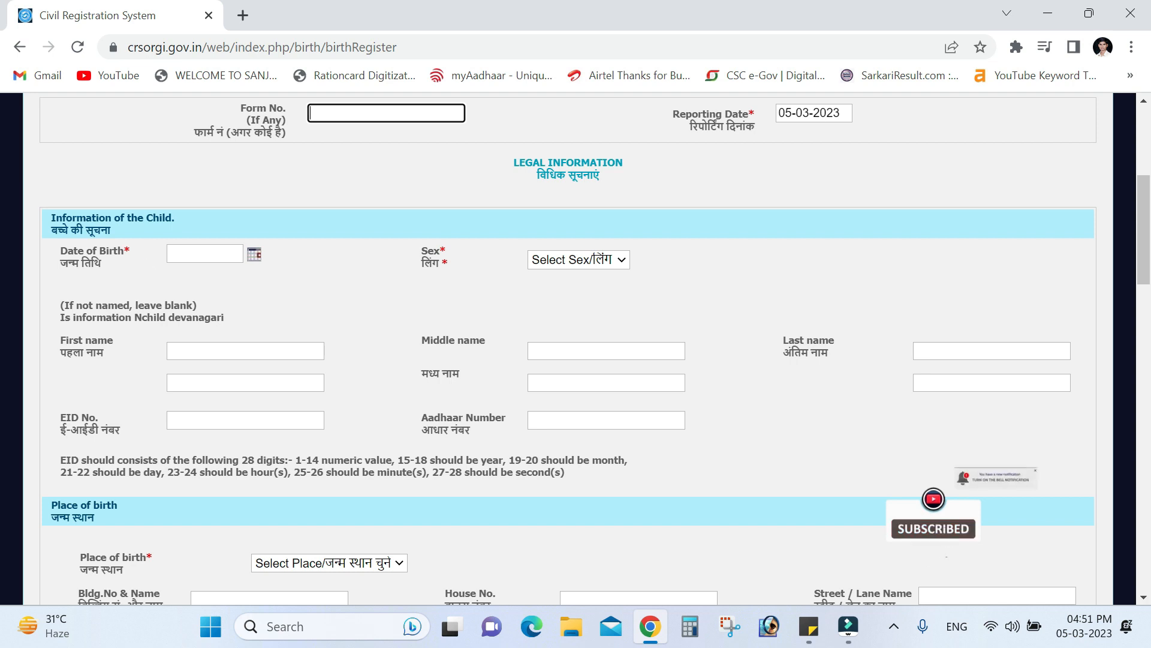
Set the child's date of birth to 01-03-2023 and sex to Male
click(249, 258)
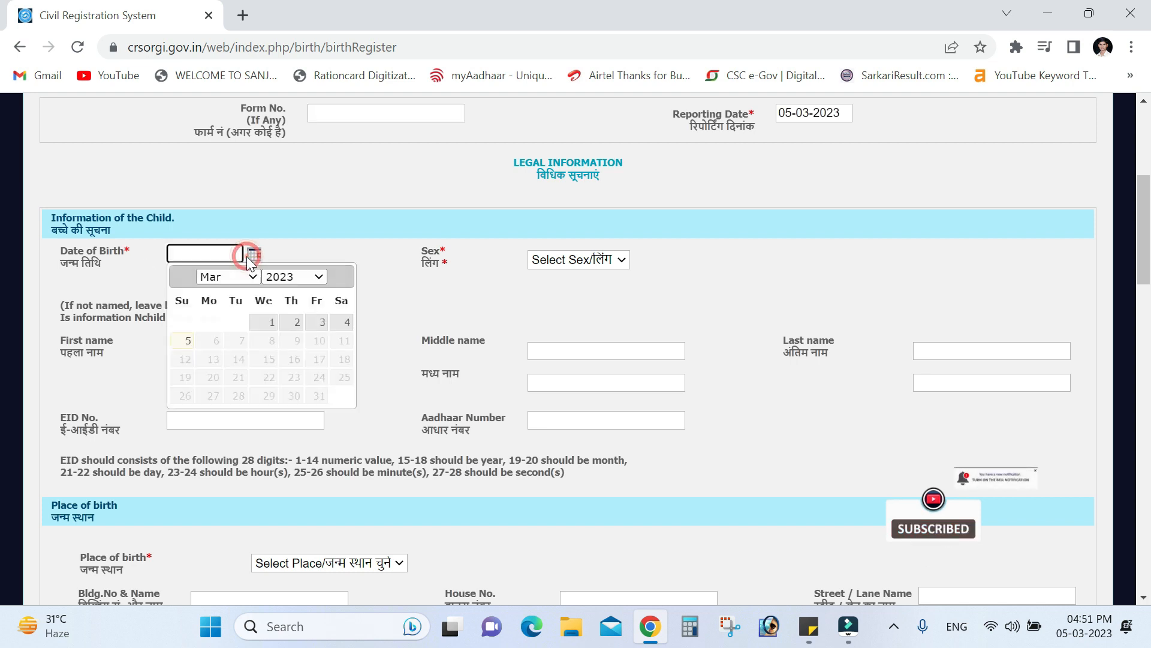
click(280, 278)
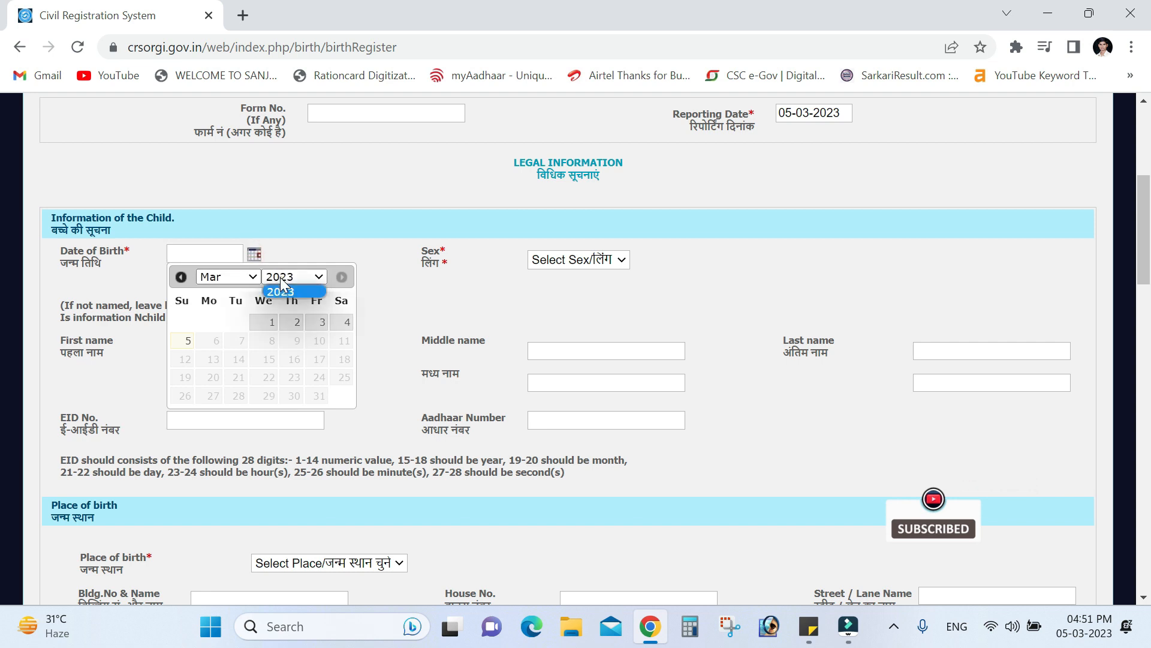
click(272, 322)
click(578, 266)
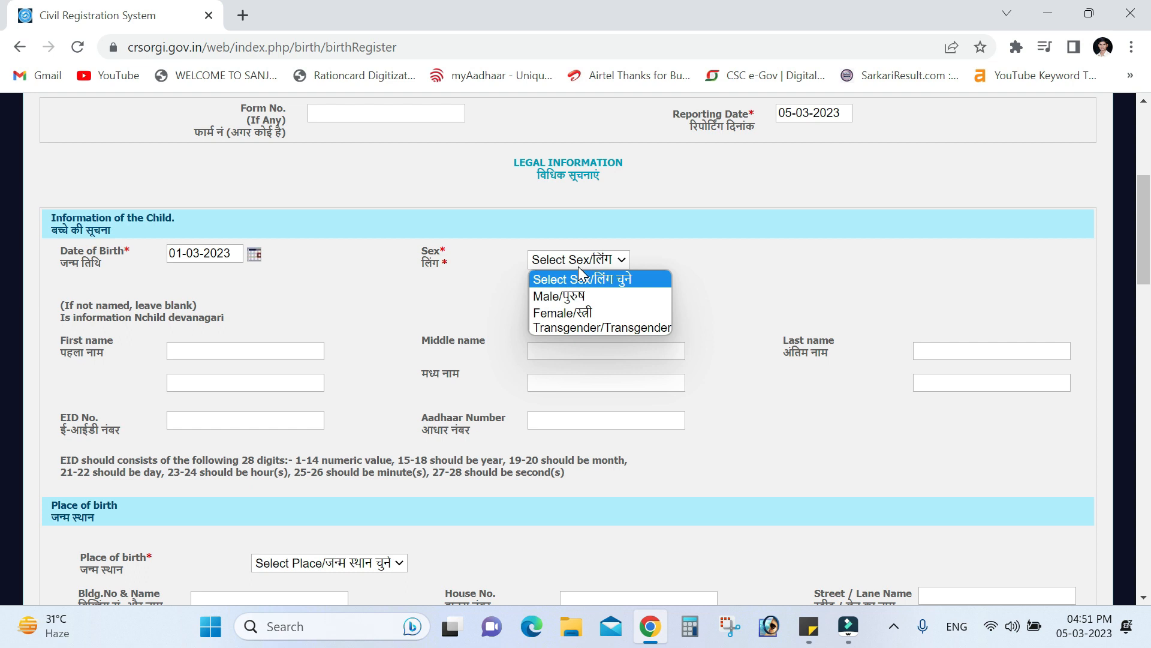
click(565, 296)
Enter XYZ as the child's first, middle and last names
click(227, 350)
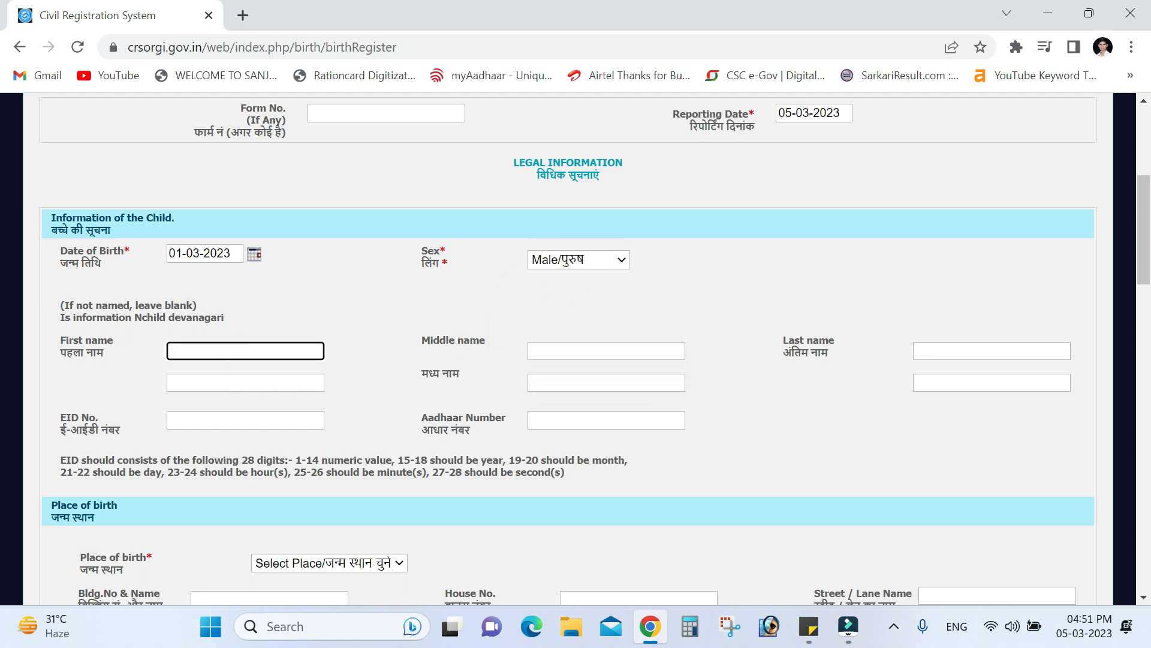
text(XYZ)
key(Tab)
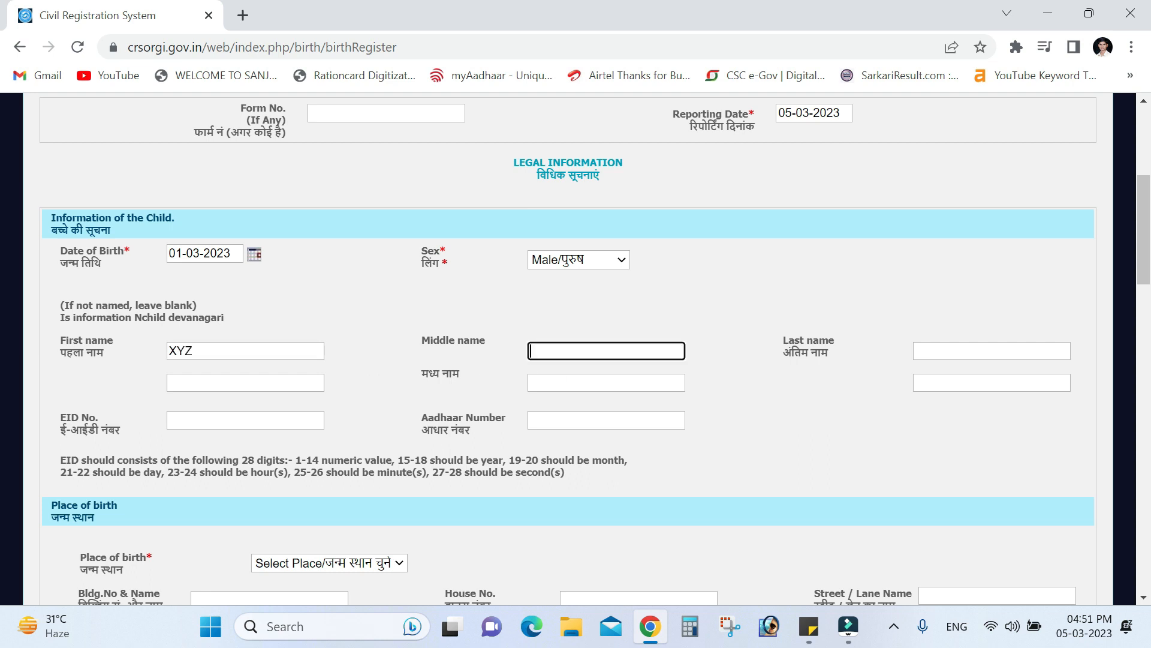
text(XYZ)
click(938, 346)
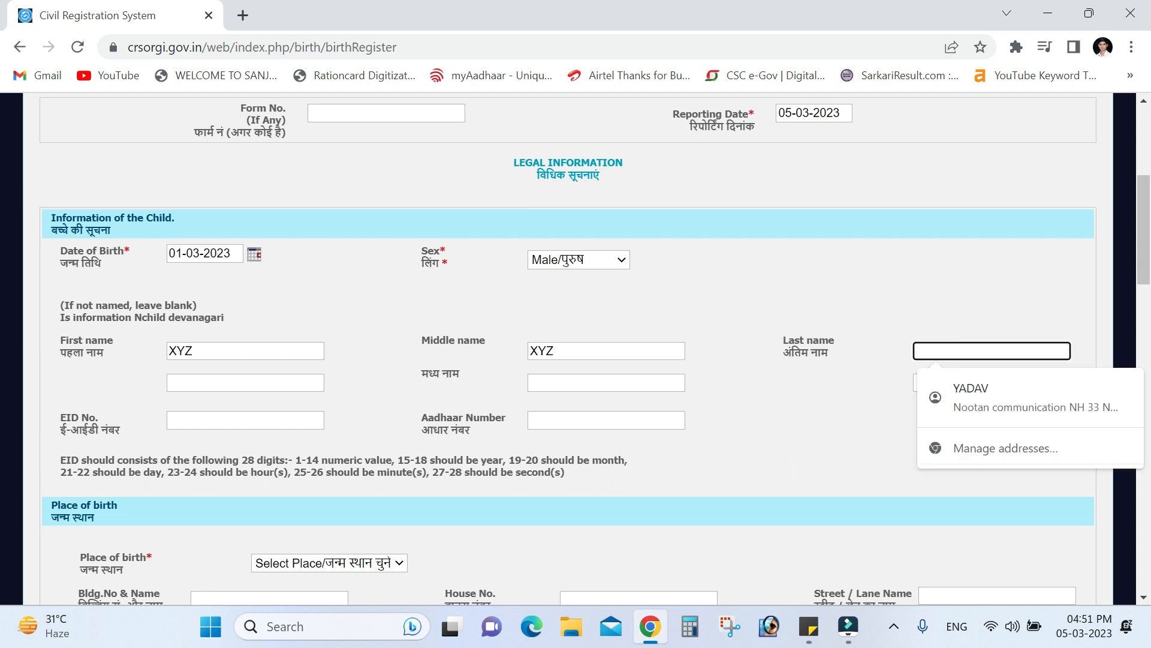
text(XYZ)
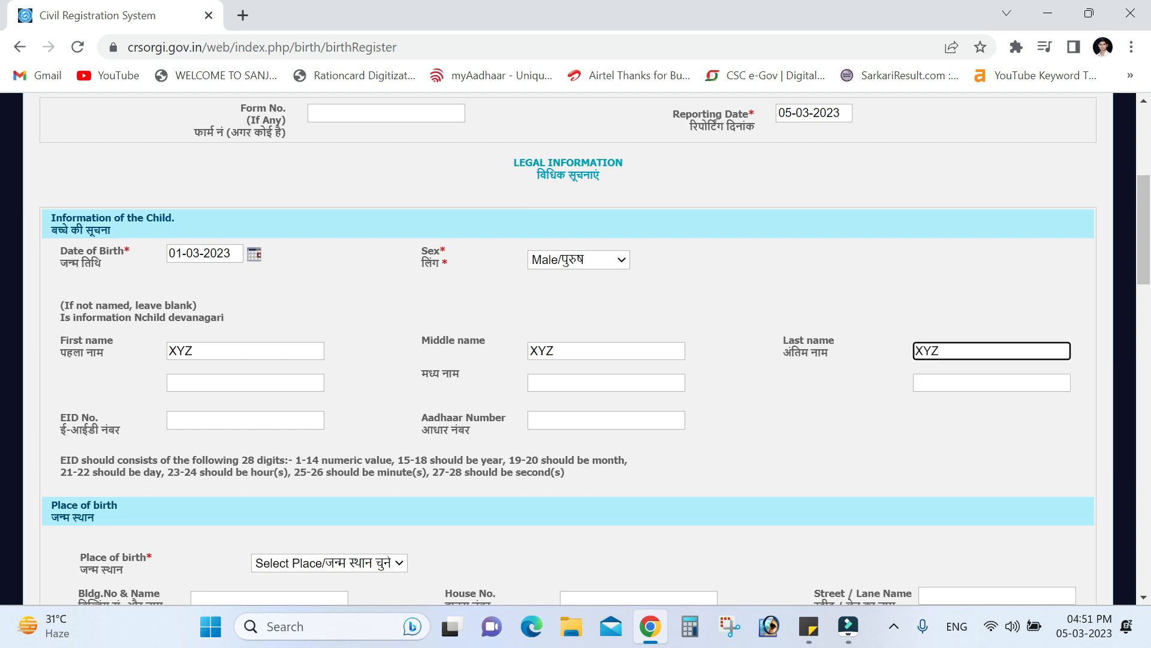
click(199, 353)
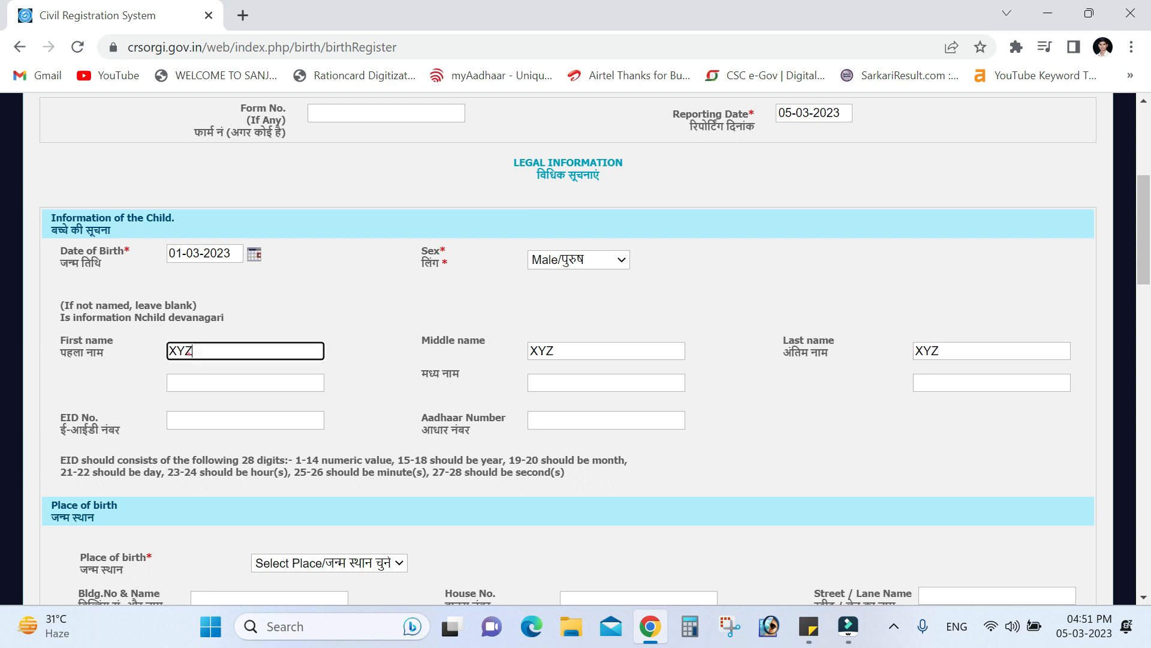
click(577, 354)
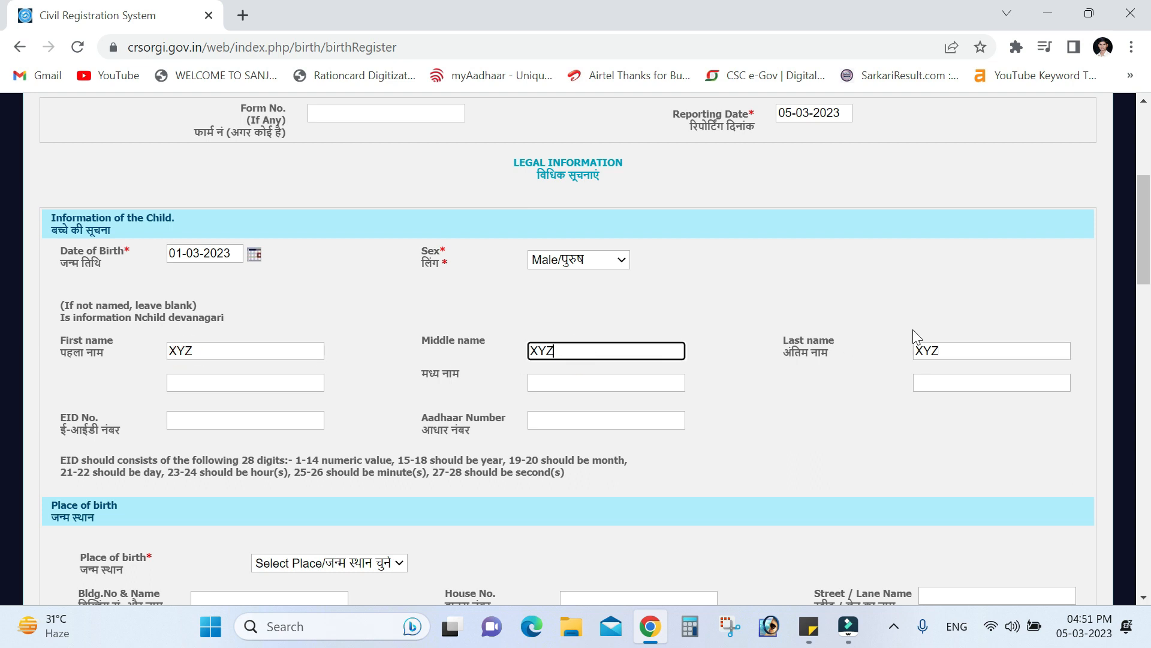
click(951, 351)
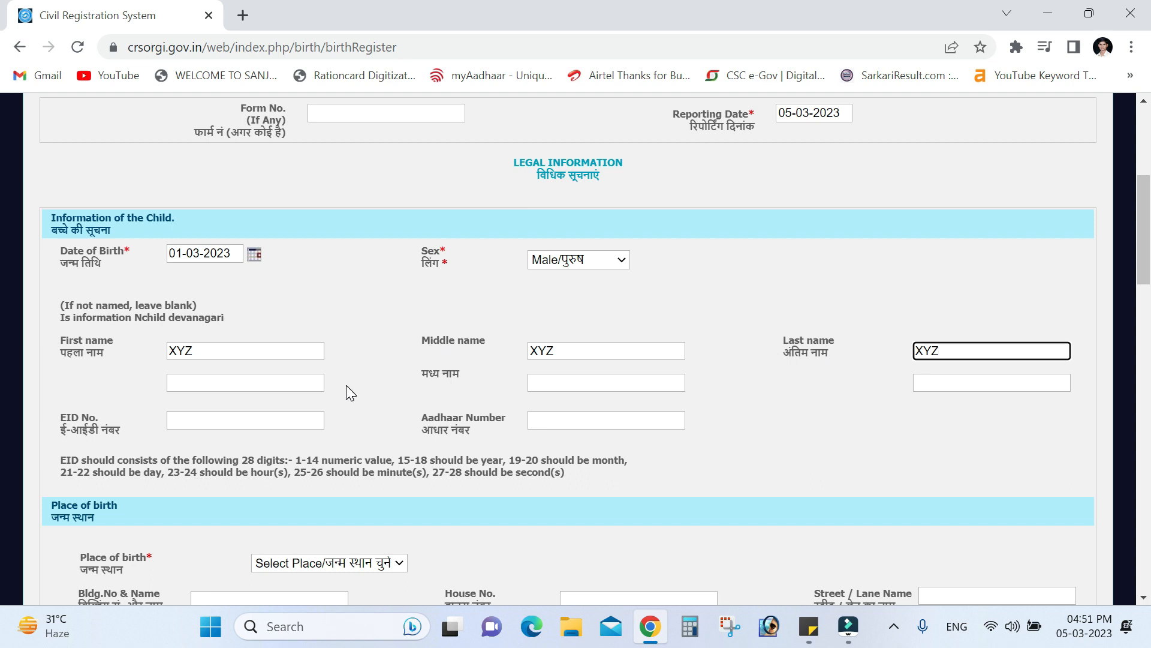
Enter the child's Aadhaar number in the child's information section
click(240, 420)
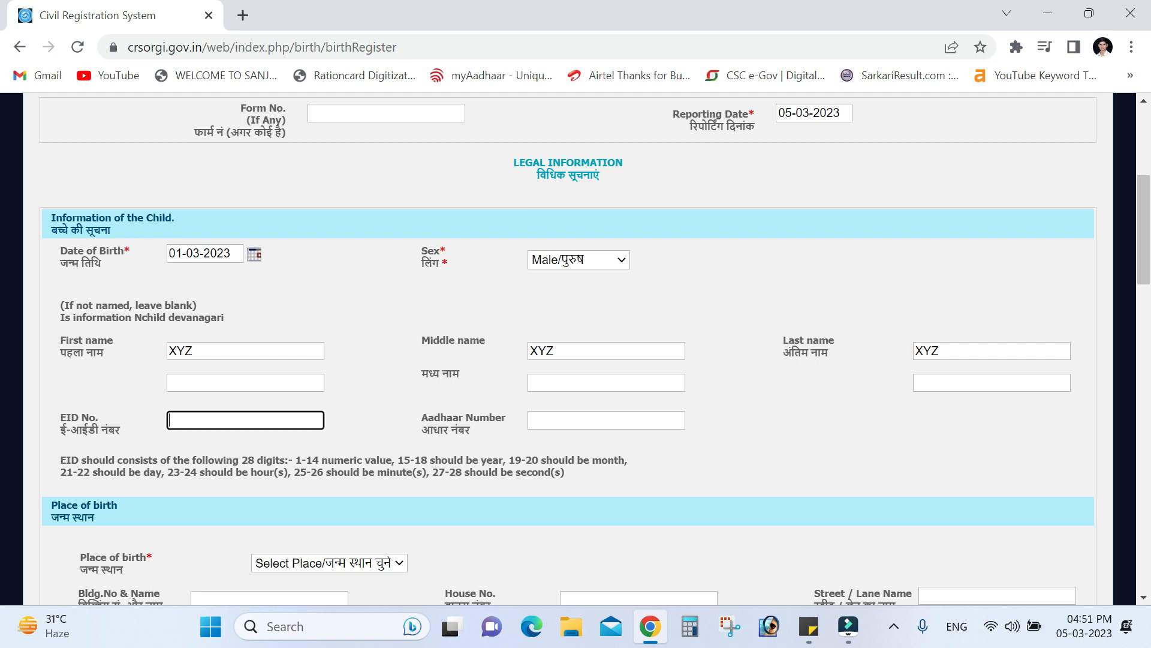
click(198, 426)
click(553, 419)
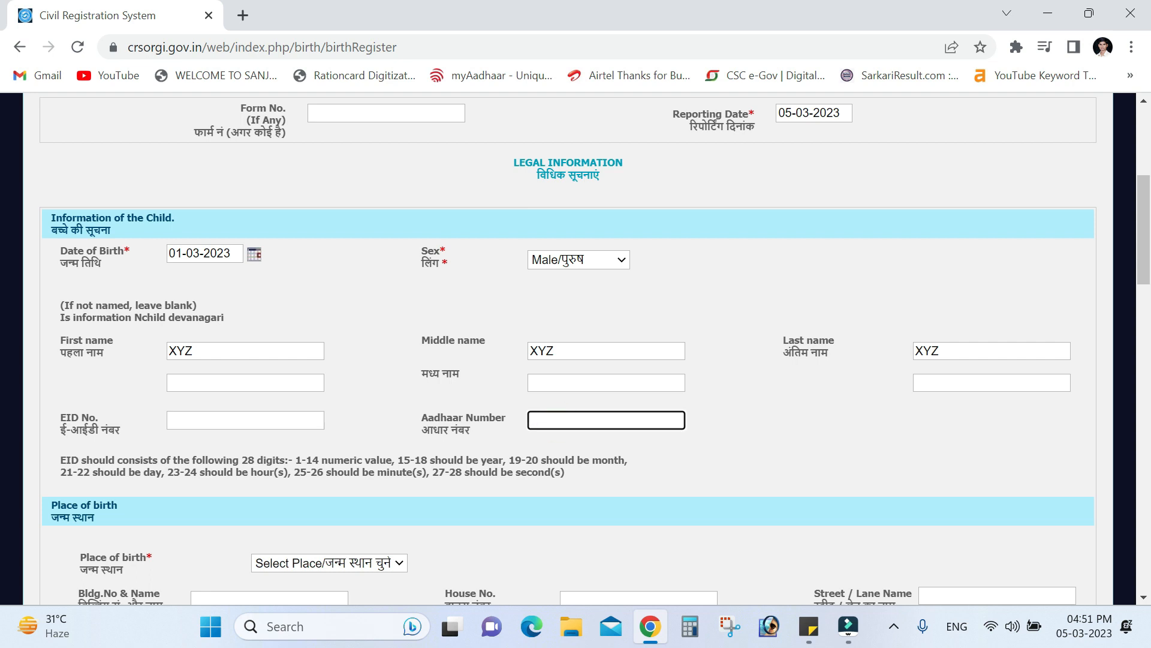
text(1111 1111 1111)
Fill the place-of-birth address: building vill xyz, house no. 11, locality XYZ, plus its PIN code
click(663, 442)
scroll(426, 489, down, 3)
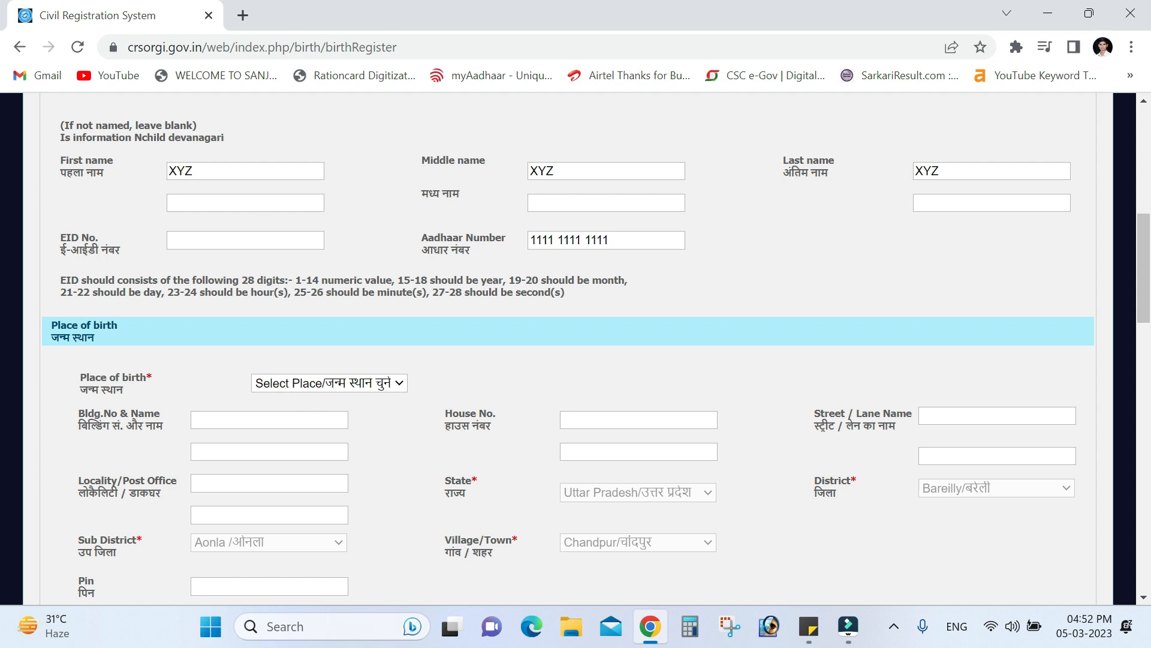
click(253, 419)
scroll(254, 422, down, 3)
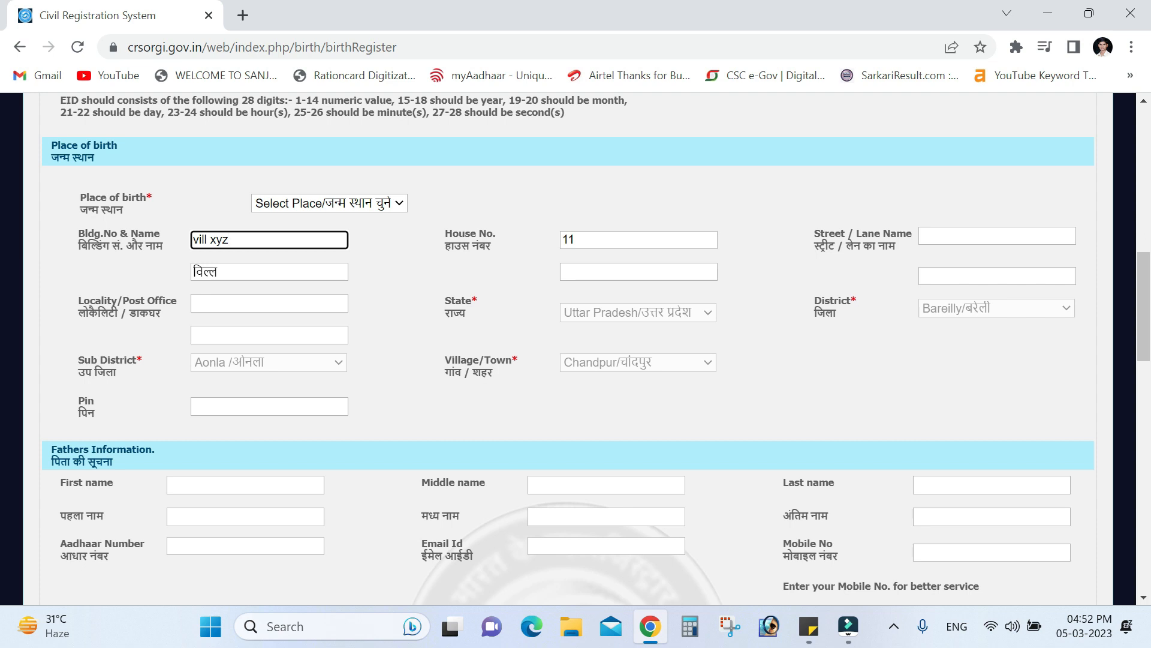
click(929, 236)
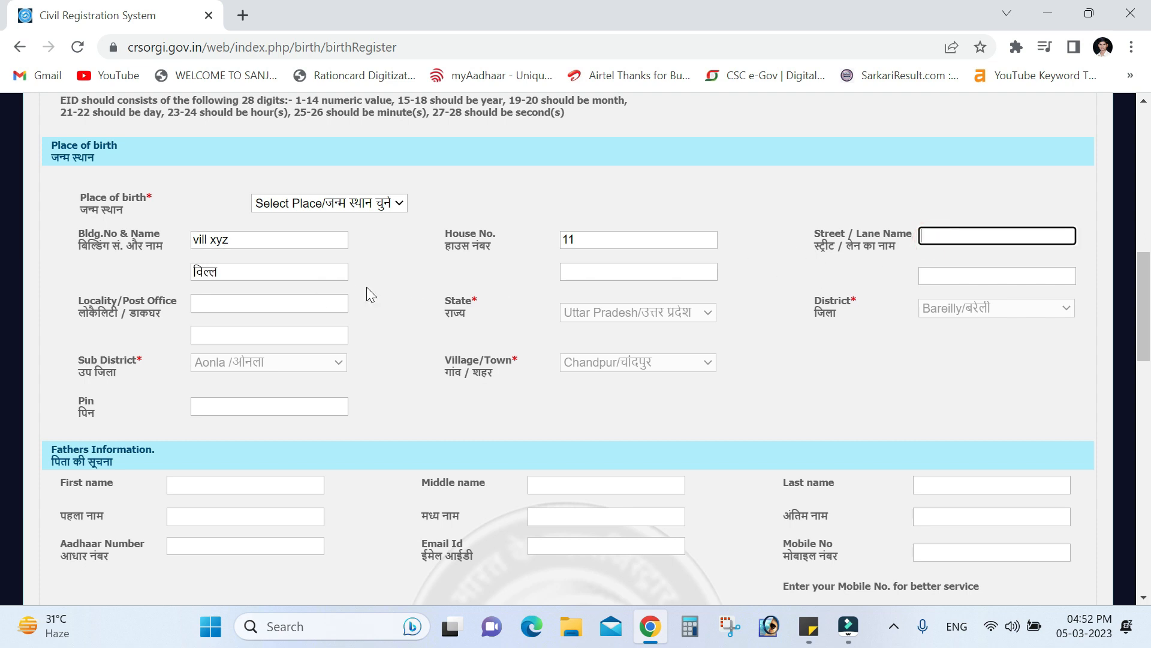
click(231, 302)
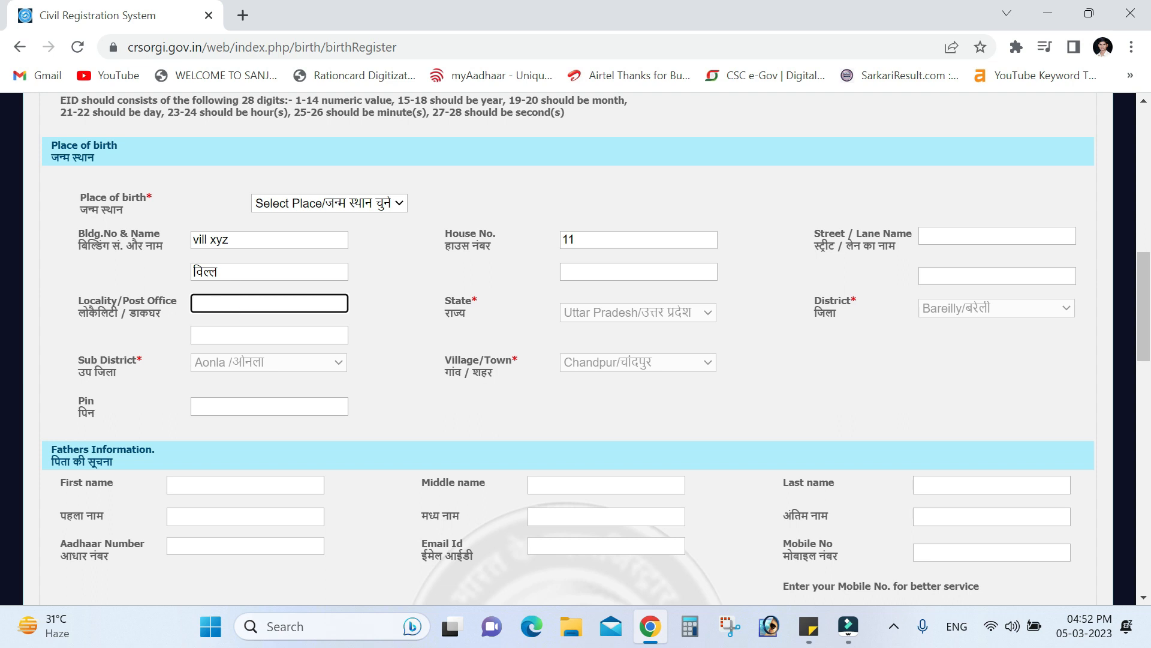
text(XYZ)
click(640, 317)
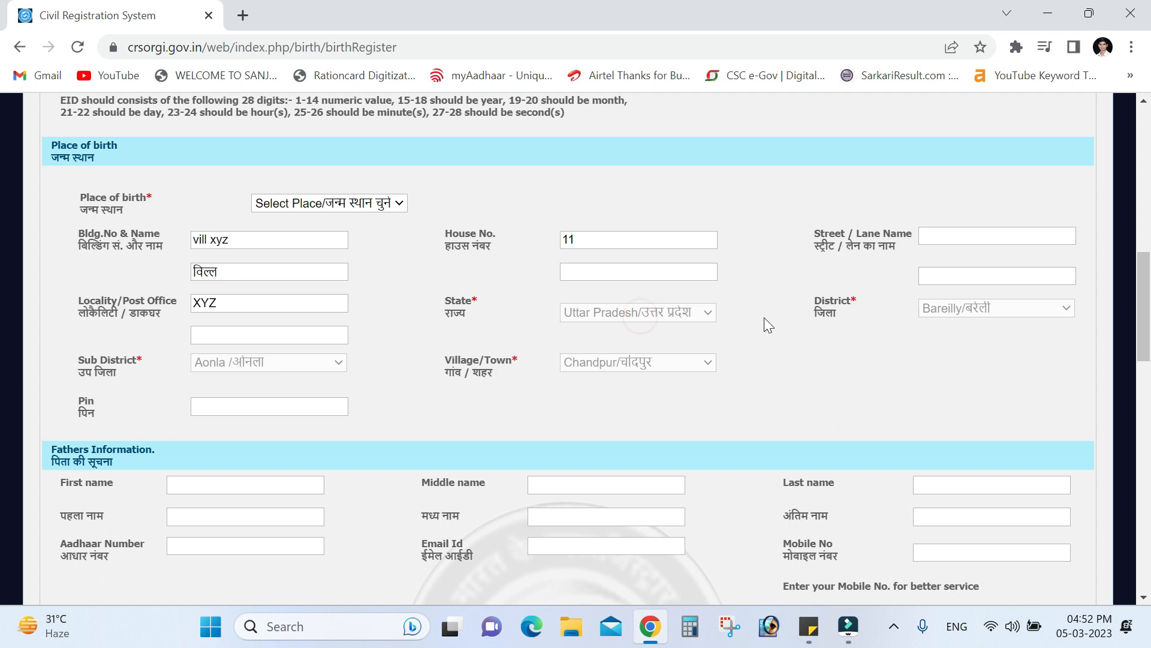
click(230, 406)
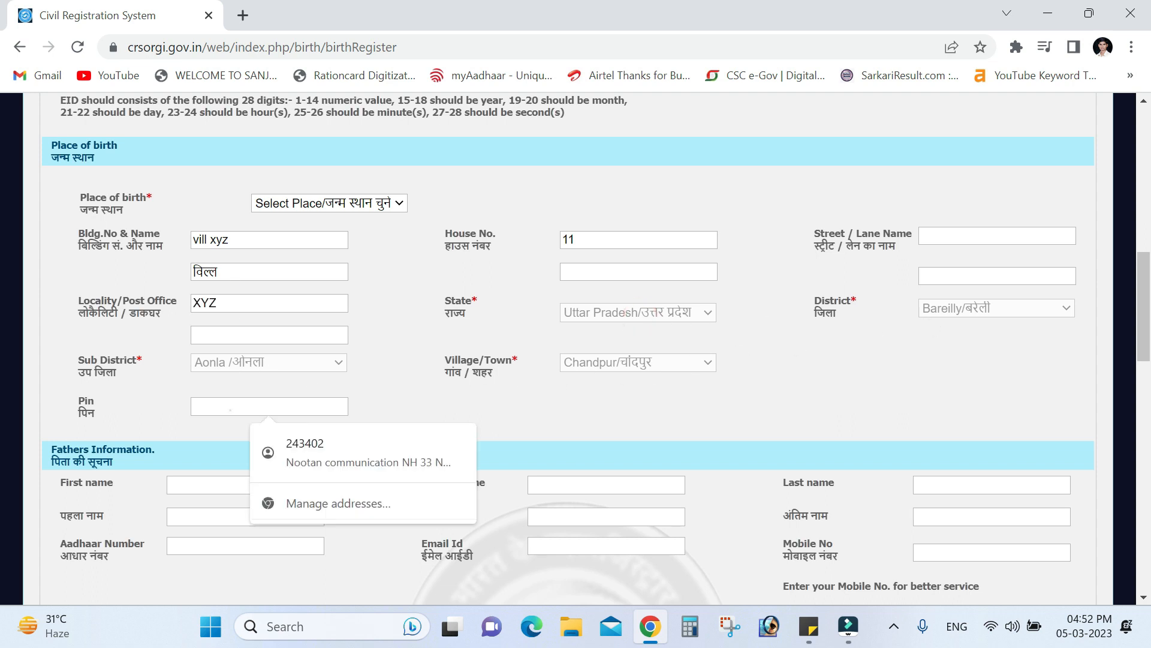
text(243402)
scroll(487, 348, down, 5)
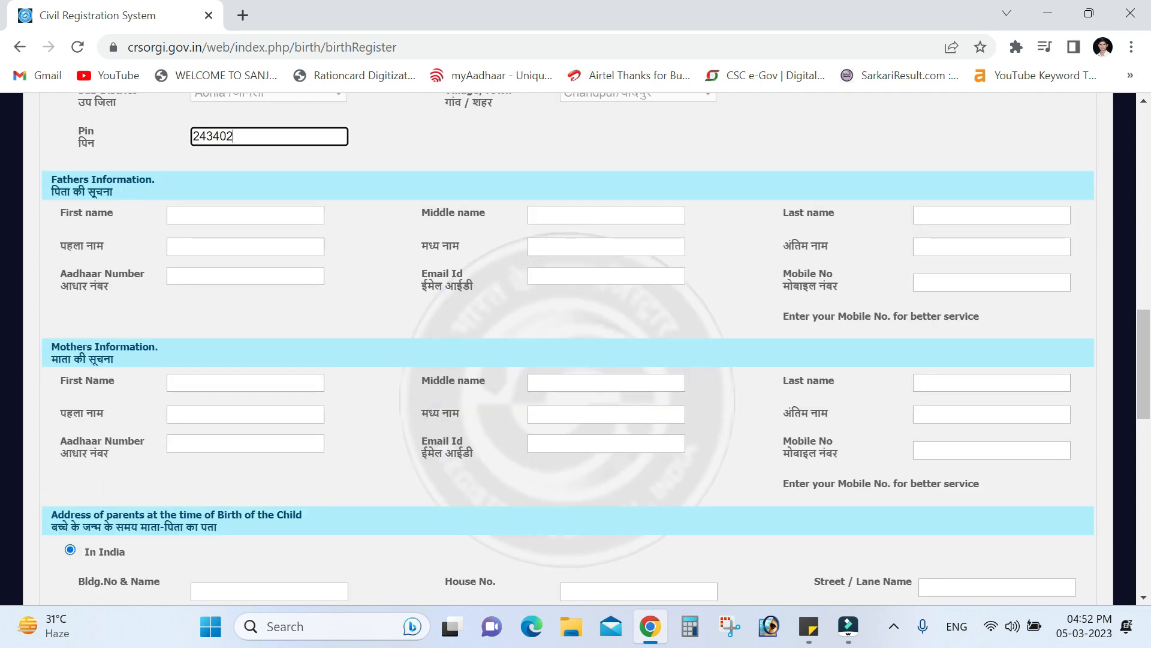
Enter the parents' address at birth: building xx, house no. 00, locality xyz, plus its PIN code
click(221, 216)
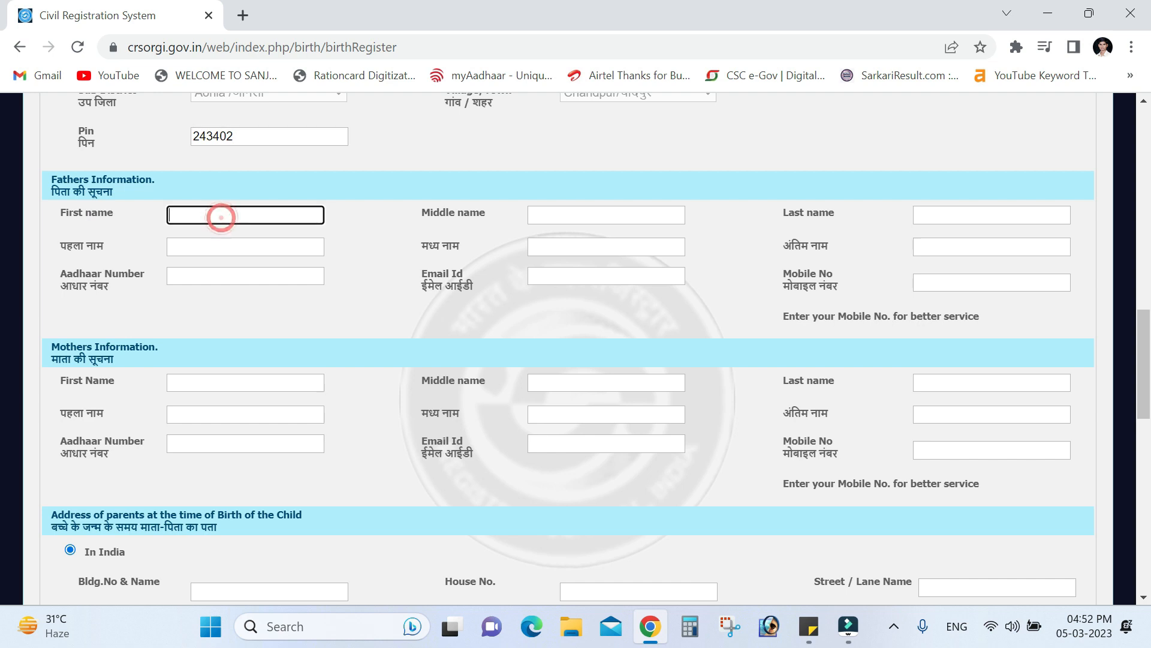
click(231, 276)
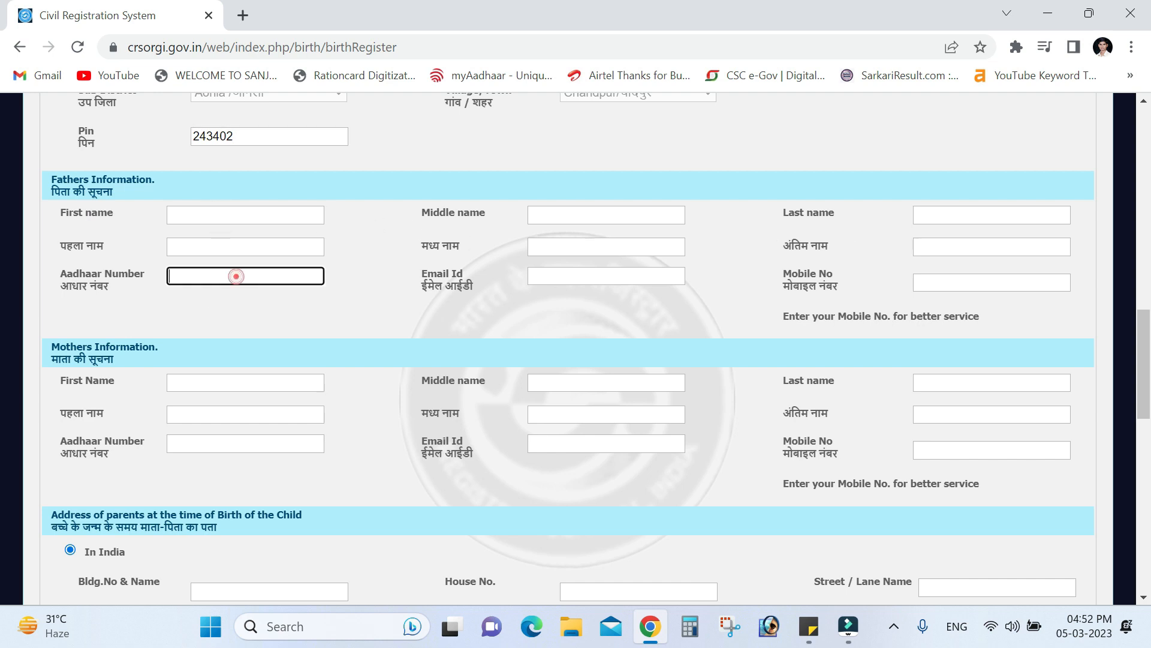
click(583, 277)
click(929, 280)
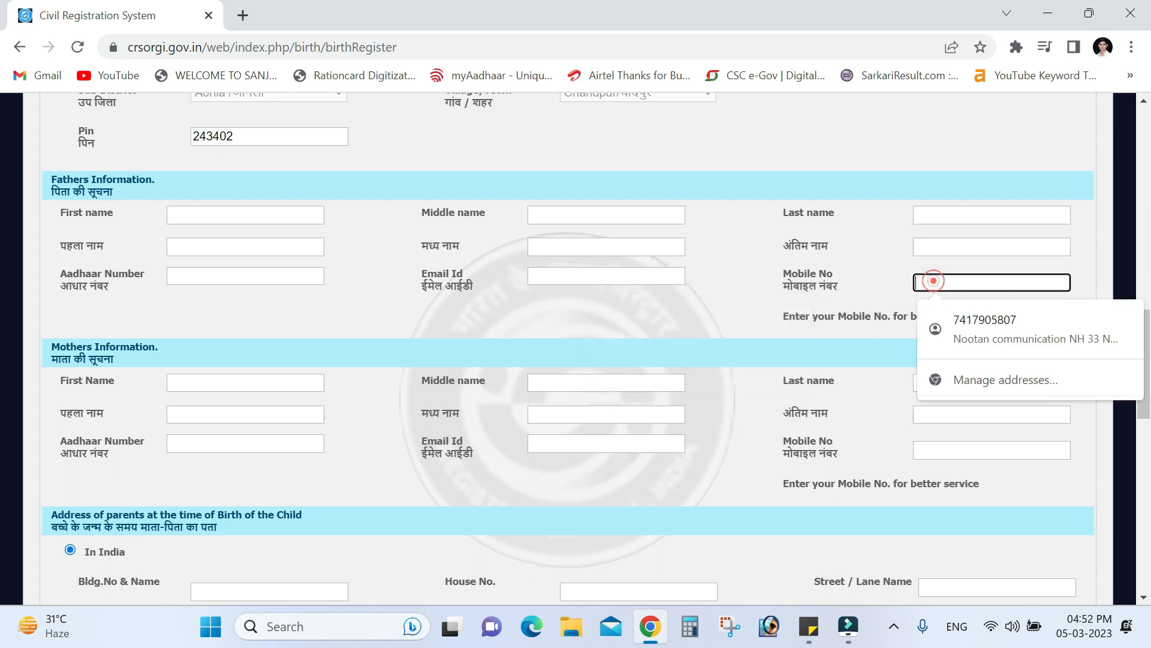
scroll(225, 268, down, 5)
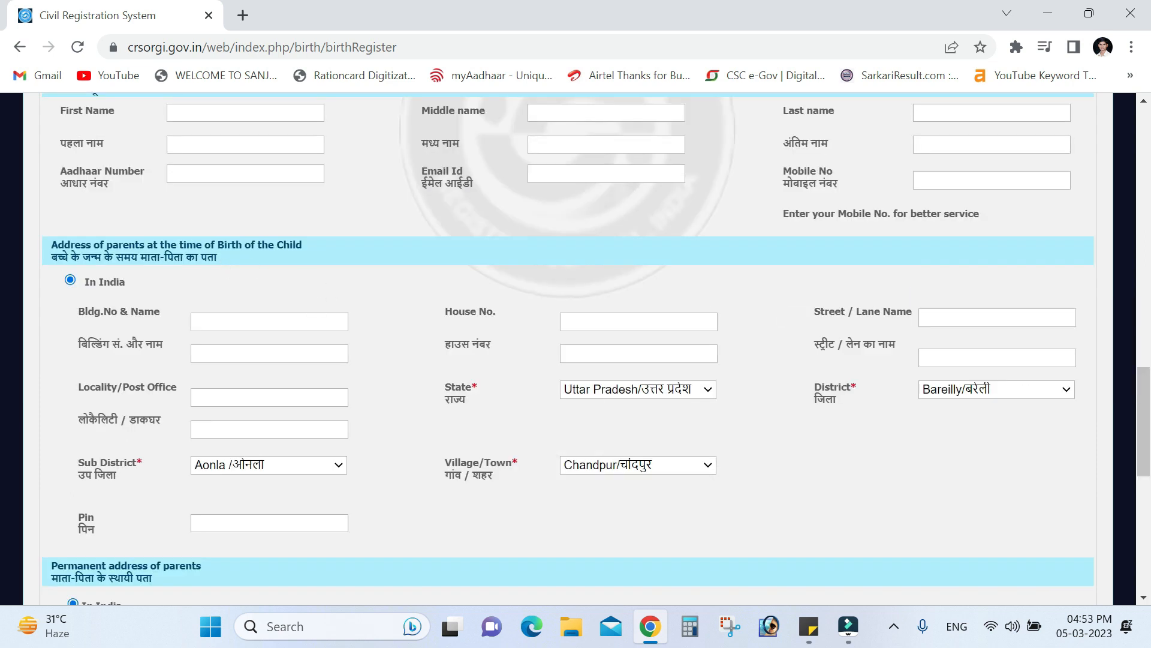
click(240, 322)
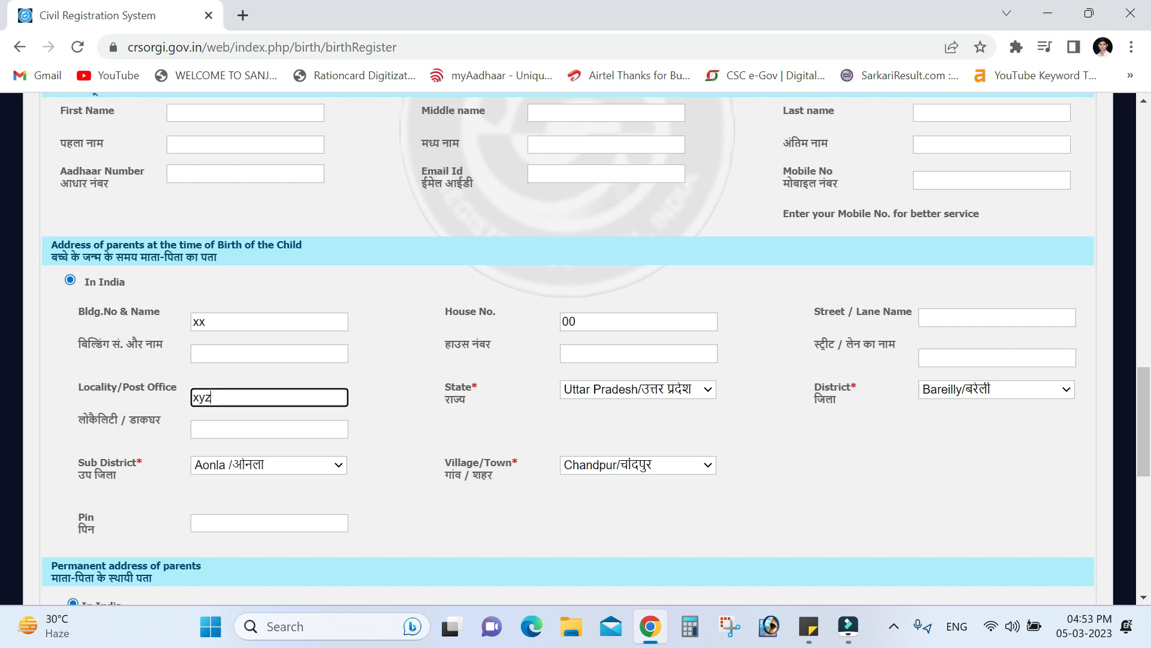
click(270, 523)
text(2434)
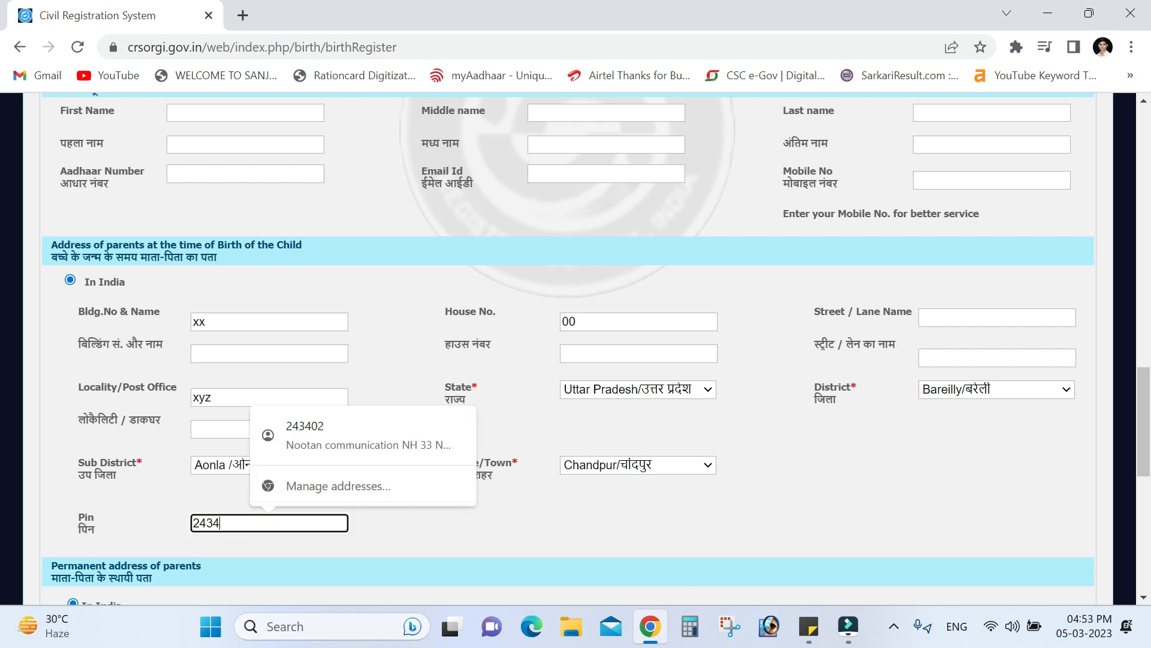
text(2)
scroll(471, 507, down, 5)
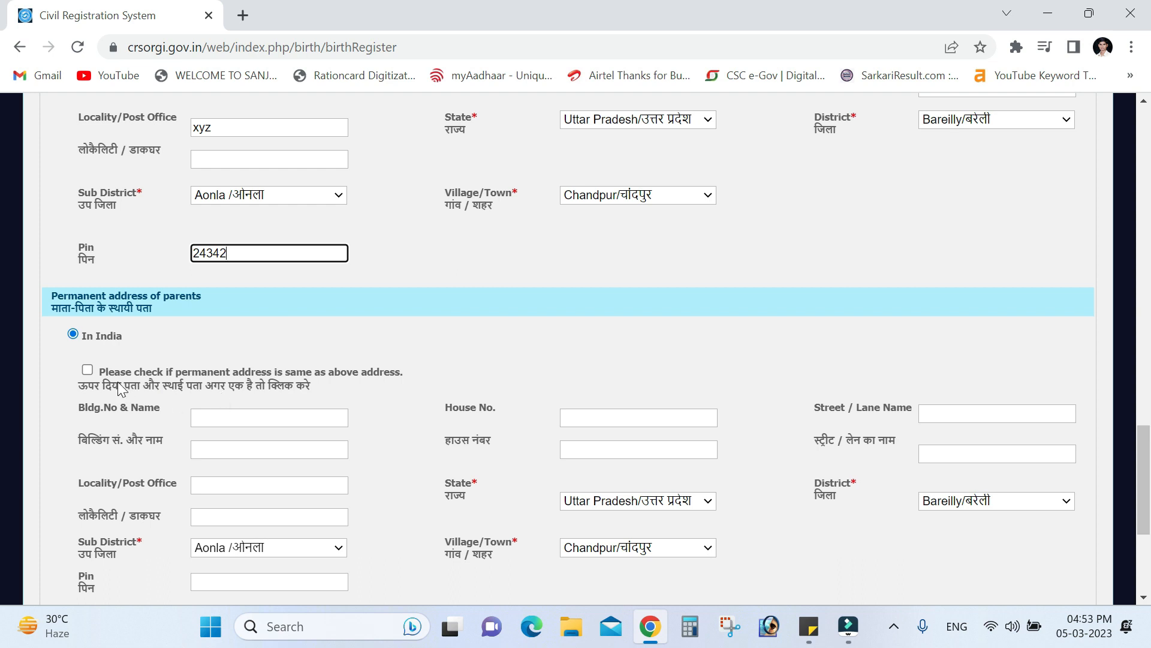
Mark permanent address same as above and informant's address same as permanent, then Save
click(87, 369)
scroll(389, 385, down, 1)
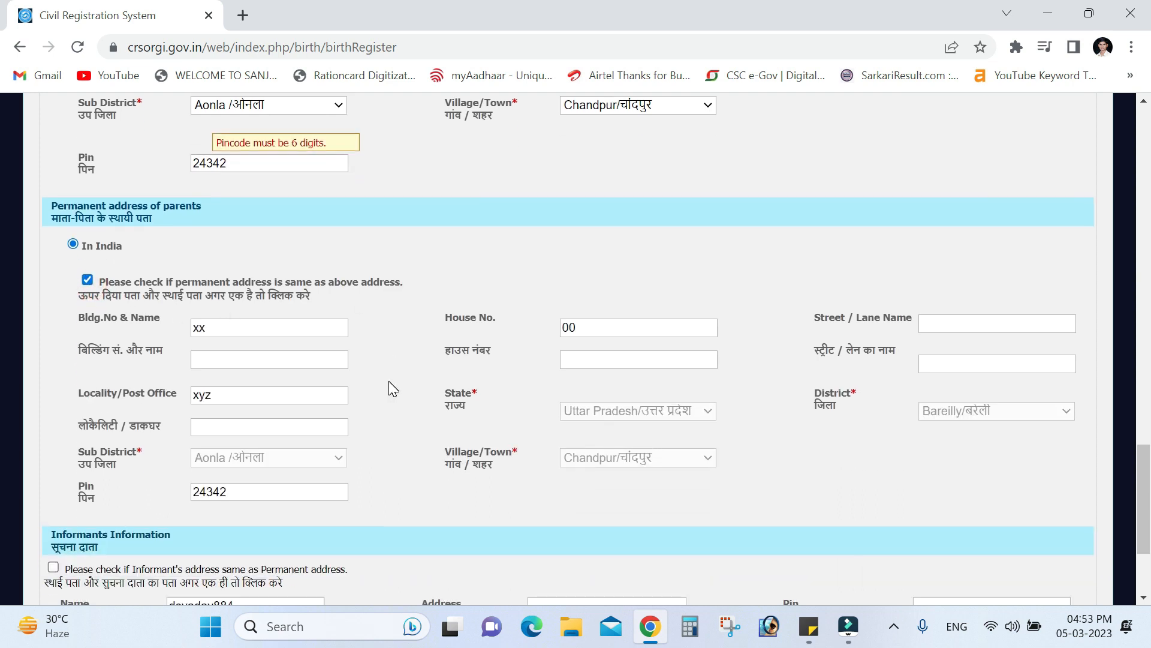
scroll(390, 382, down, 1)
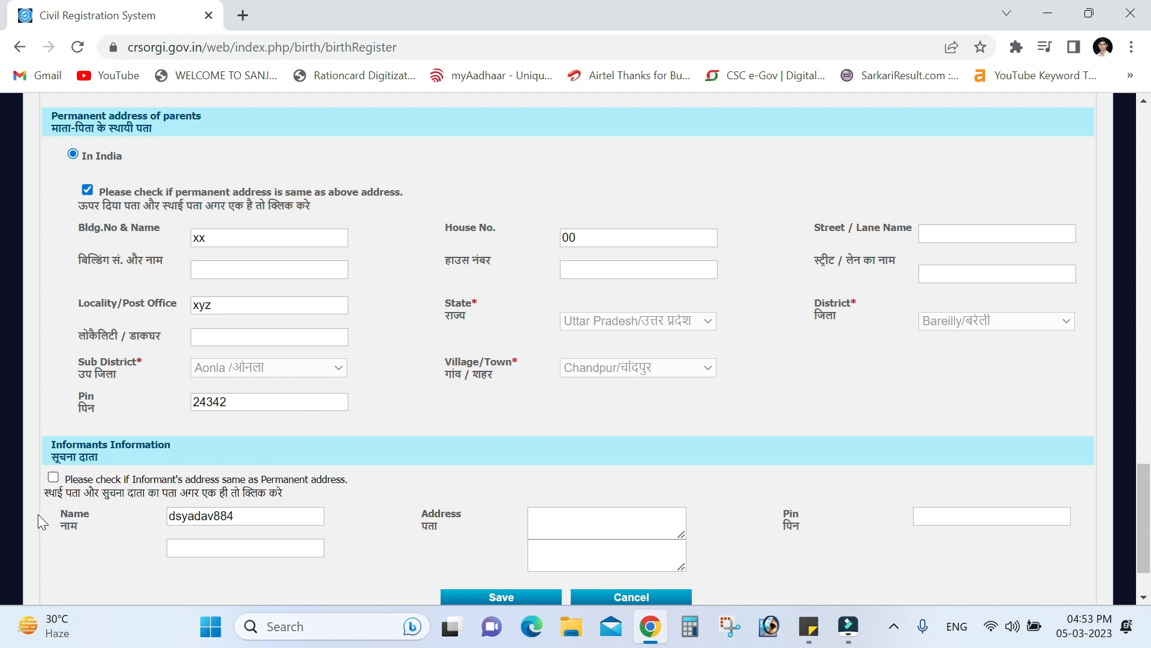
scroll(93, 441, down, 1)
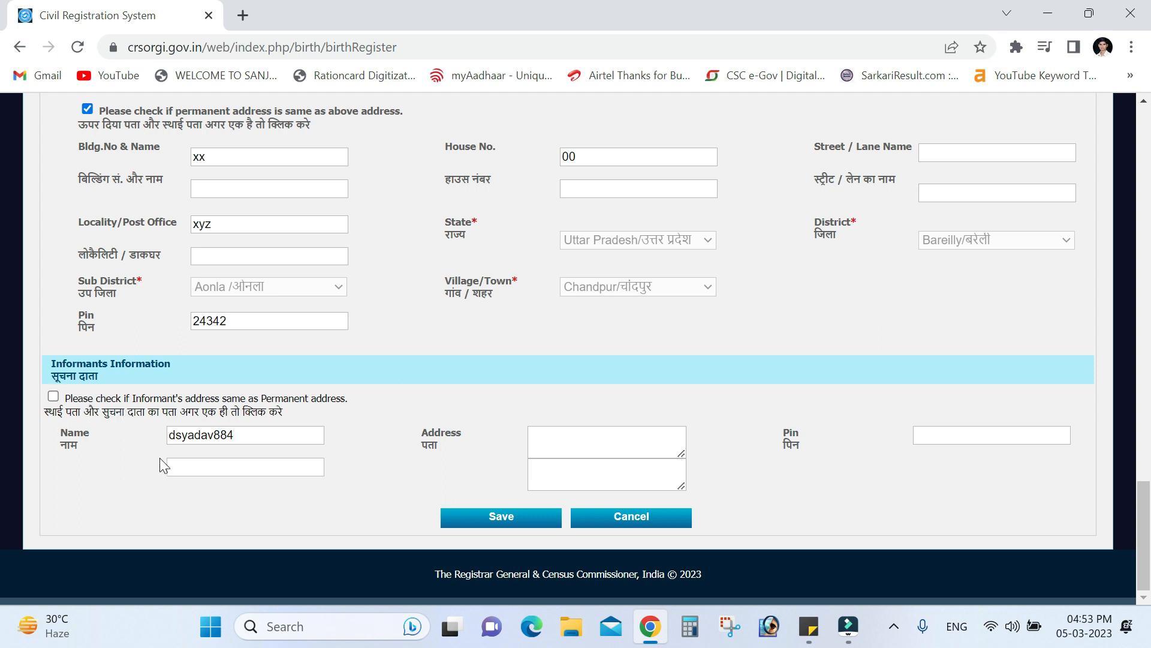
click(53, 396)
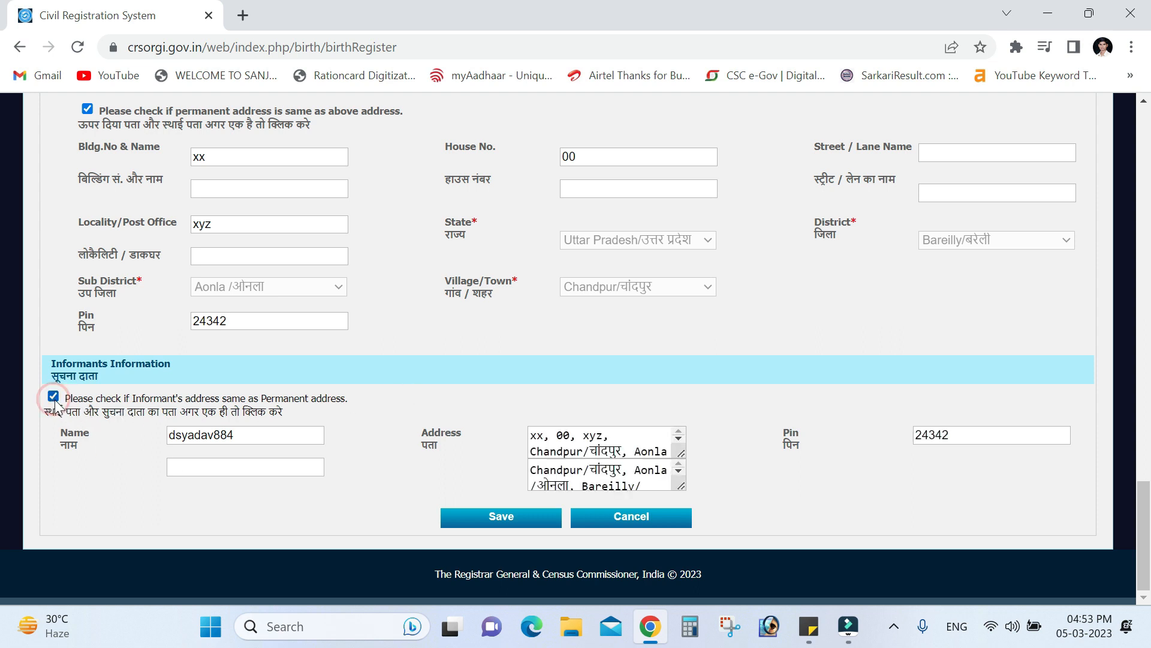
scroll(600, 443, down, 1)
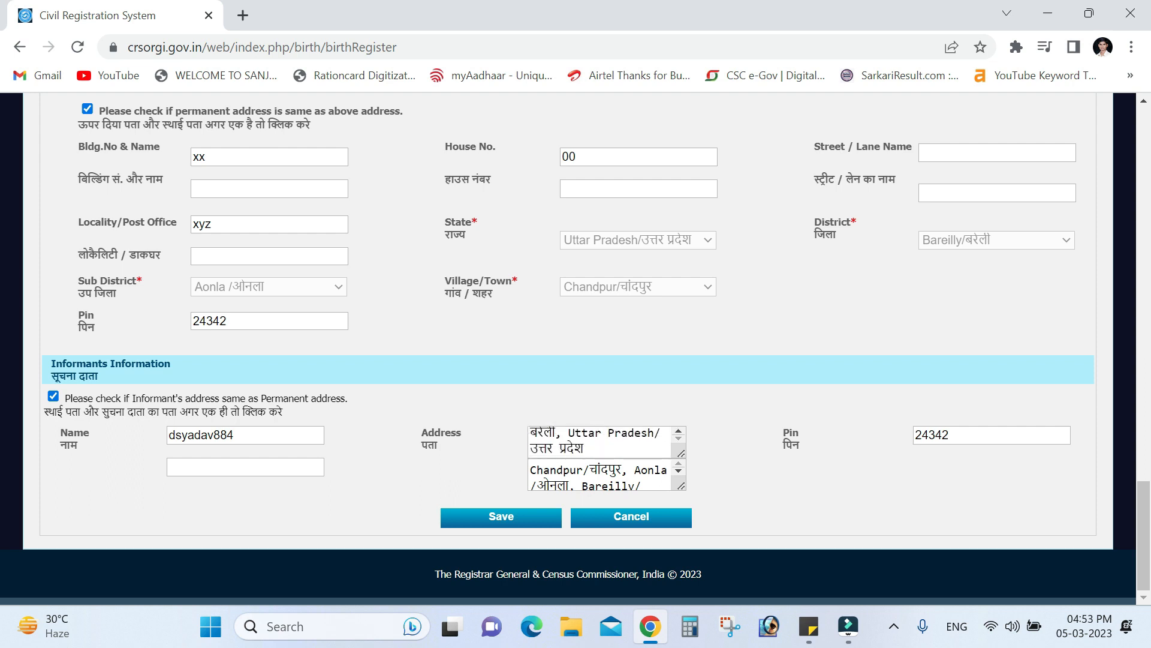
click(503, 518)
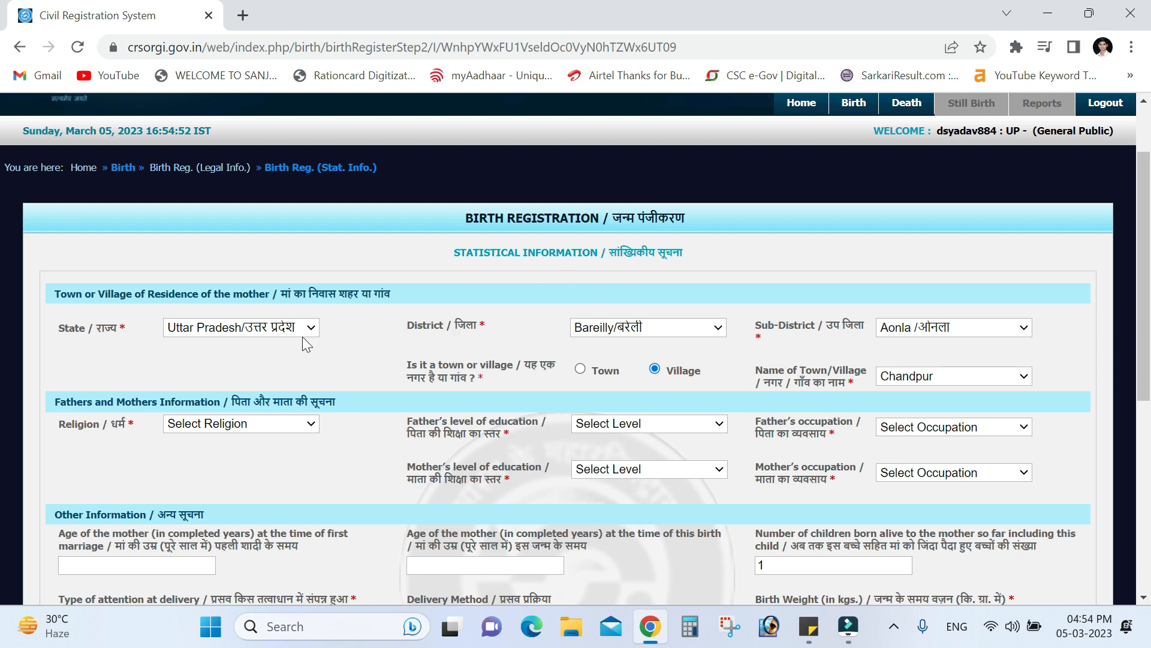
Set the mother's residence to village Chandpur
click(580, 370)
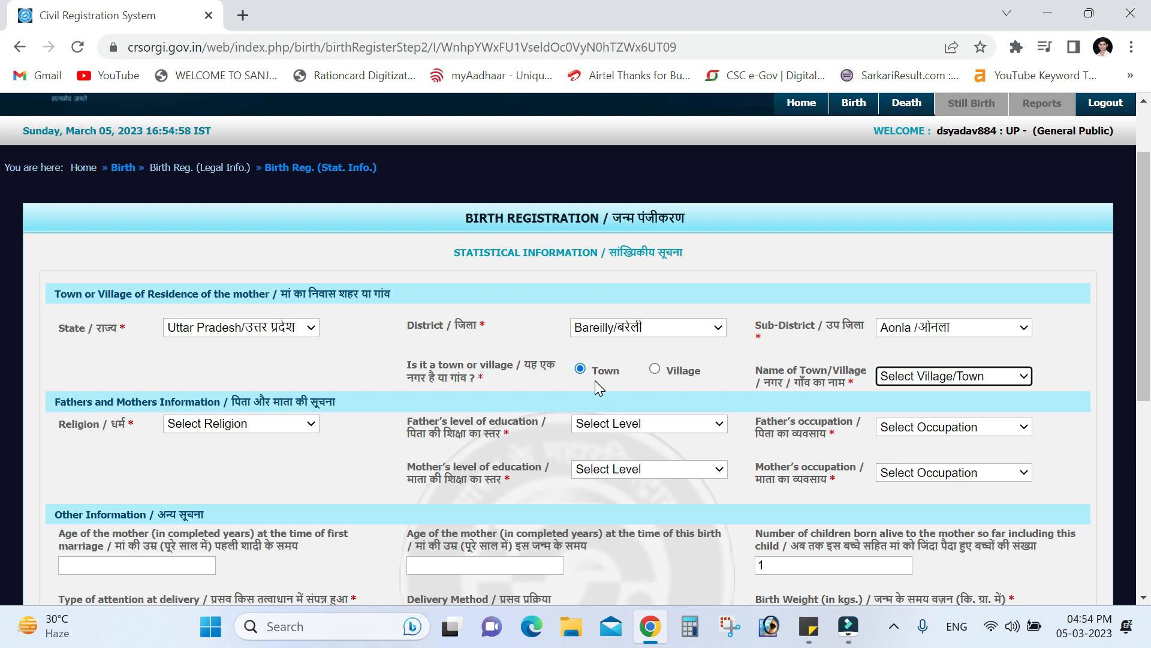
click(656, 370)
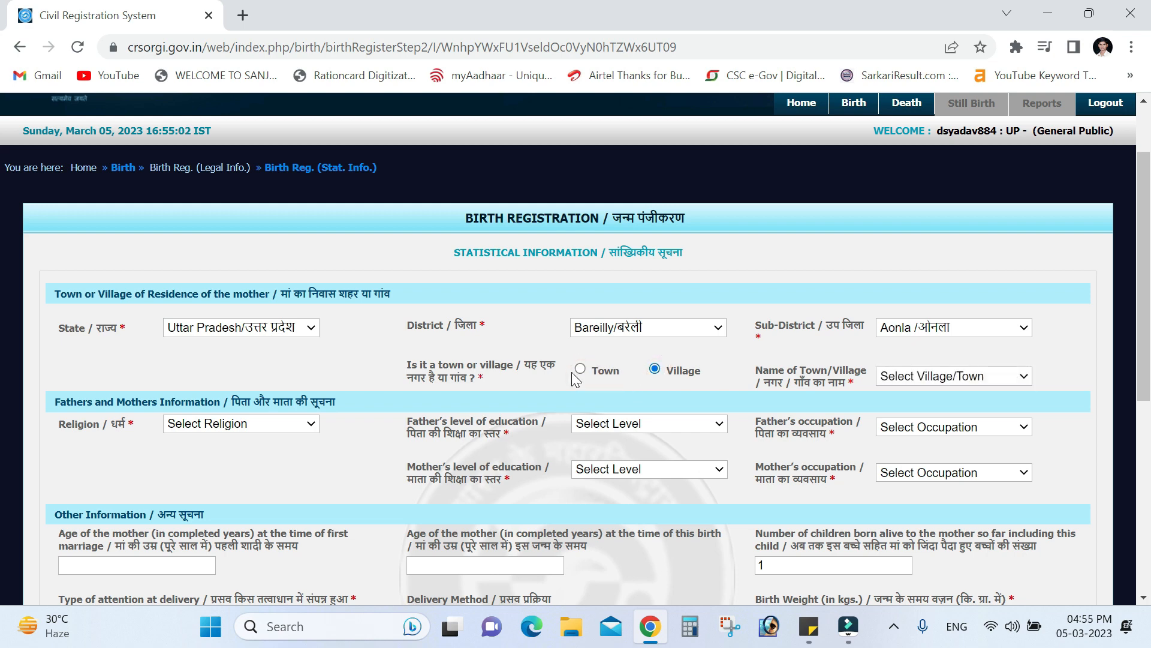
click(582, 373)
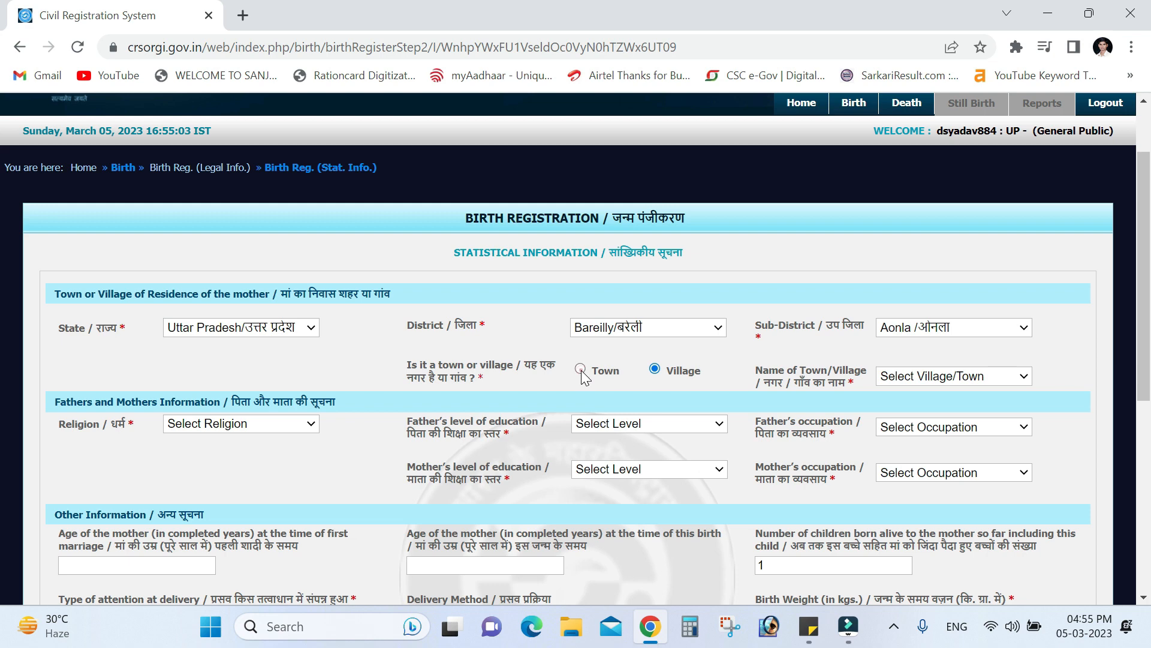
click(655, 368)
click(924, 378)
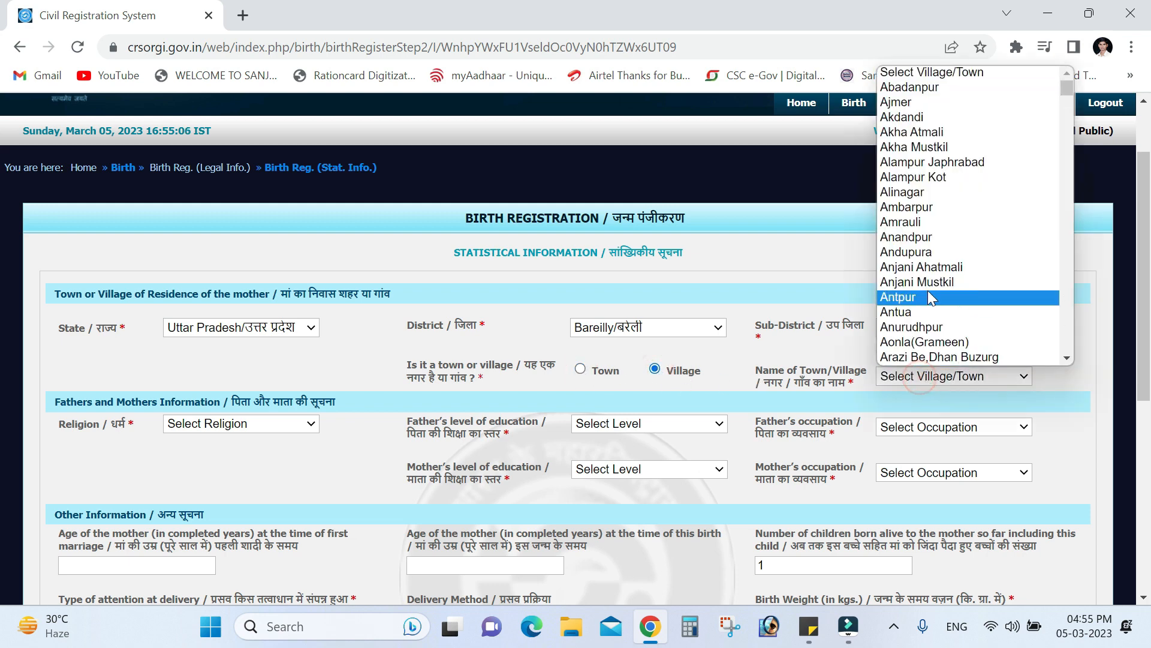
scroll(932, 267, down, 15)
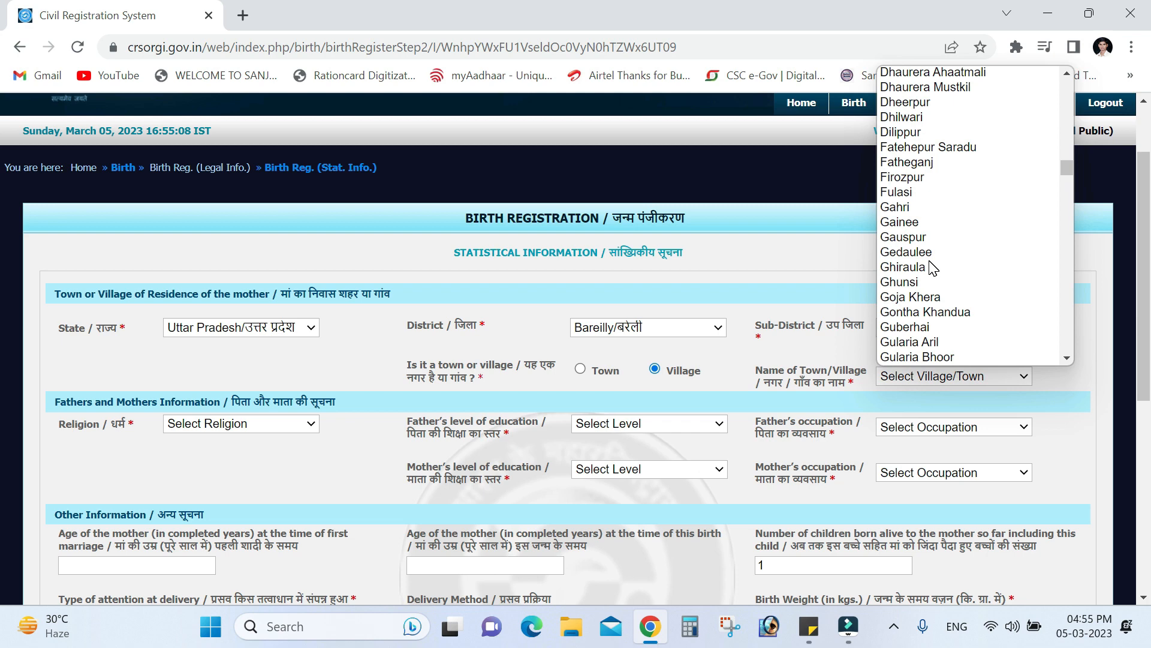
scroll(932, 267, down, 8)
scroll(934, 262, up, 11)
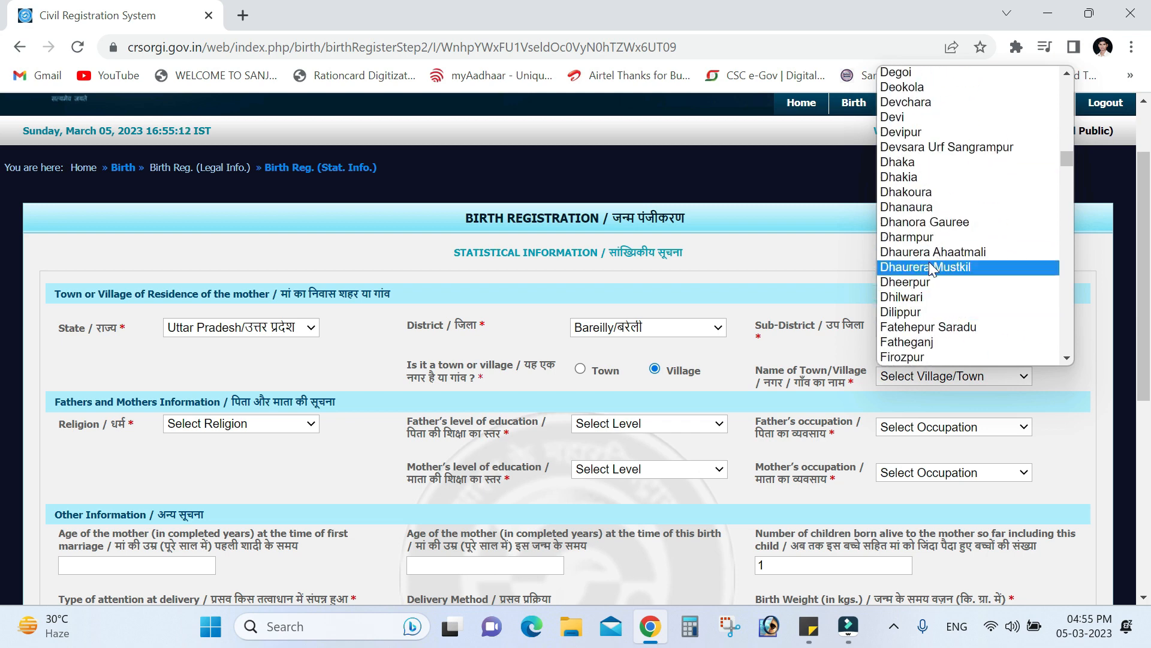
scroll(933, 267, up, 8)
scroll(931, 178, up, 4)
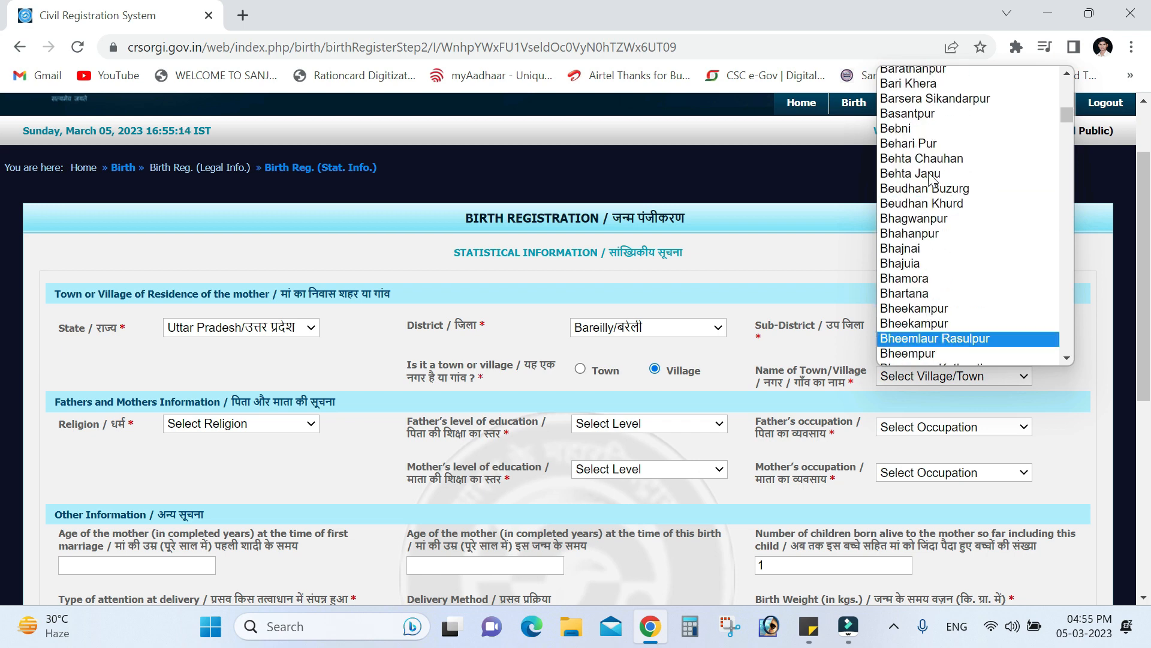
scroll(930, 178, up, 1)
key(c)
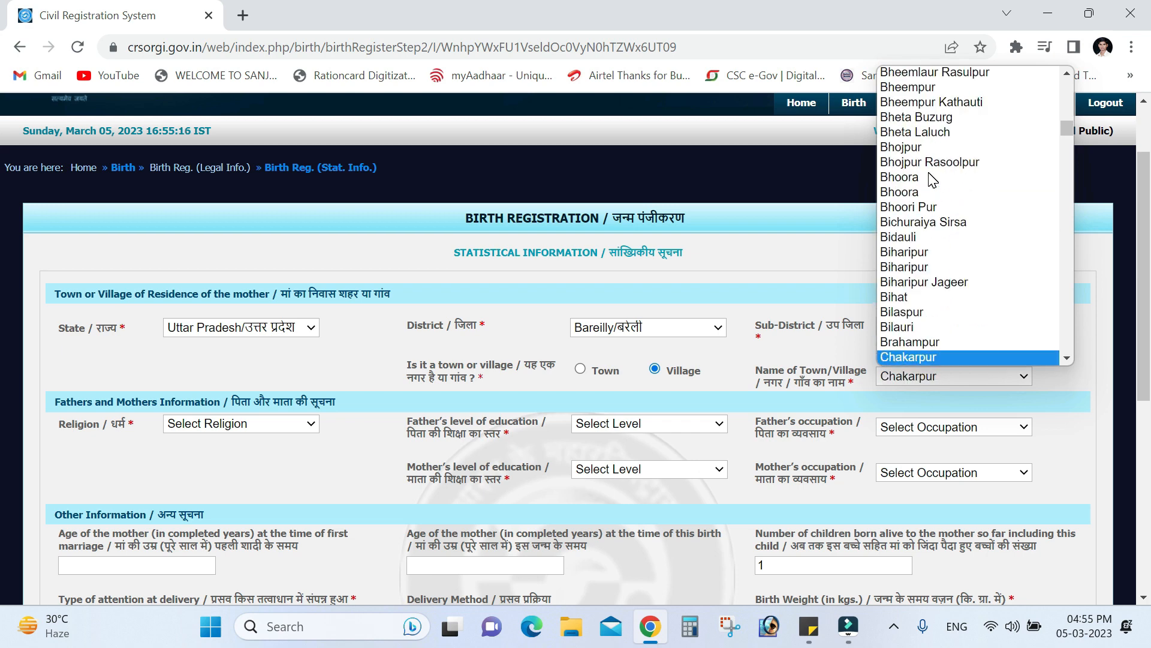
key(Down)
key(Down)
key(Down)
key(Return)
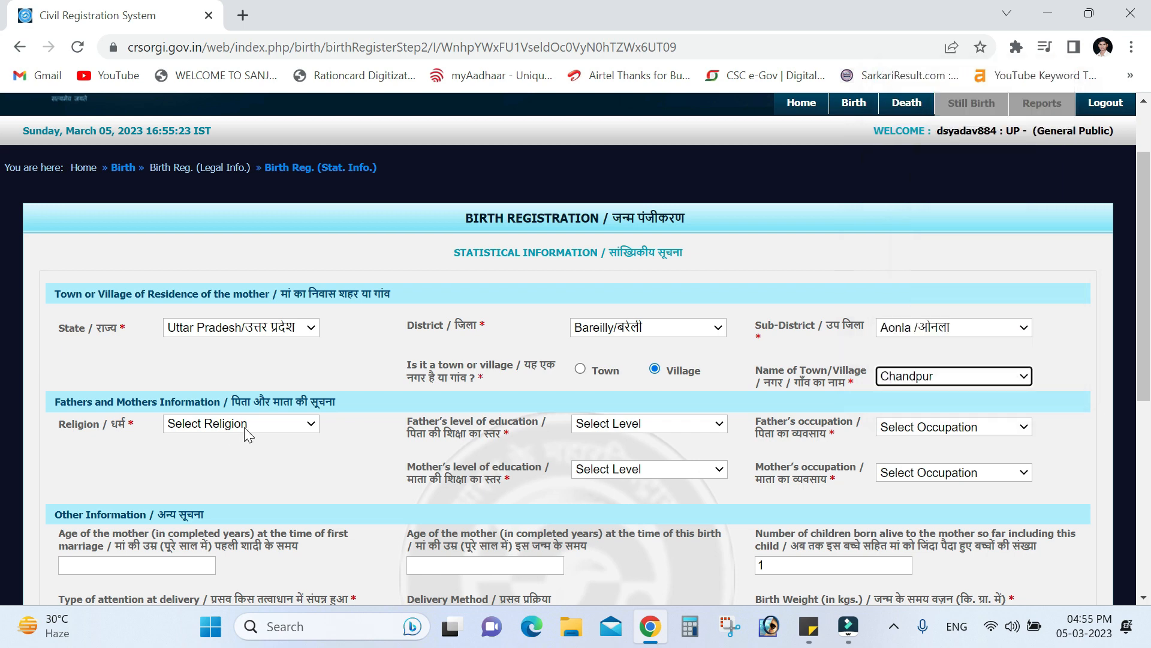
Set religion Hindu, both parents' education Secondary/ Matric Class -X and occupation Non worker
click(247, 427)
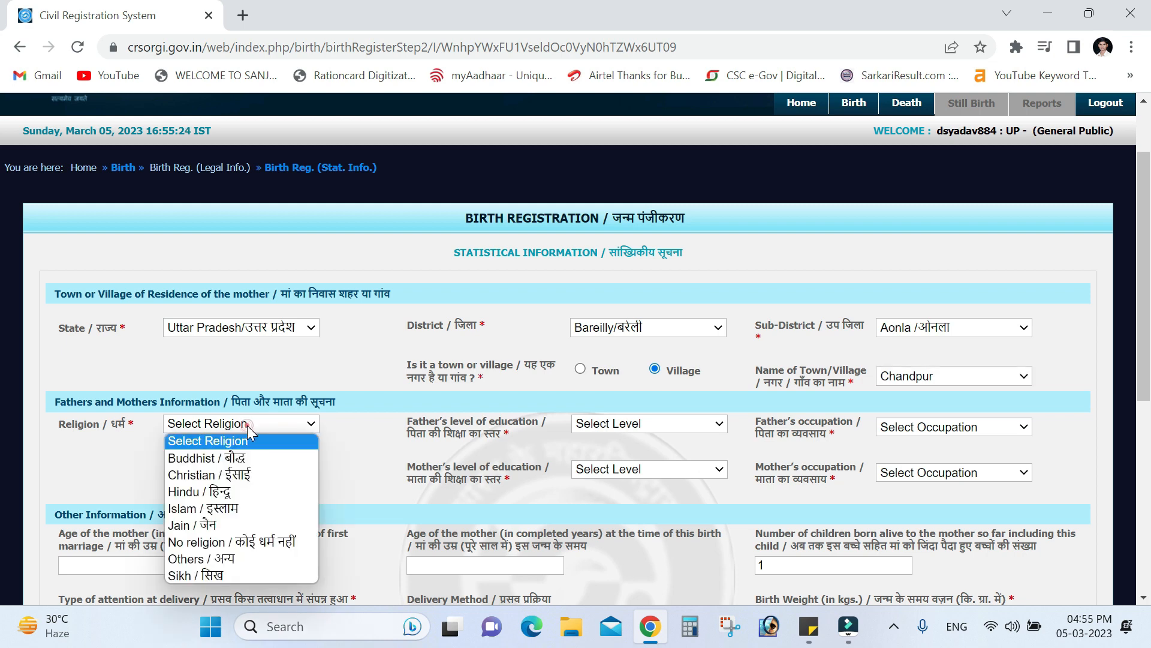
click(218, 492)
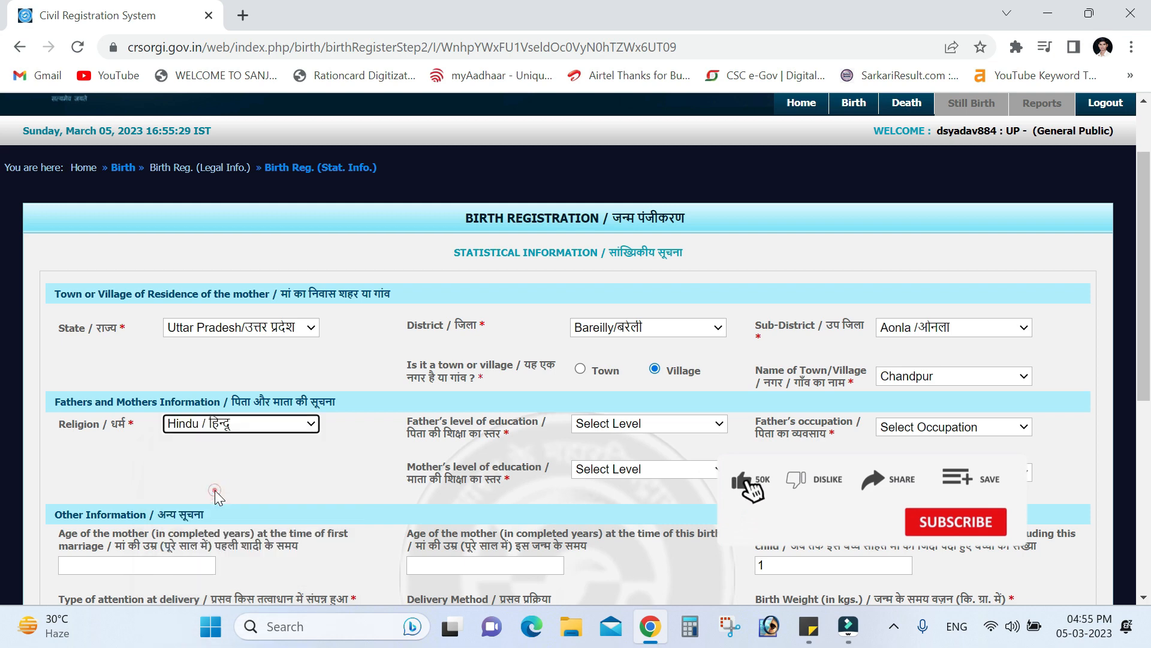
click(684, 430)
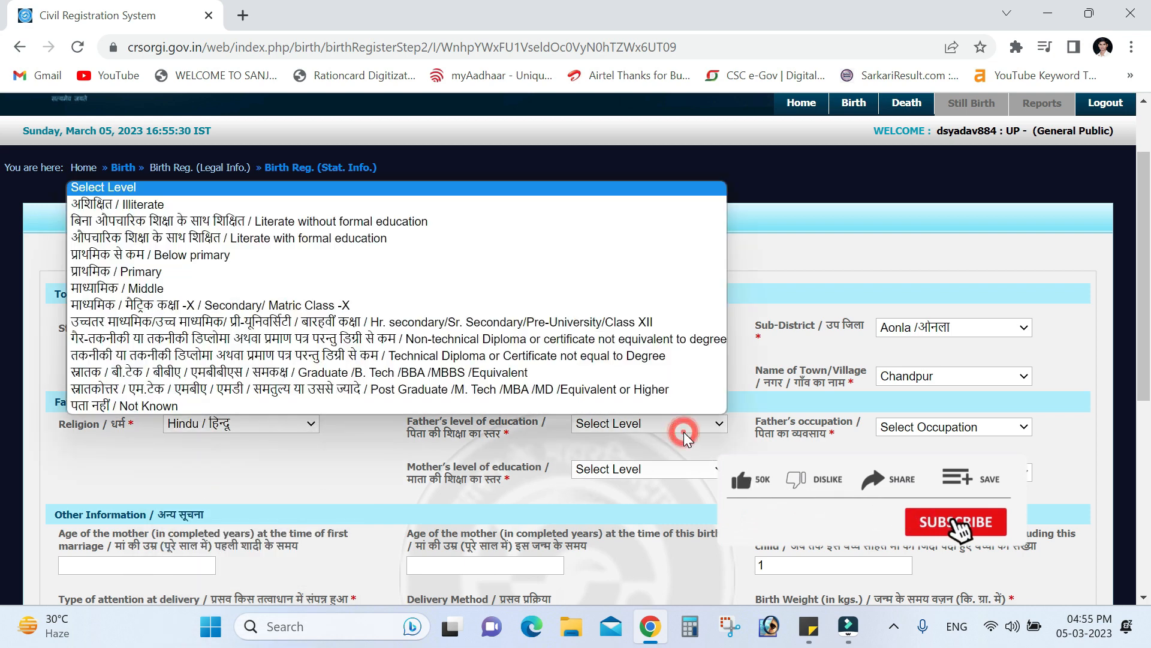
click(471, 304)
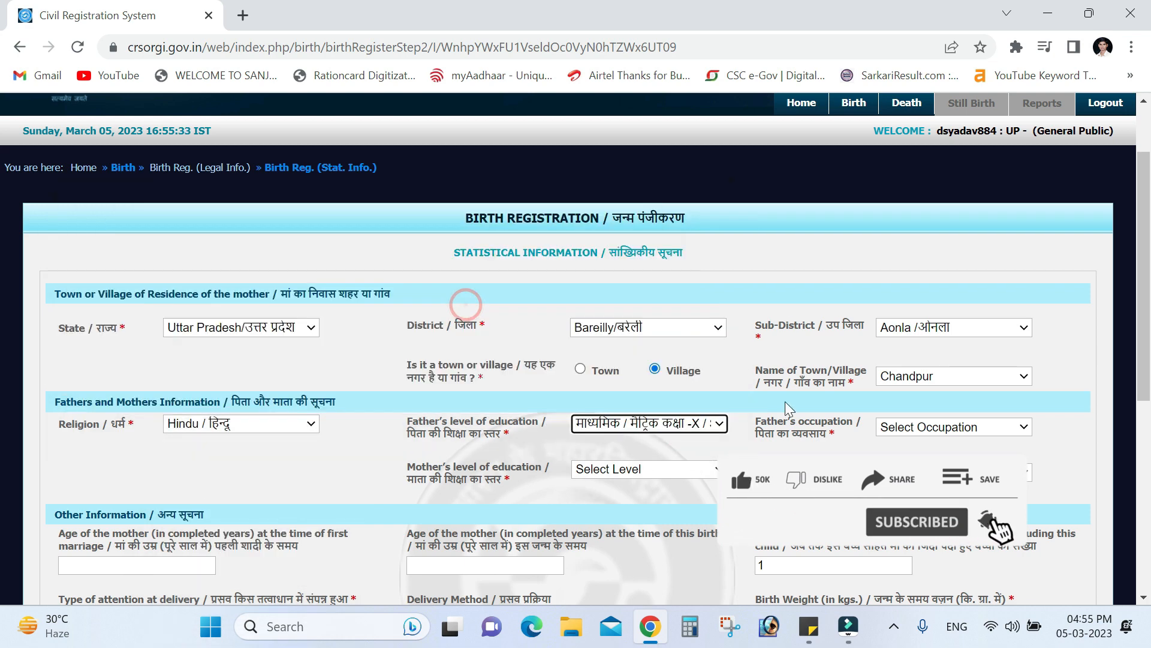
click(914, 432)
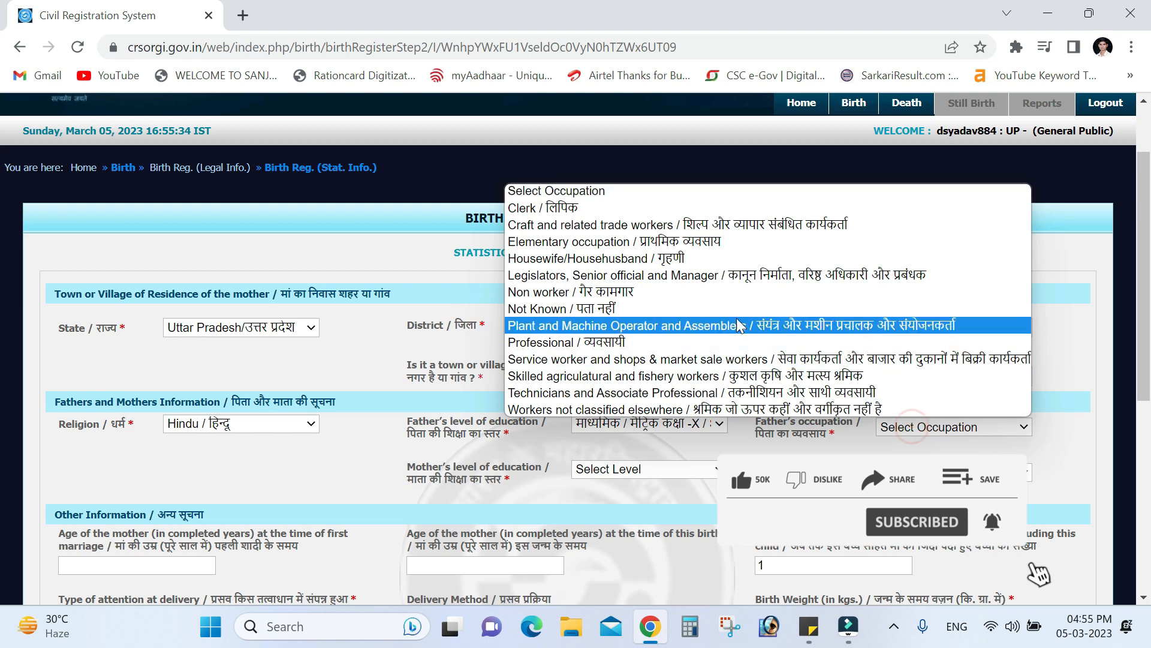
click(694, 305)
click(622, 467)
click(522, 350)
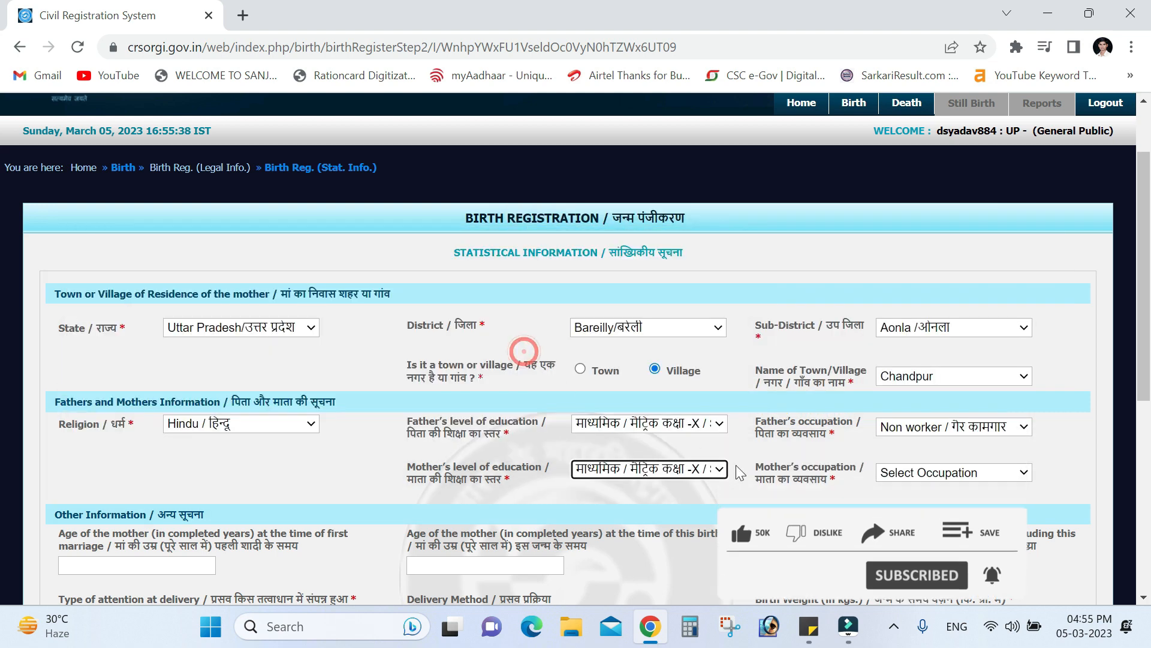
click(939, 480)
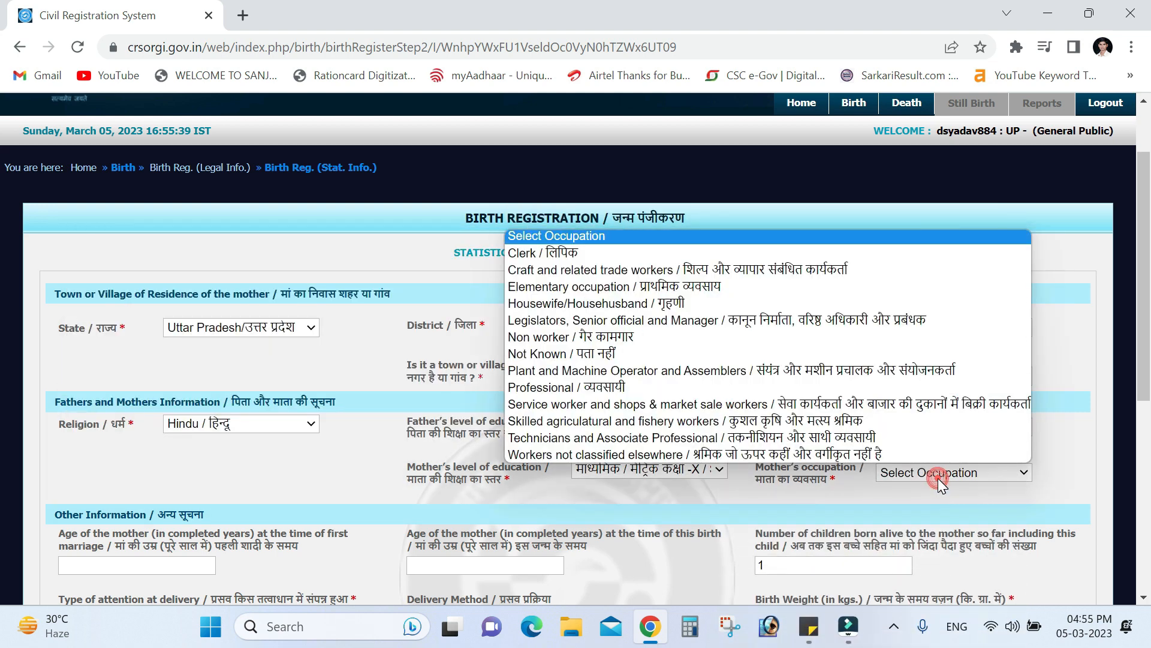
click(675, 337)
Set the type of attention at delivery to Traditional Birth Attendant
scroll(610, 459, down, 1)
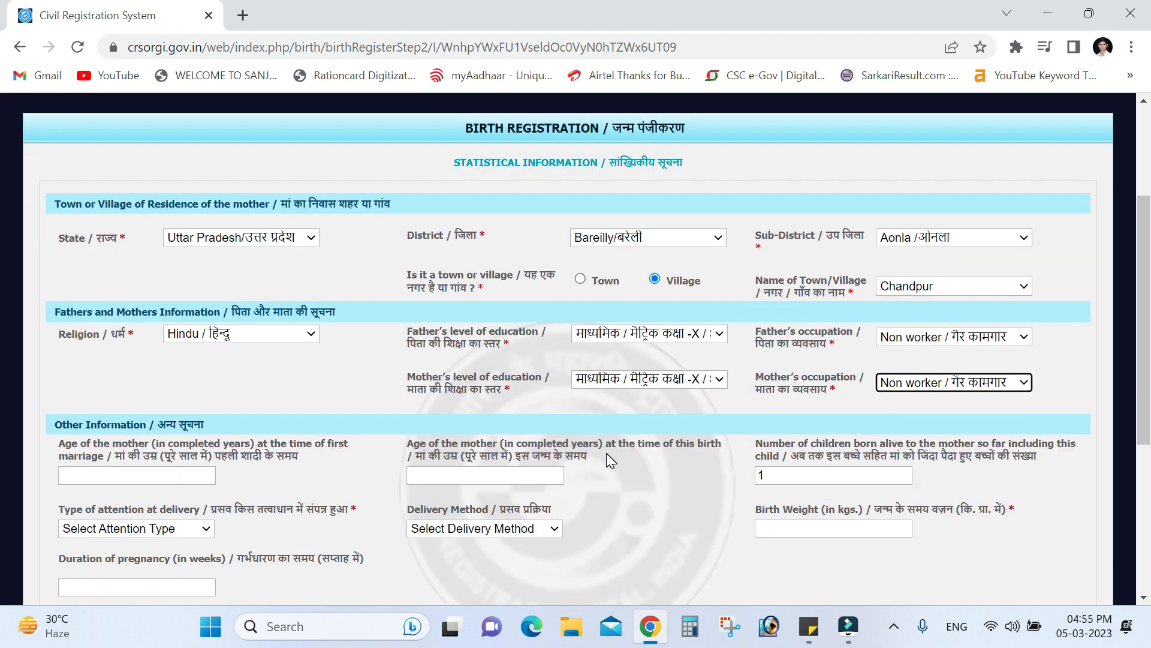
scroll(606, 452, down, 1)
key(Tab)
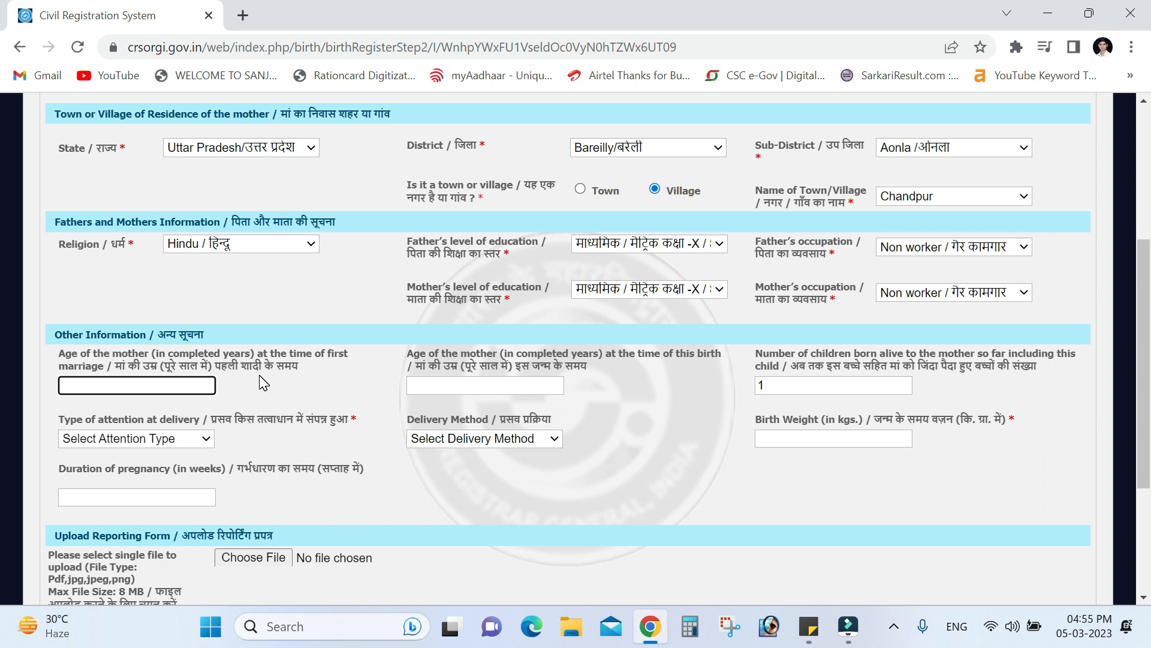
scroll(670, 384, down, 1)
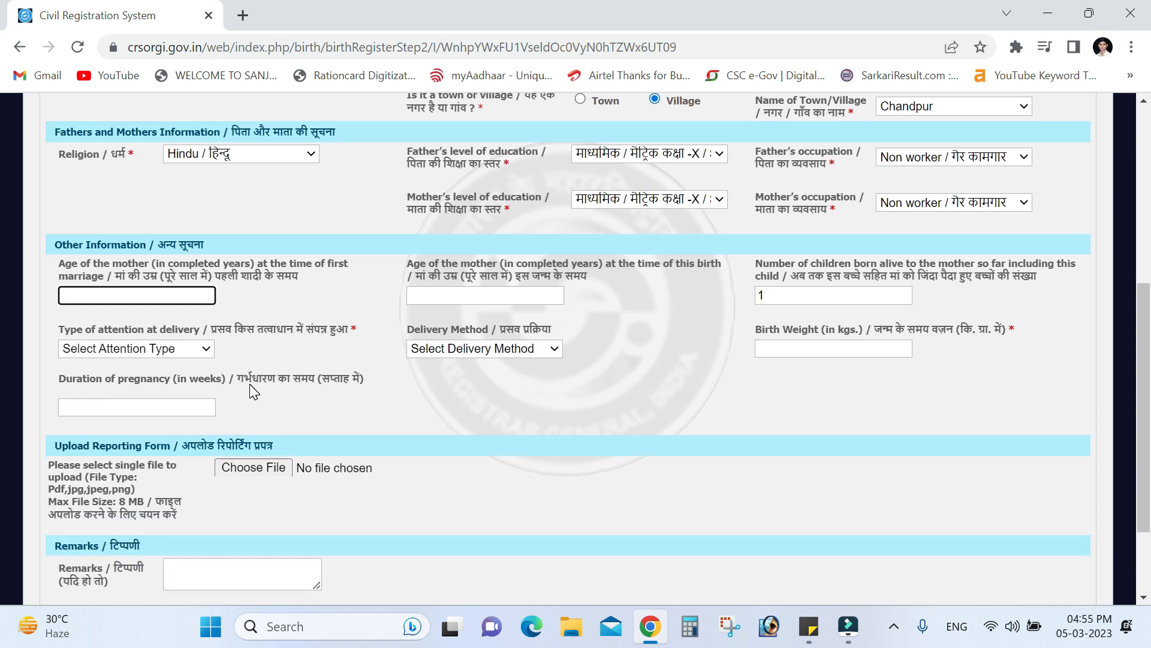
click(192, 352)
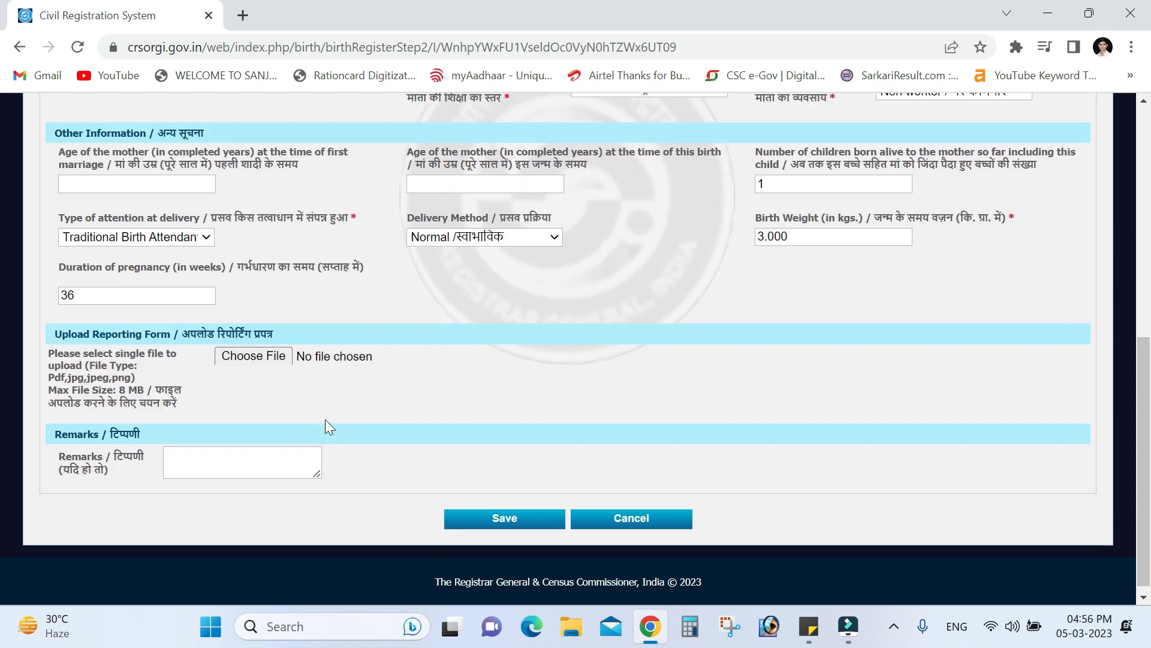
scroll(325, 427, down, 1)
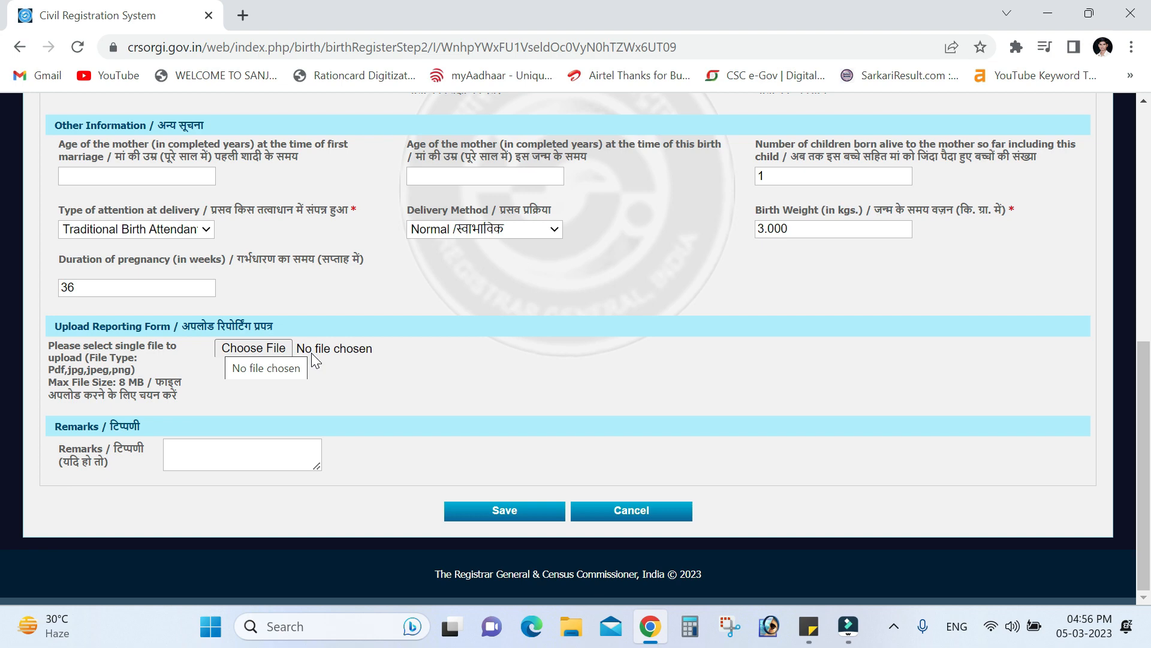
Open Birth Reporting Form.pdf from the desktop New folder and view it at 100% zoom
click(1056, 5)
click(564, 265)
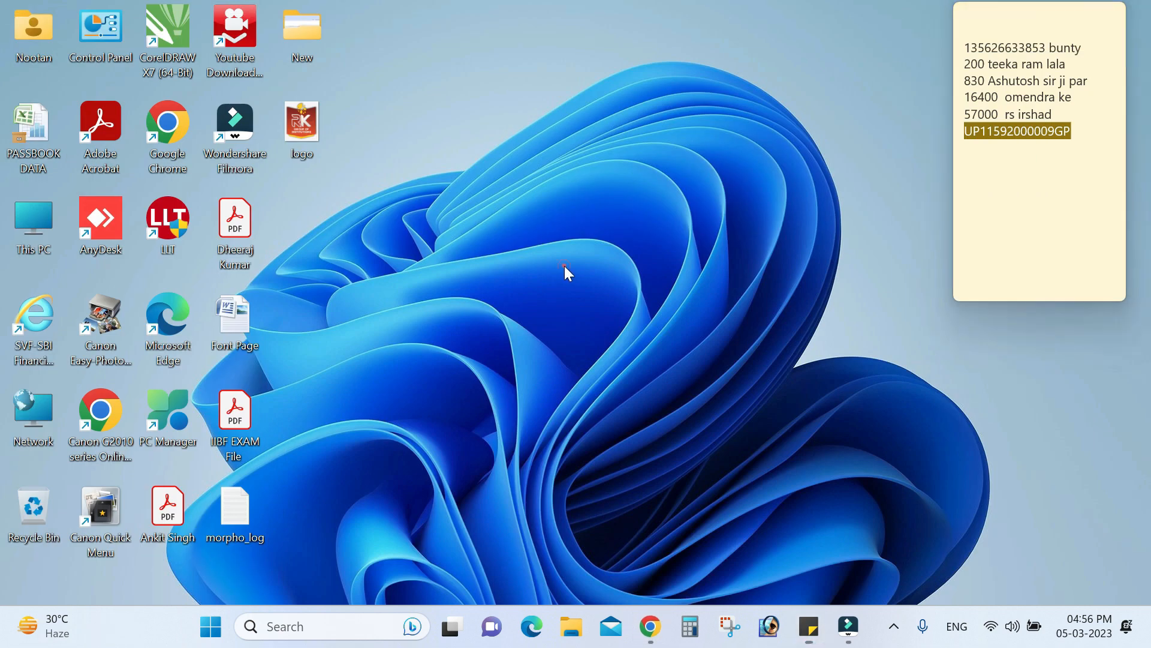
double_click(297, 35)
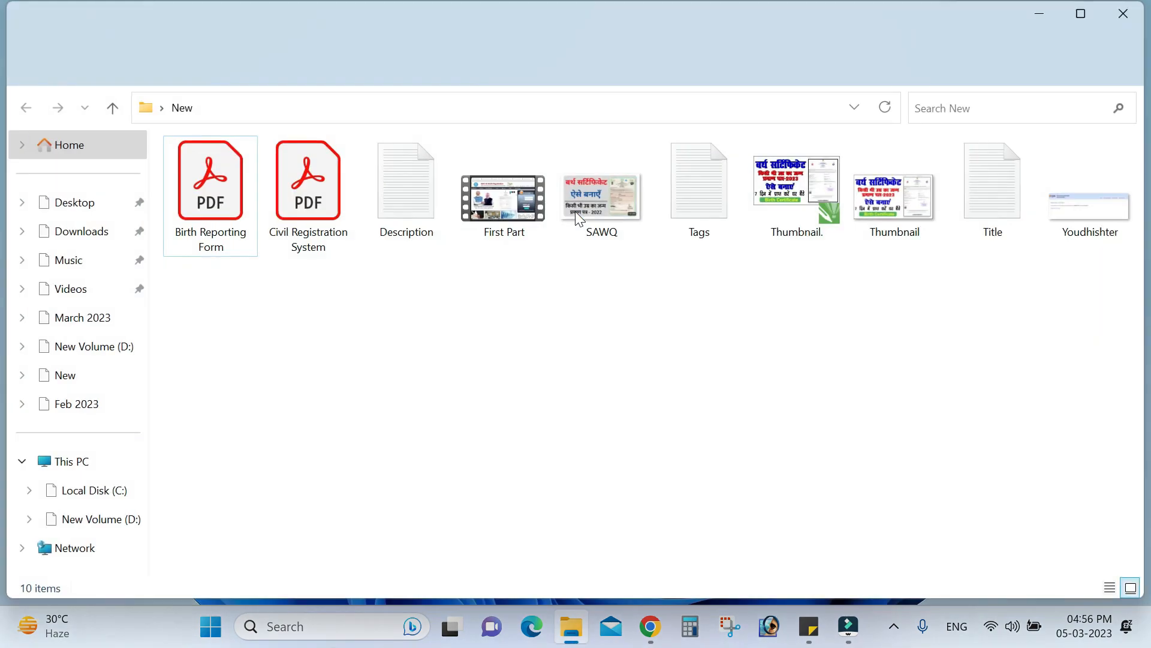
click(211, 207)
double_click(211, 208)
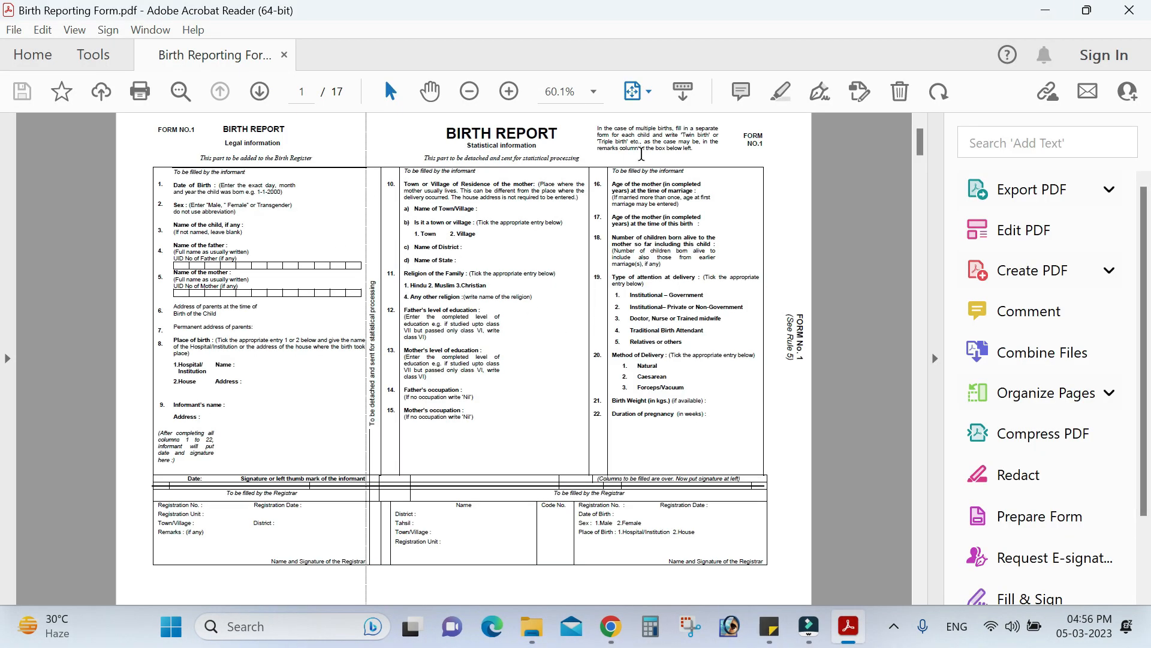
click(593, 92)
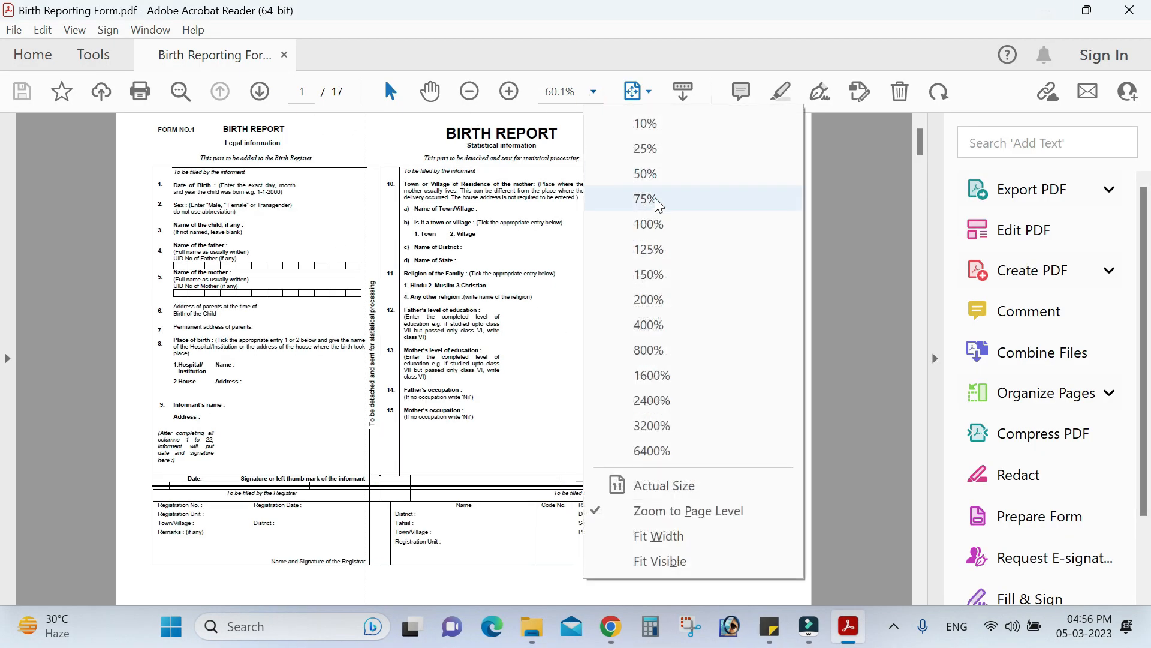
click(648, 224)
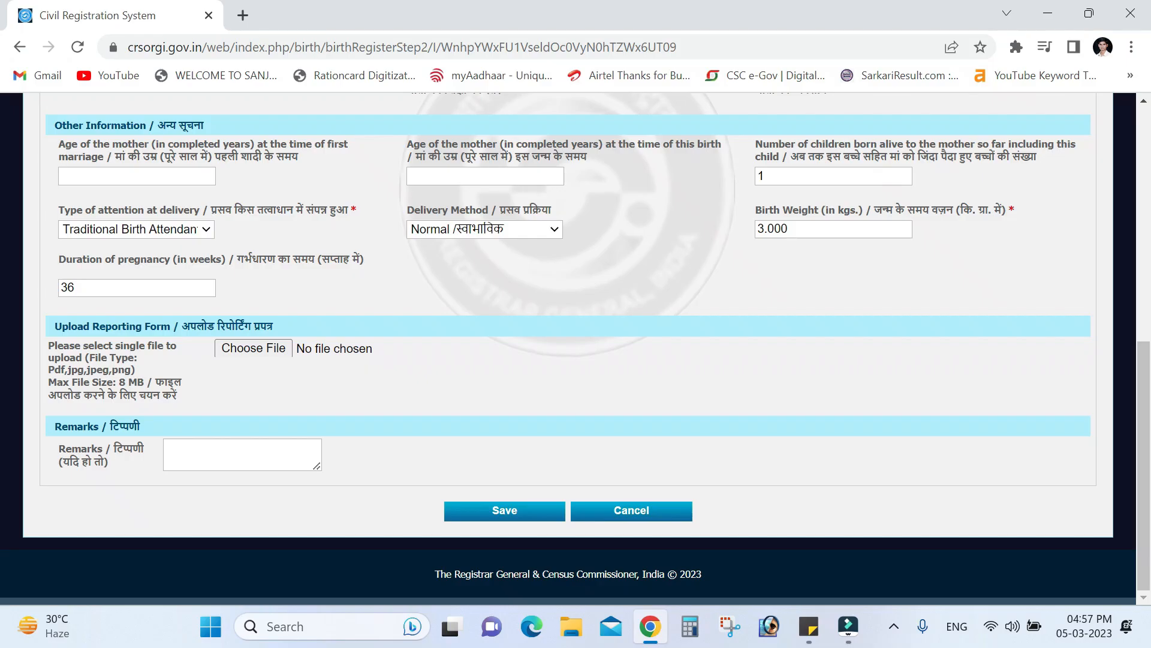
Attach Birth Reporting Form.pdf from the New folder as the reporting form
click(232, 351)
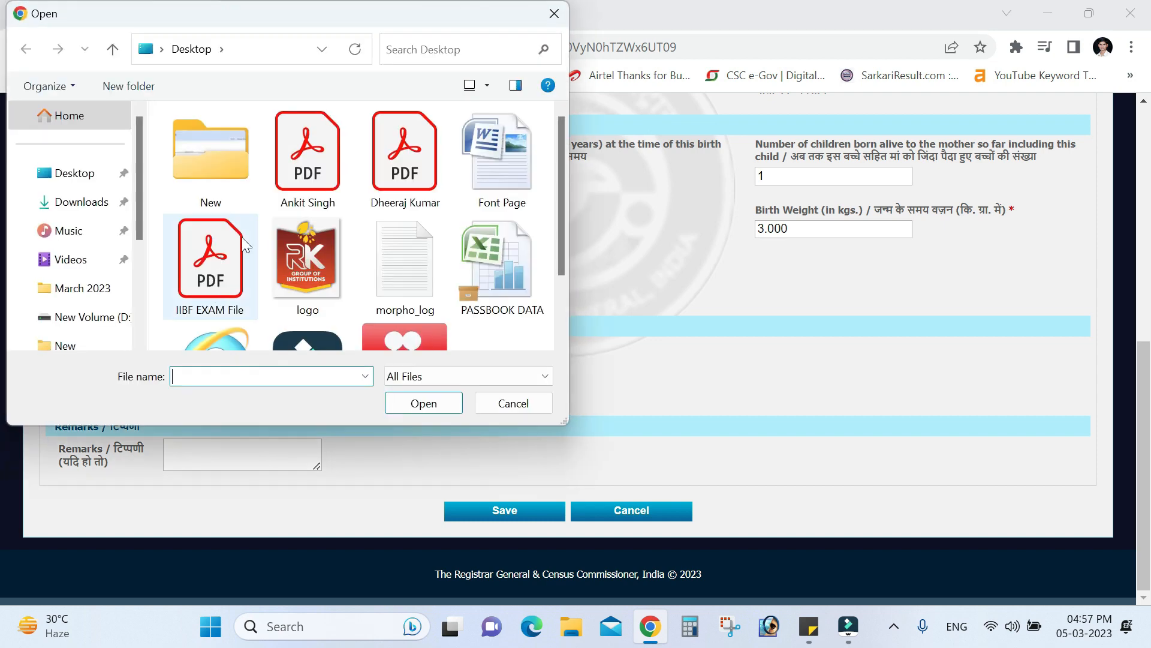
double_click(221, 167)
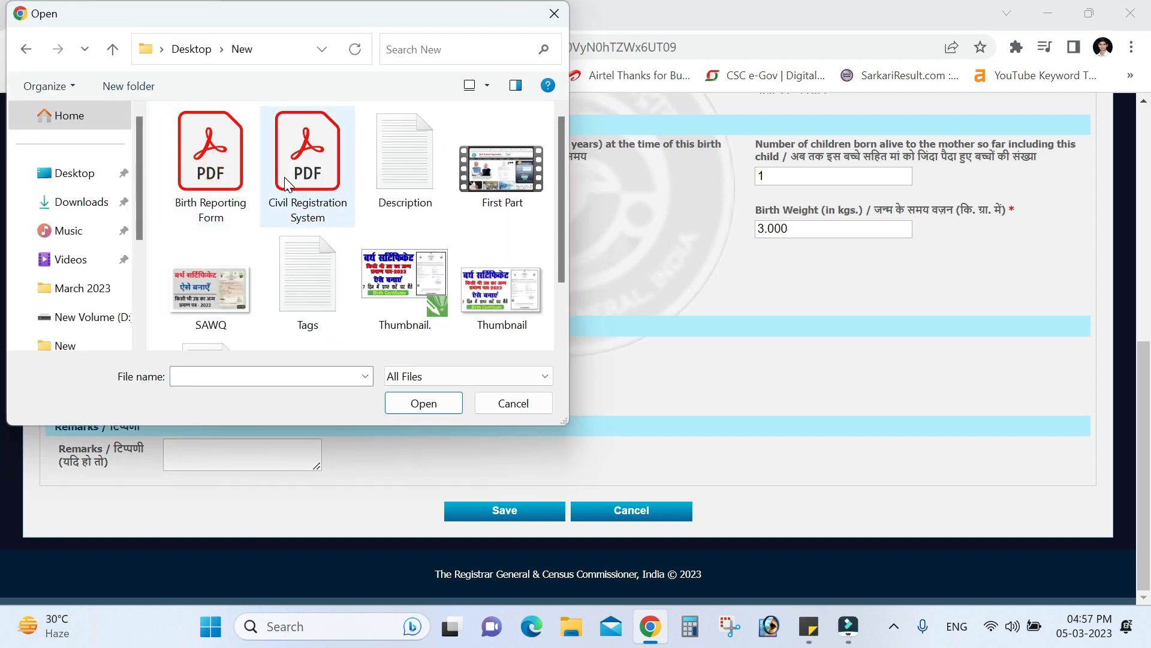
double_click(212, 182)
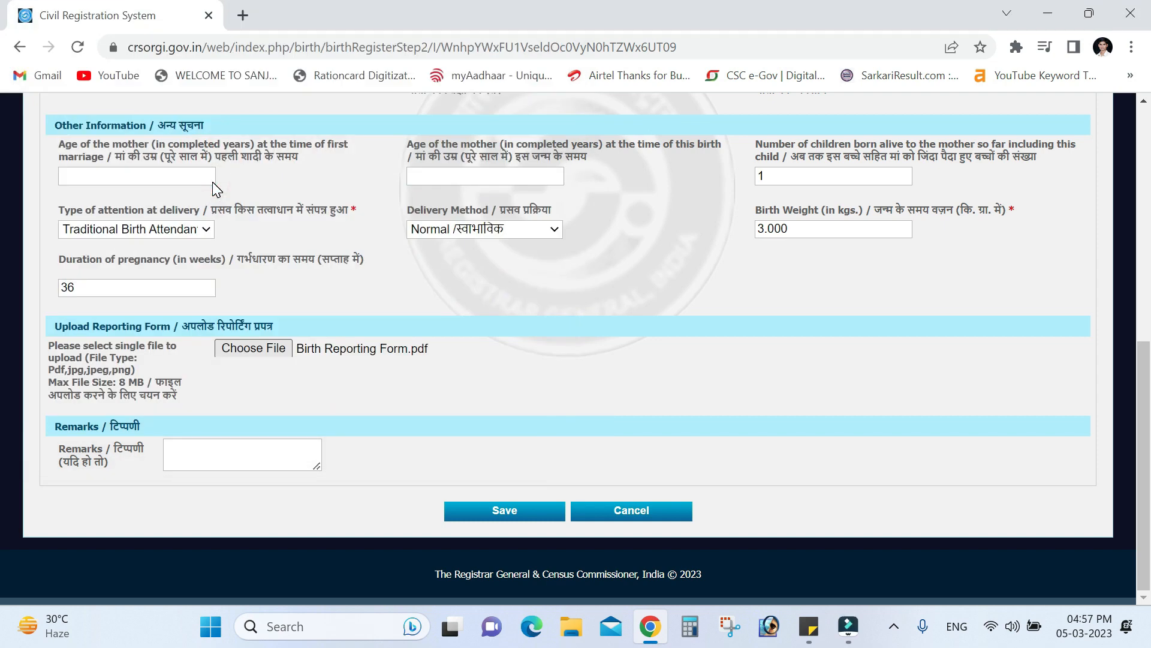
Enter the remark 'Good' and save the statistical information
click(218, 452)
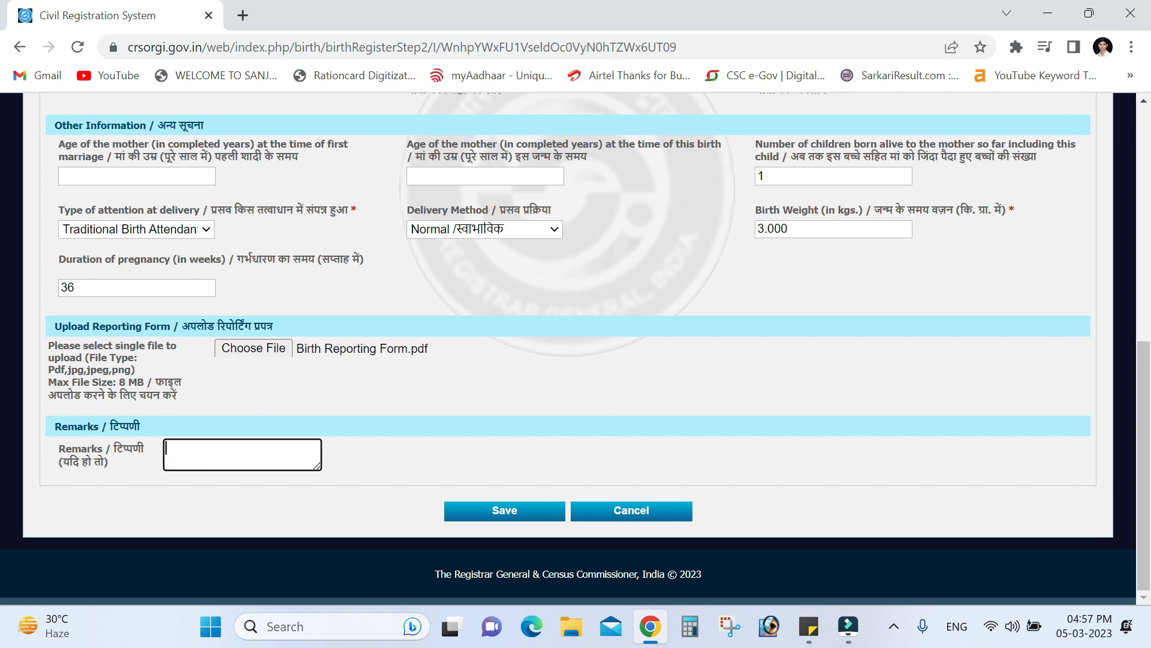
text(Good)
click(516, 517)
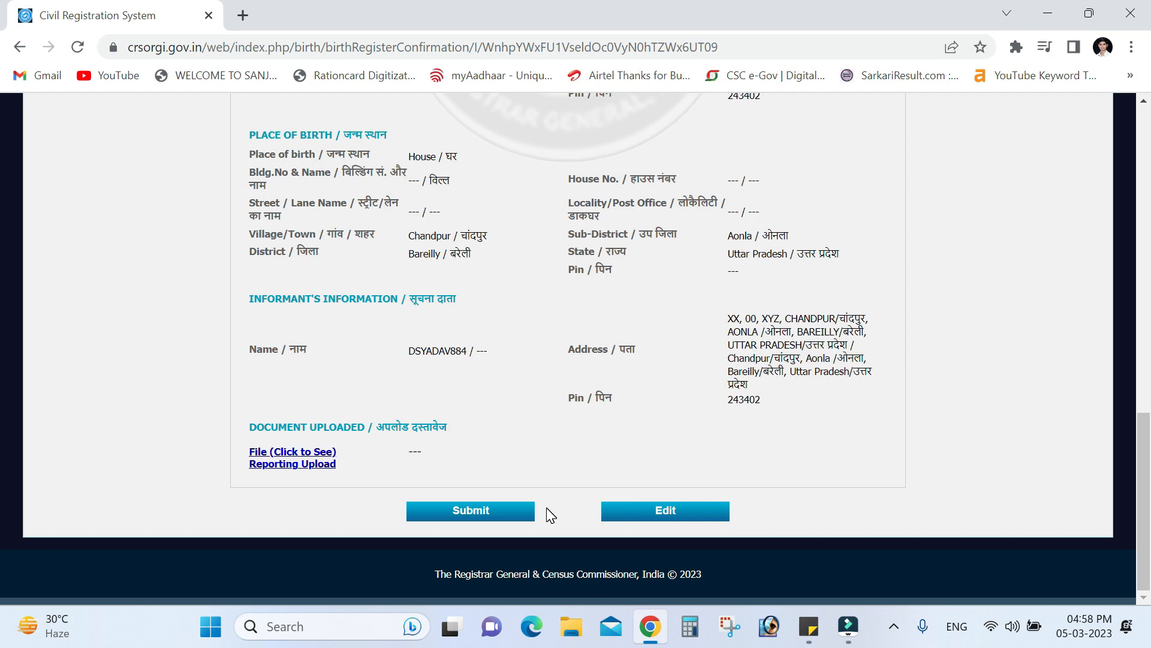
scroll(551, 514, up, 20)
scroll(551, 515, down, 4)
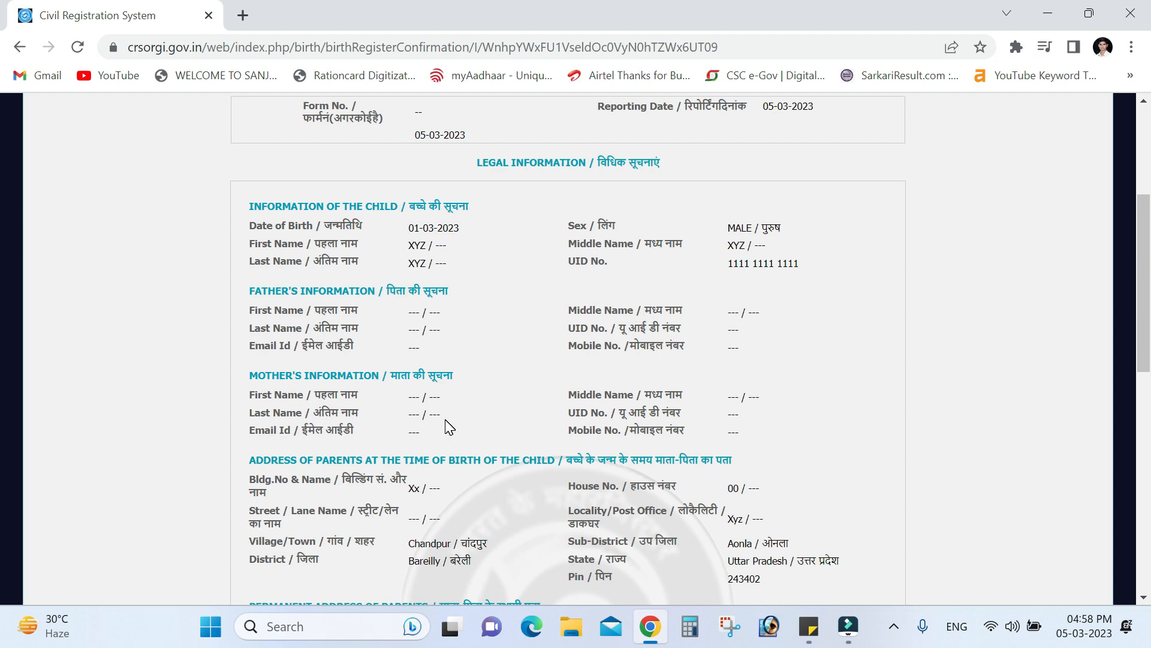
scroll(450, 427, down, 10)
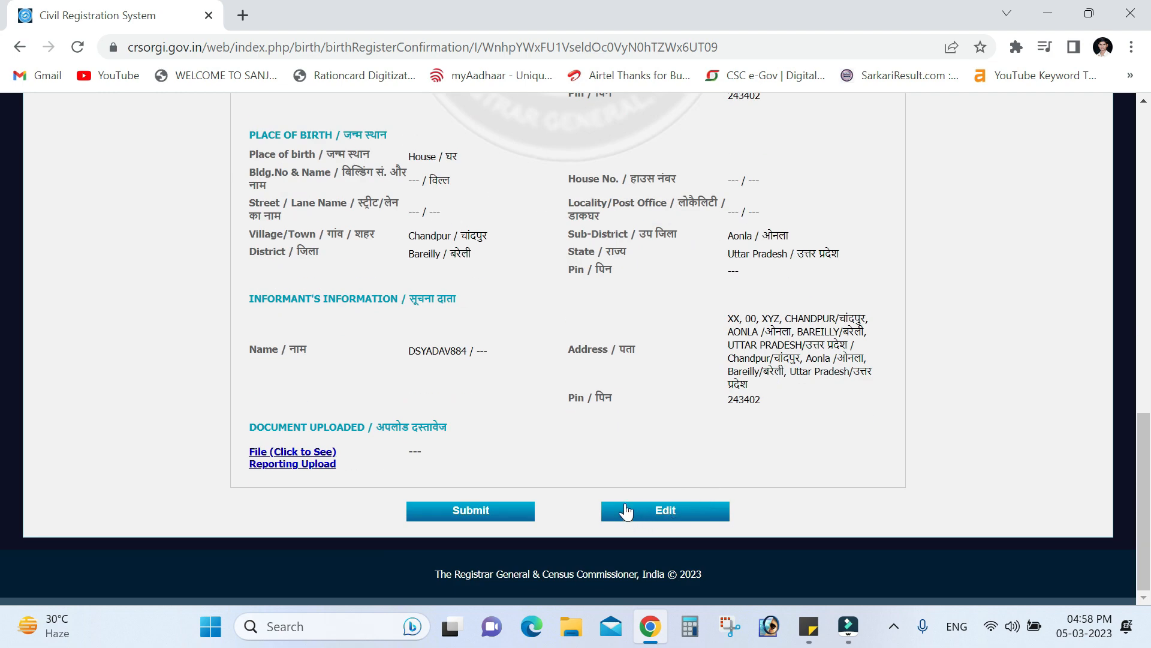
Submit the birth registration and complete the Acrobat extension's four-step welcome tour
click(477, 522)
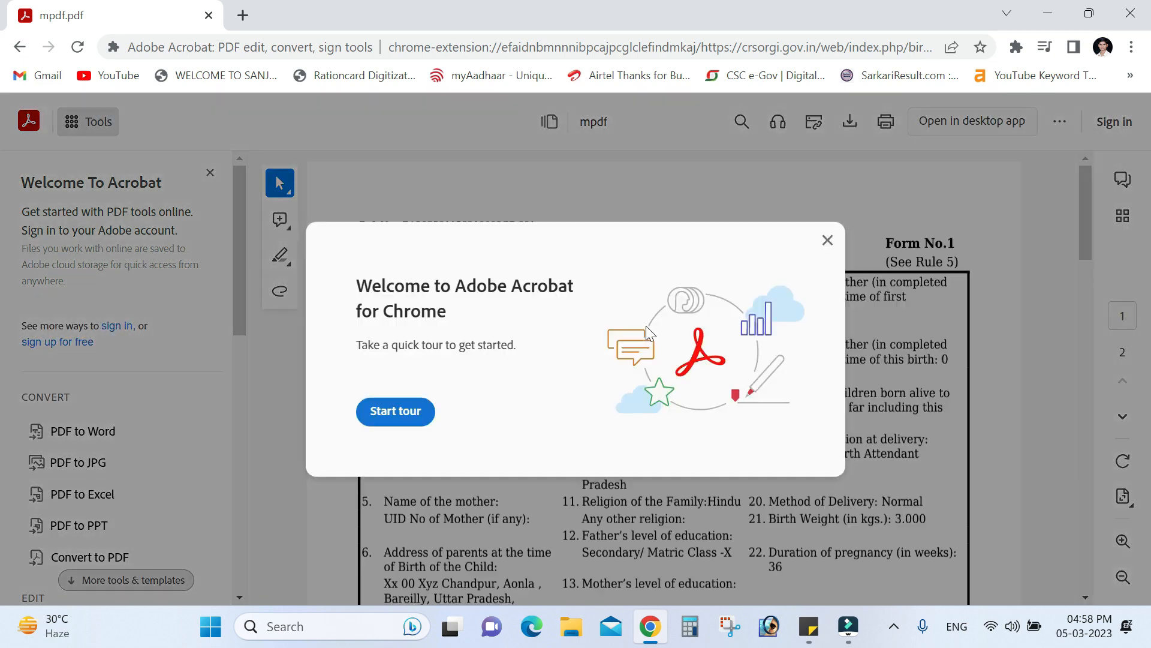
click(397, 413)
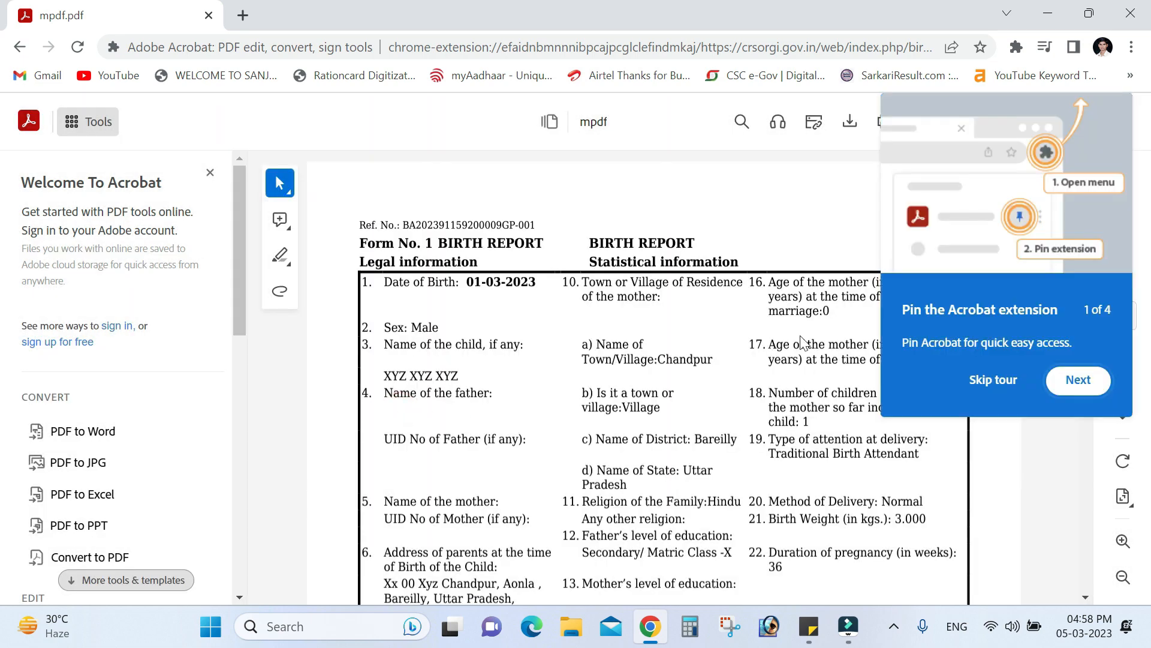
click(1076, 378)
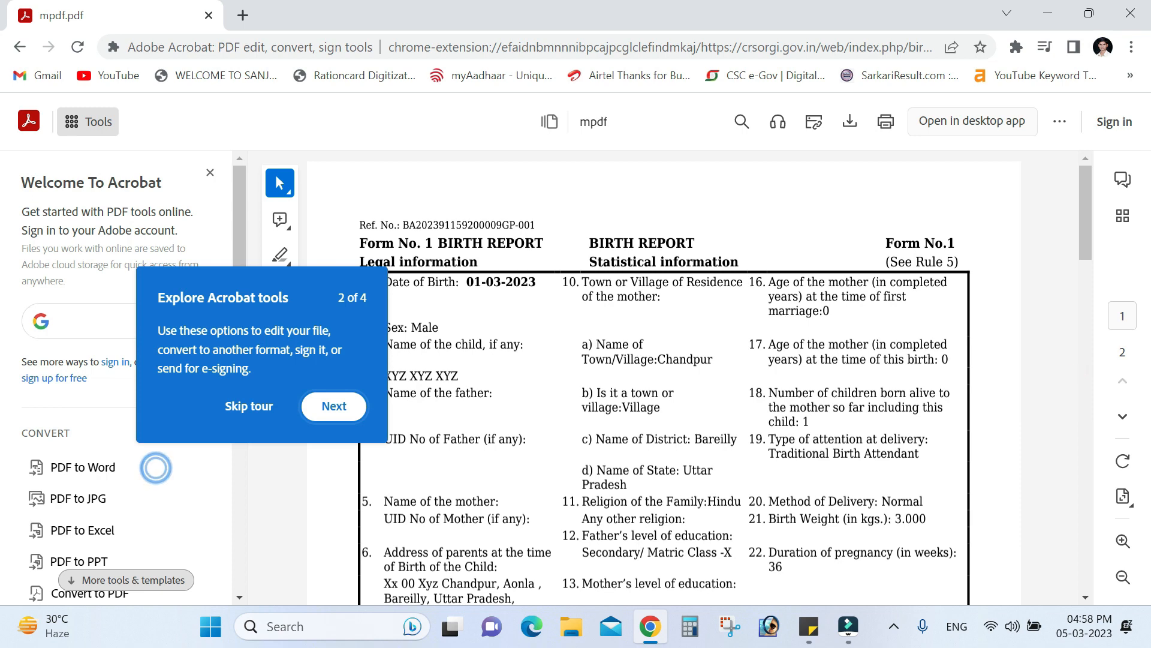
click(332, 423)
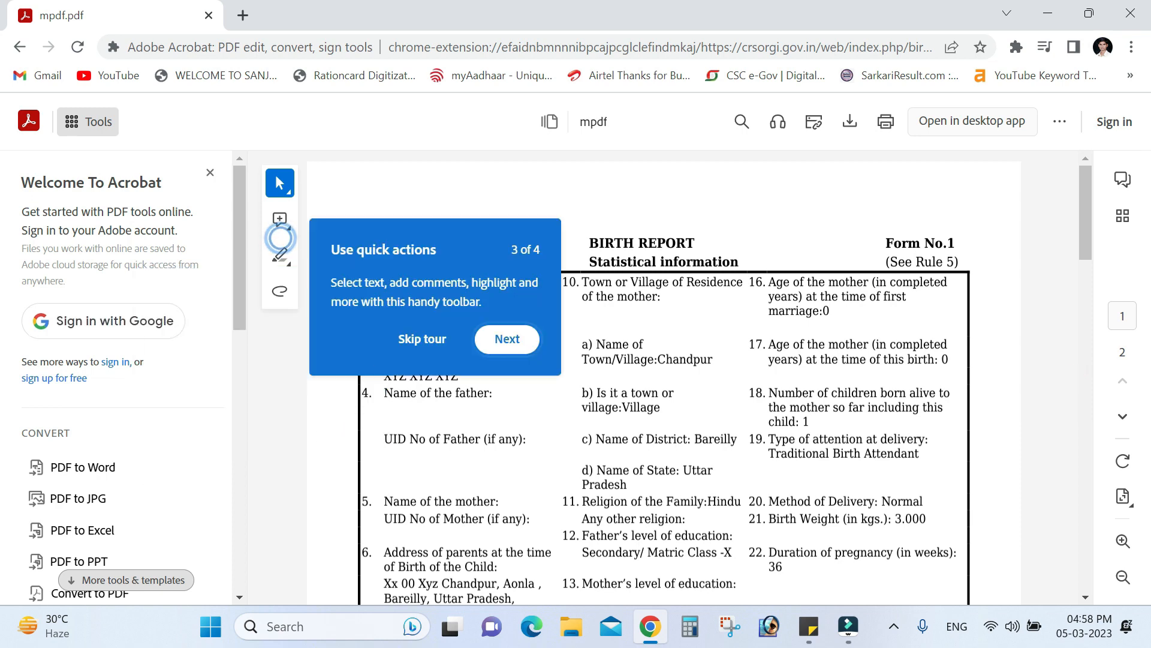
click(520, 346)
click(726, 272)
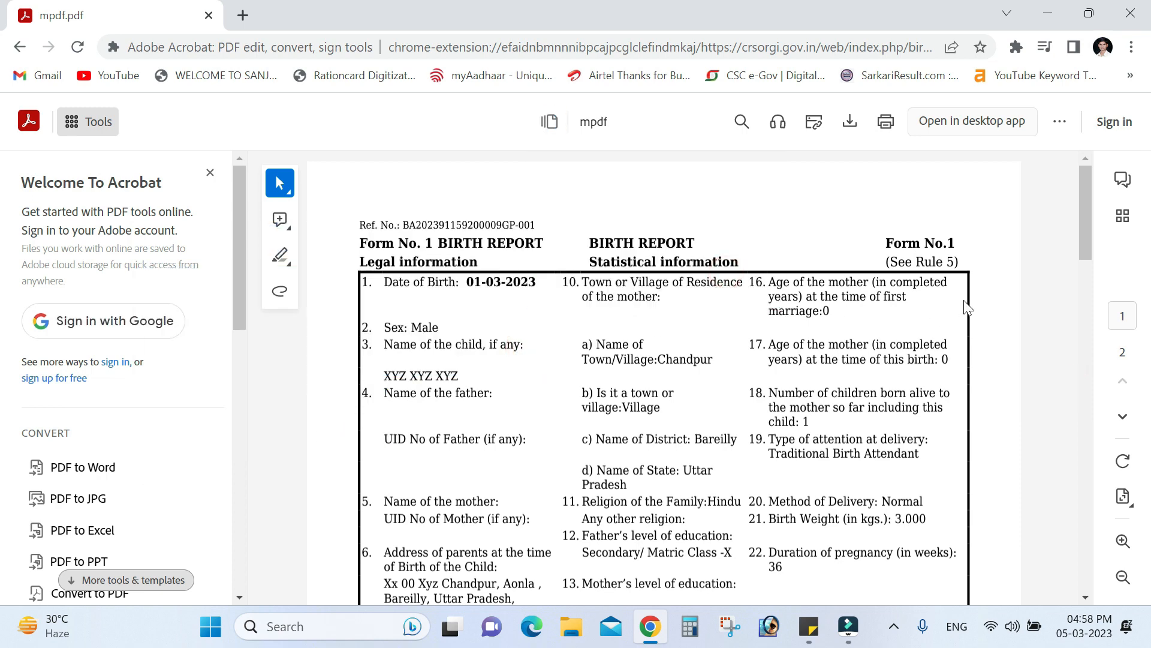
Scroll through the Form No. 1 Birth Report down to the NOTE on page 2
scroll(276, 174, down, 3)
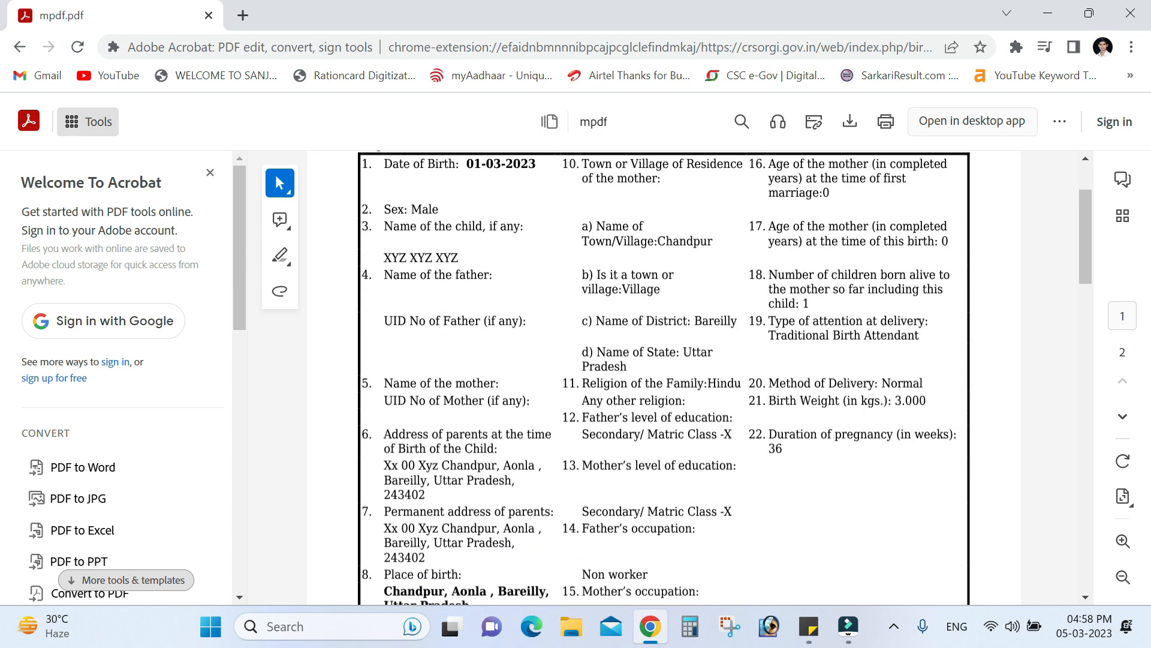
scroll(275, 174, up, 3)
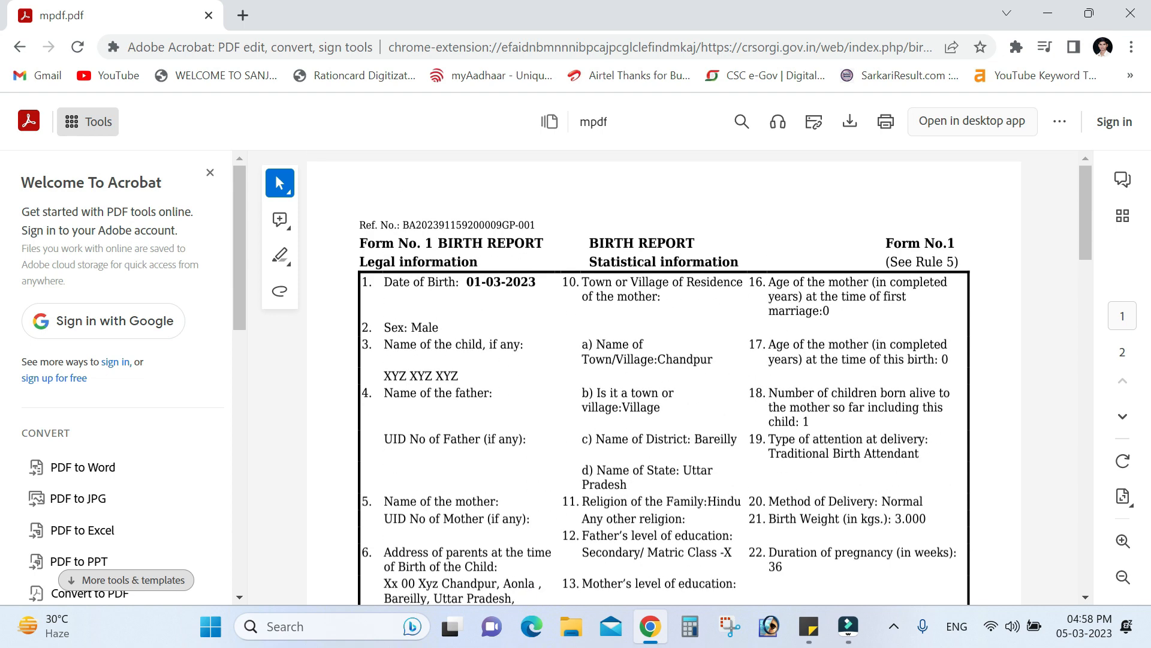
scroll(544, 291, down, 15)
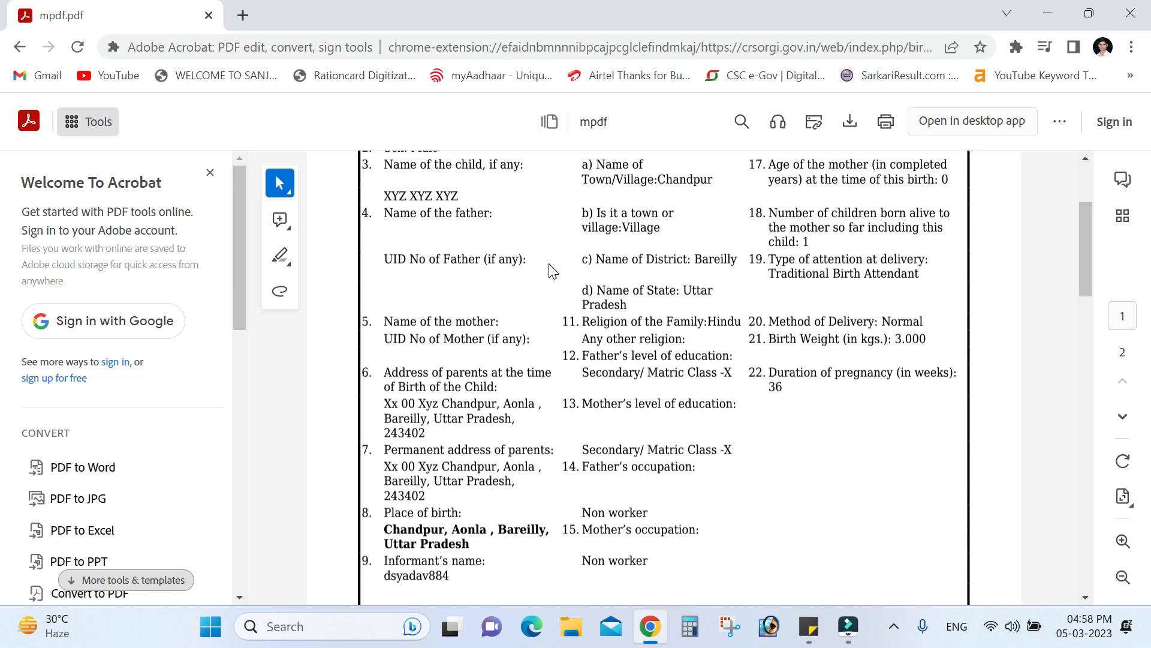
scroll(552, 259, down, 3)
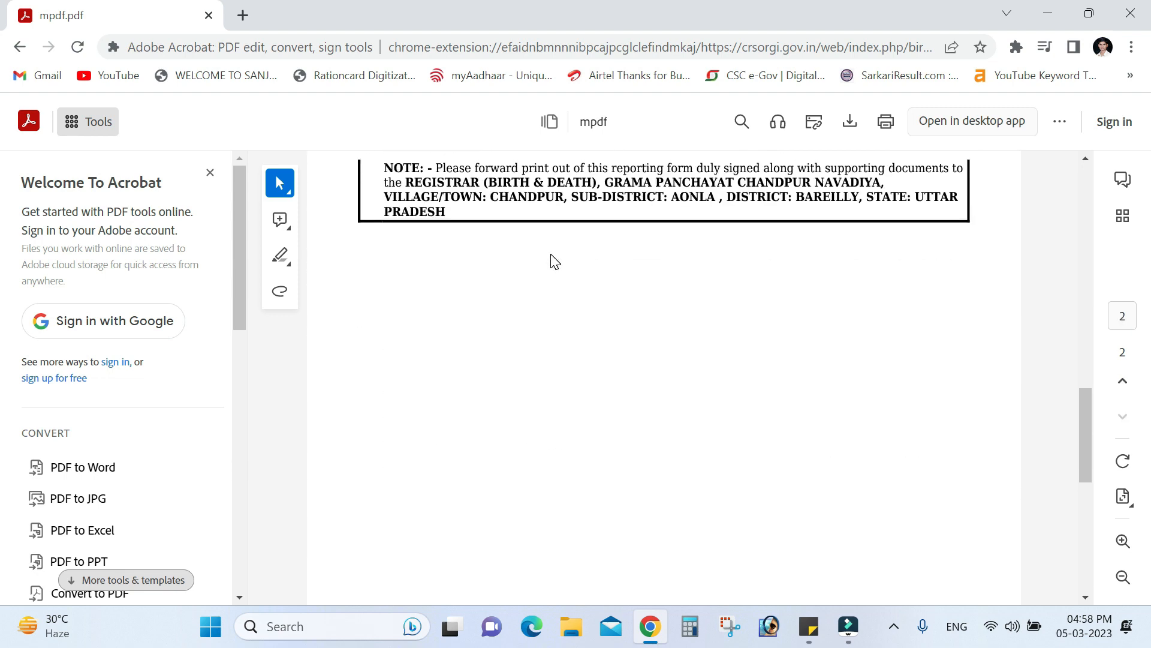
scroll(553, 259, up, 2)
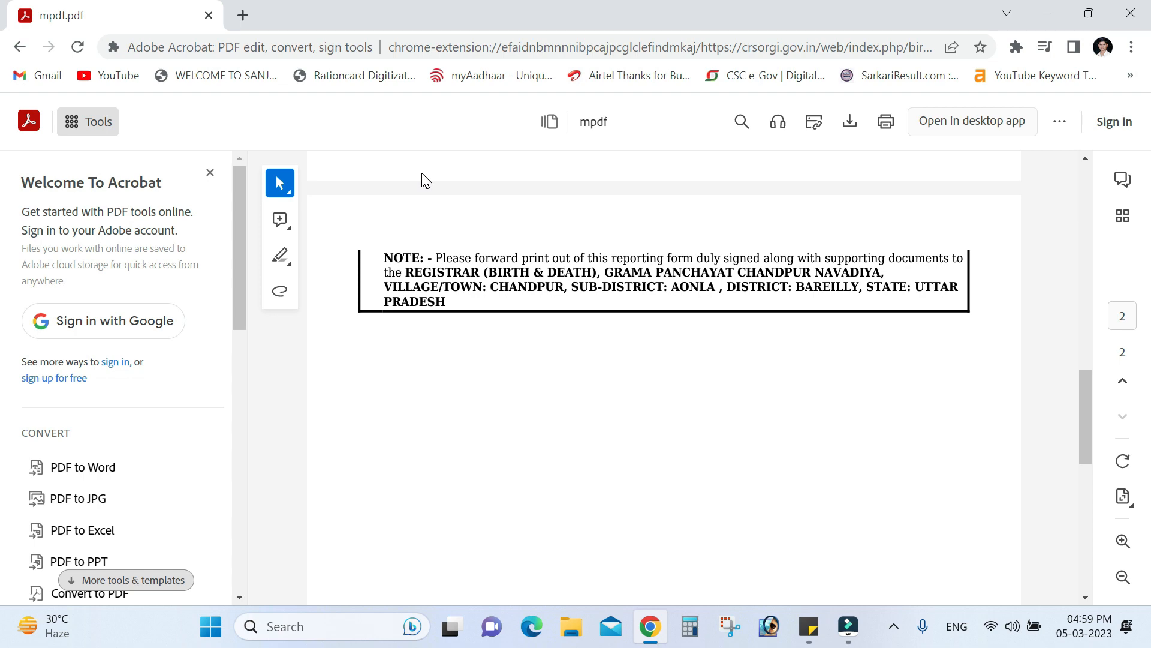
Select the registrar's address in the birth report's NOTE box
scroll(652, 331, up, 2)
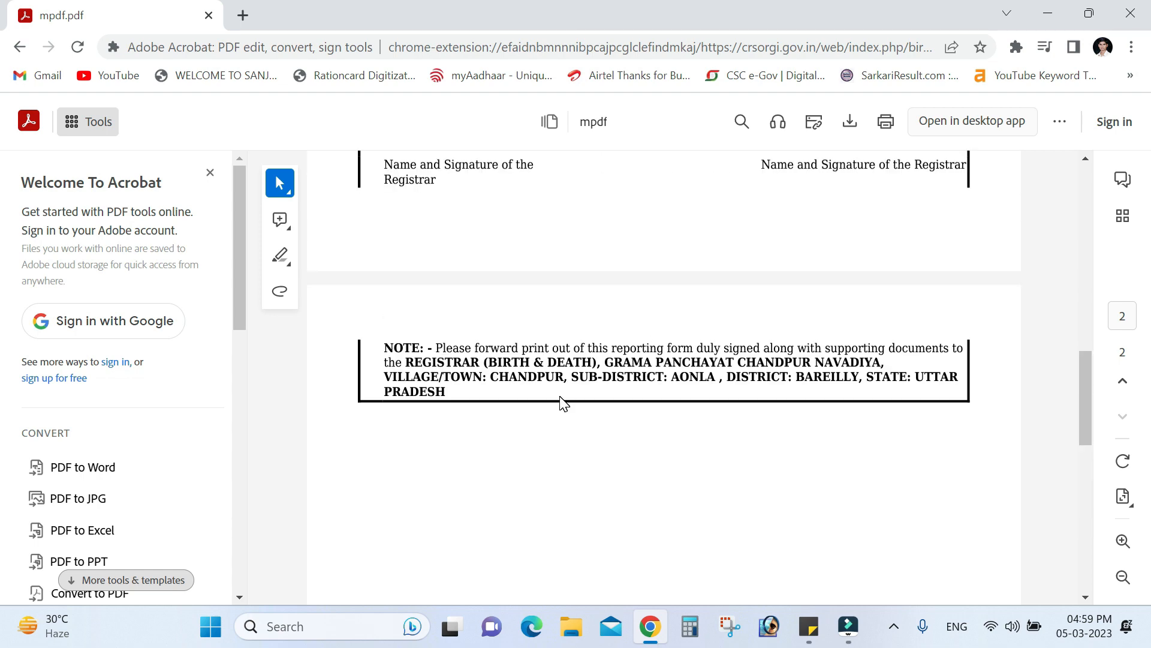
mouse_move(403, 363)
mouse_down()
mouse_move(431, 377)
mouse_move(934, 378)
mouse_move(933, 400)
mouse_up()
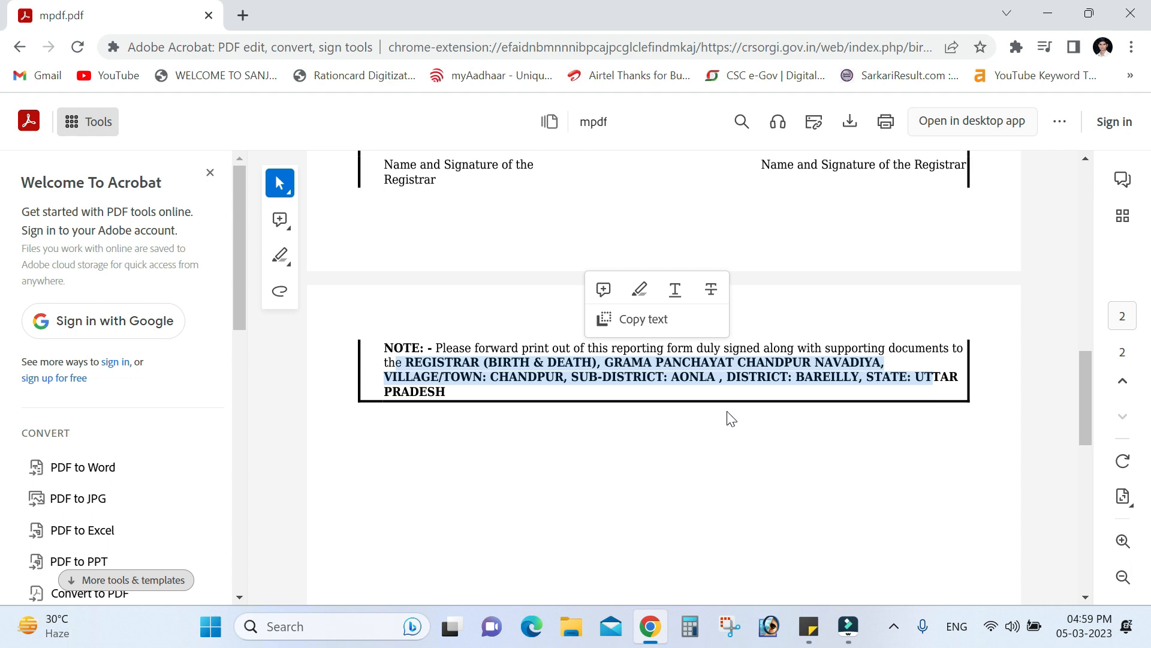
scroll(730, 418, up, 15)
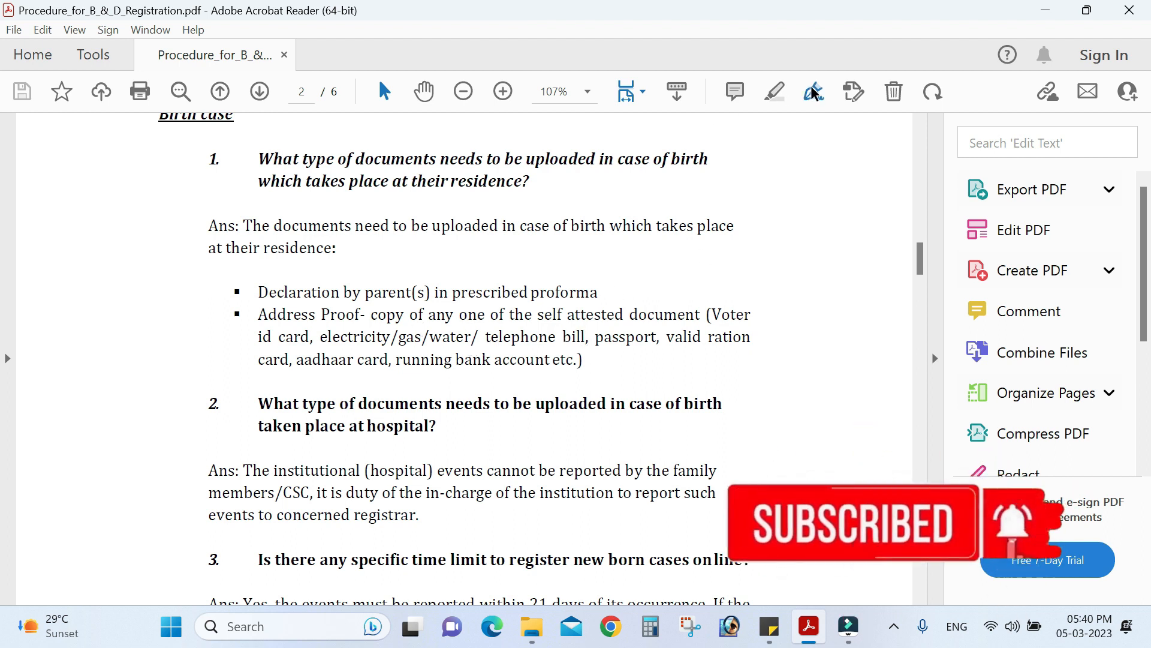
Highlight in yellow the question 1 home-birth document bullets and the start of question 2
click(774, 96)
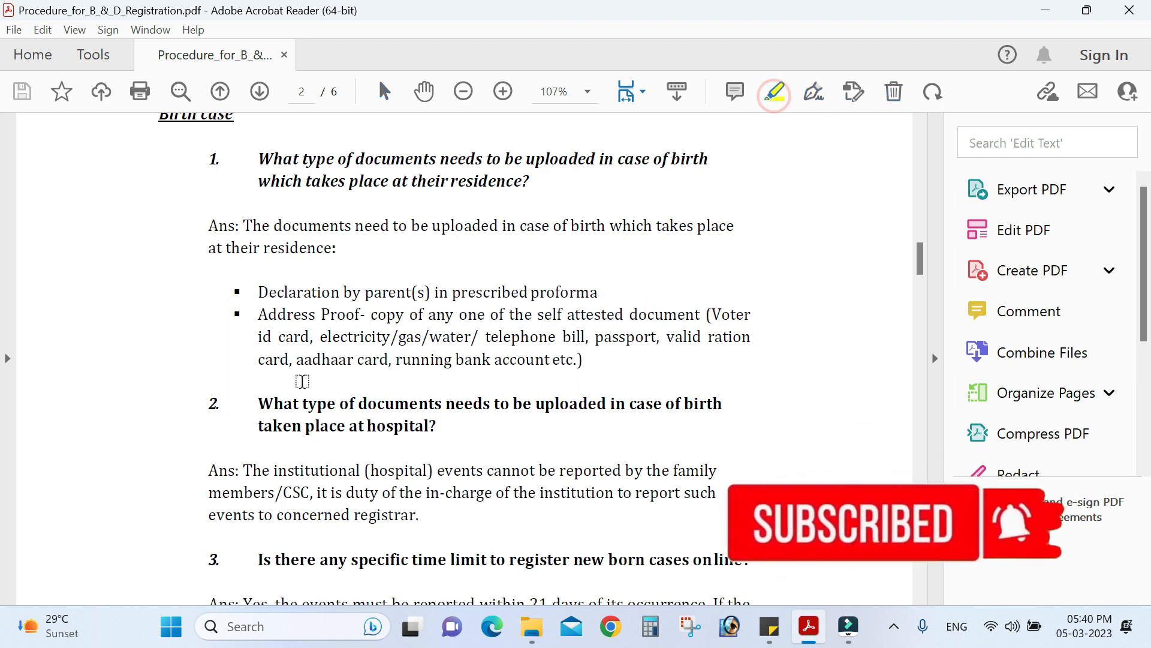
drag(240, 292, 610, 377)
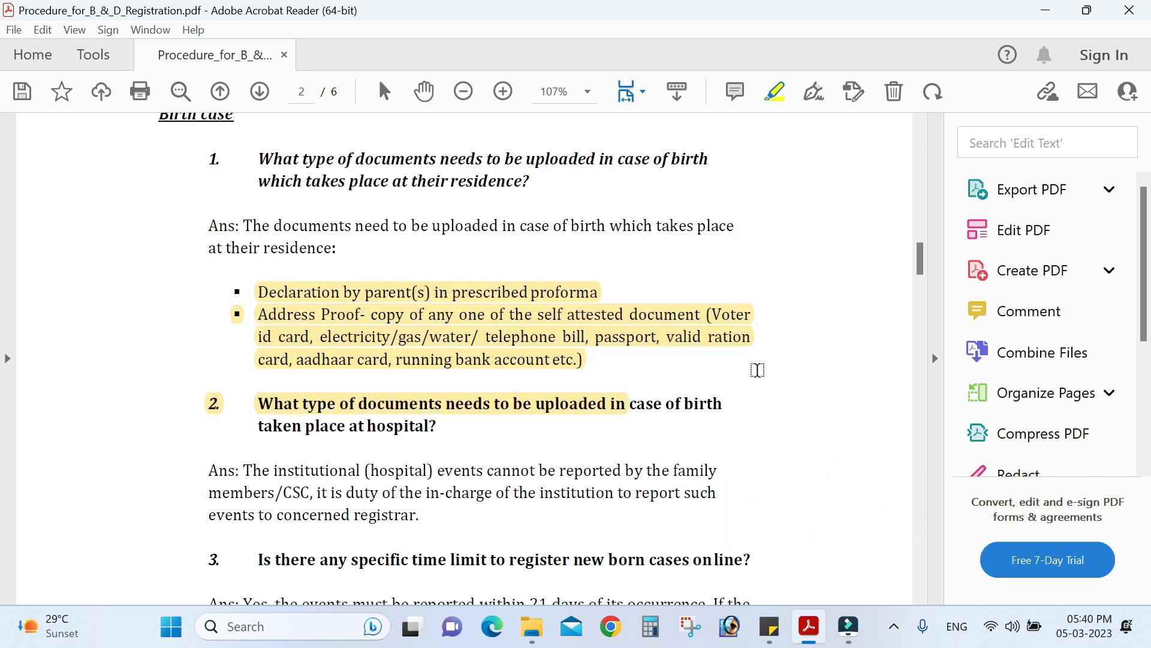
scroll(757, 370, down, 1)
scroll(756, 370, down, 1)
scroll(757, 370, down, 4)
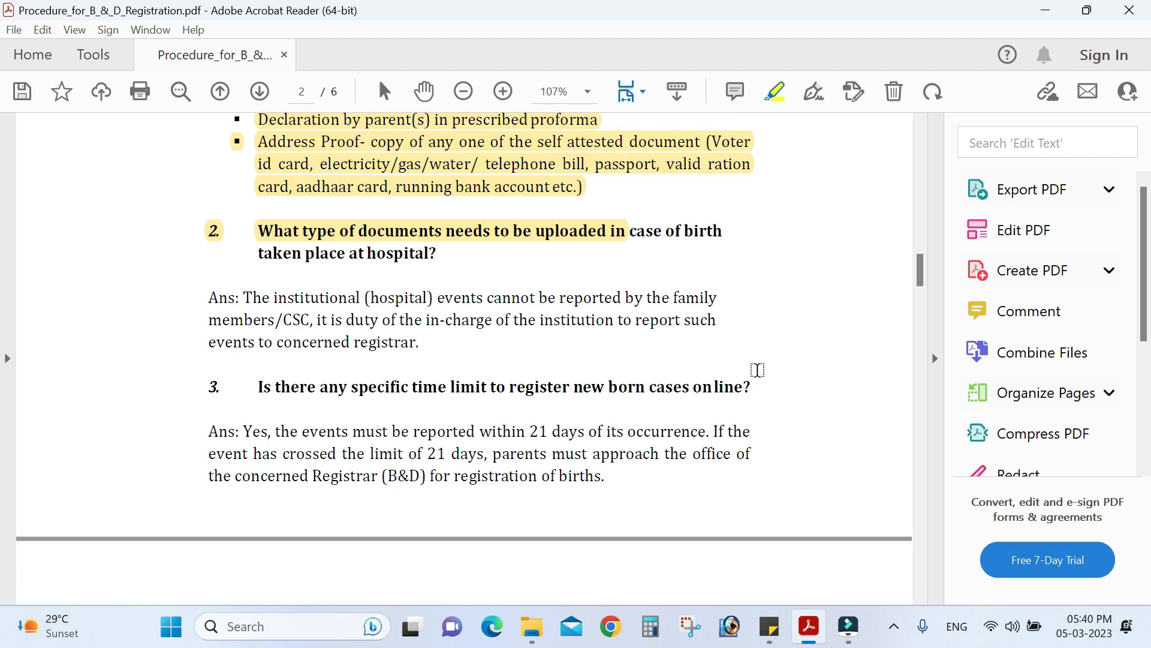
scroll(757, 370, down, 4)
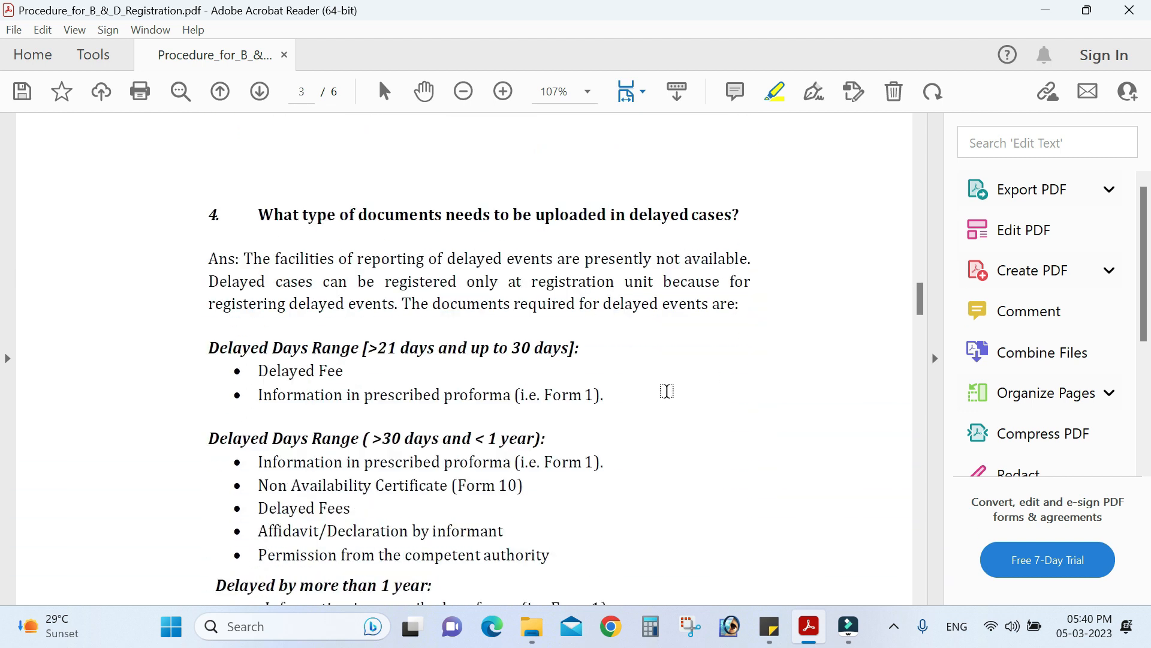
Highlight in yellow the 21 to 30 days delayed-range heading and its document list
drag(260, 370, 378, 370)
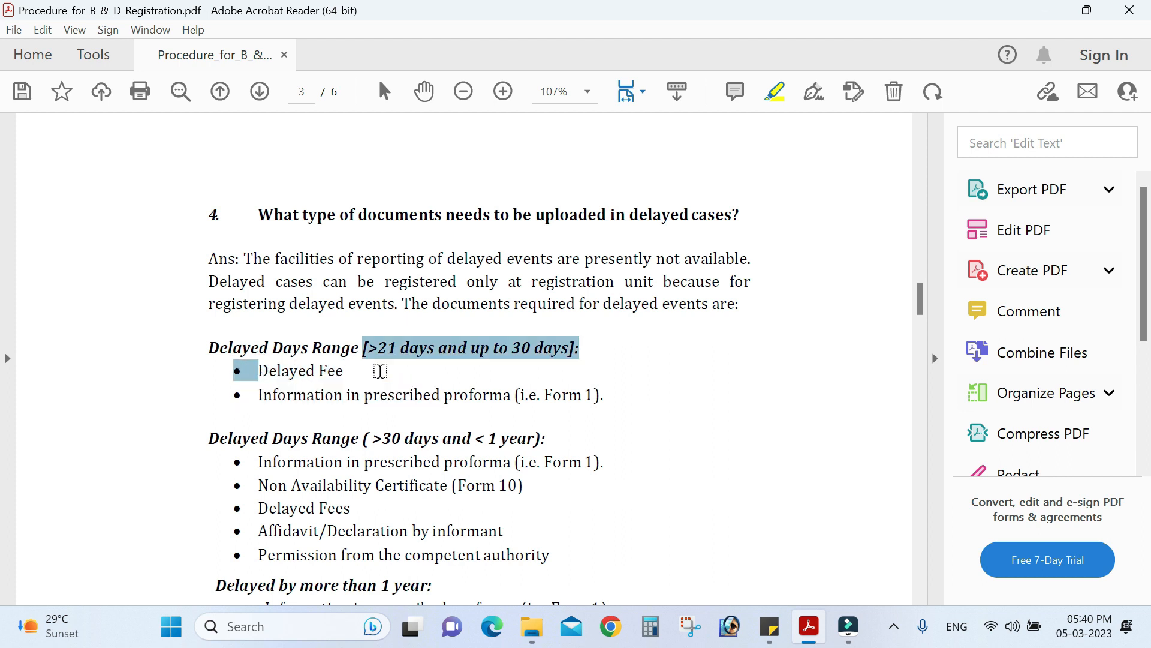
click(622, 401)
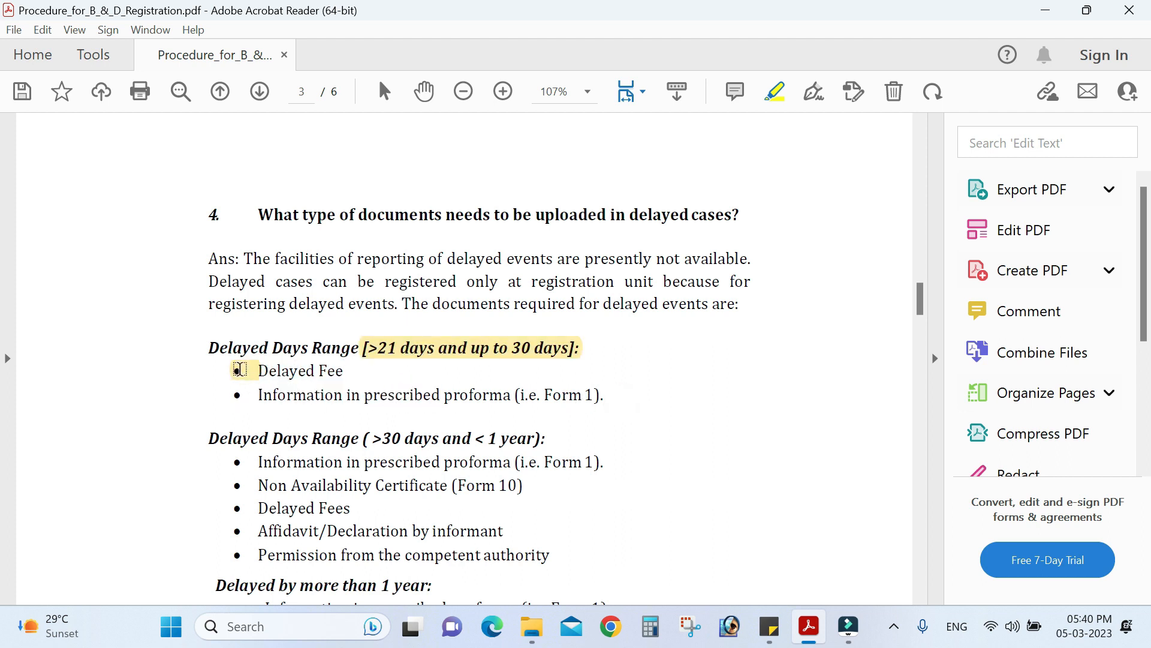
click(238, 370)
click(266, 397)
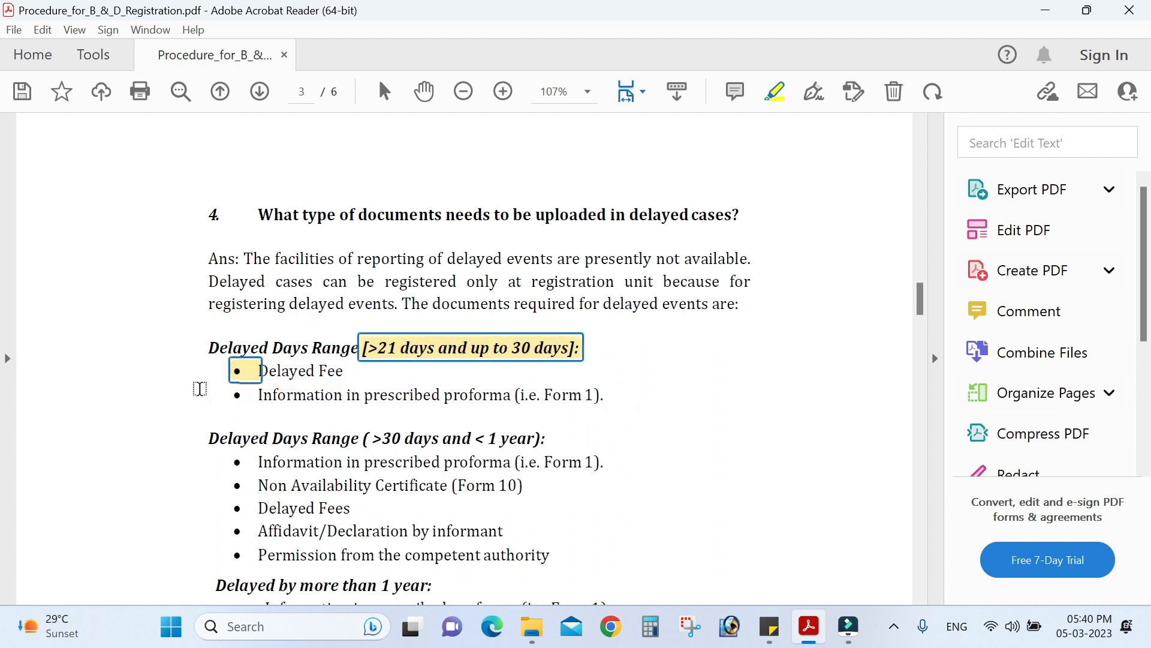
drag(628, 401, 206, 350)
Highlight the five bullets under Delayed by more than 1 year, ending at Order from first class magistrate
scroll(636, 415, down, 2)
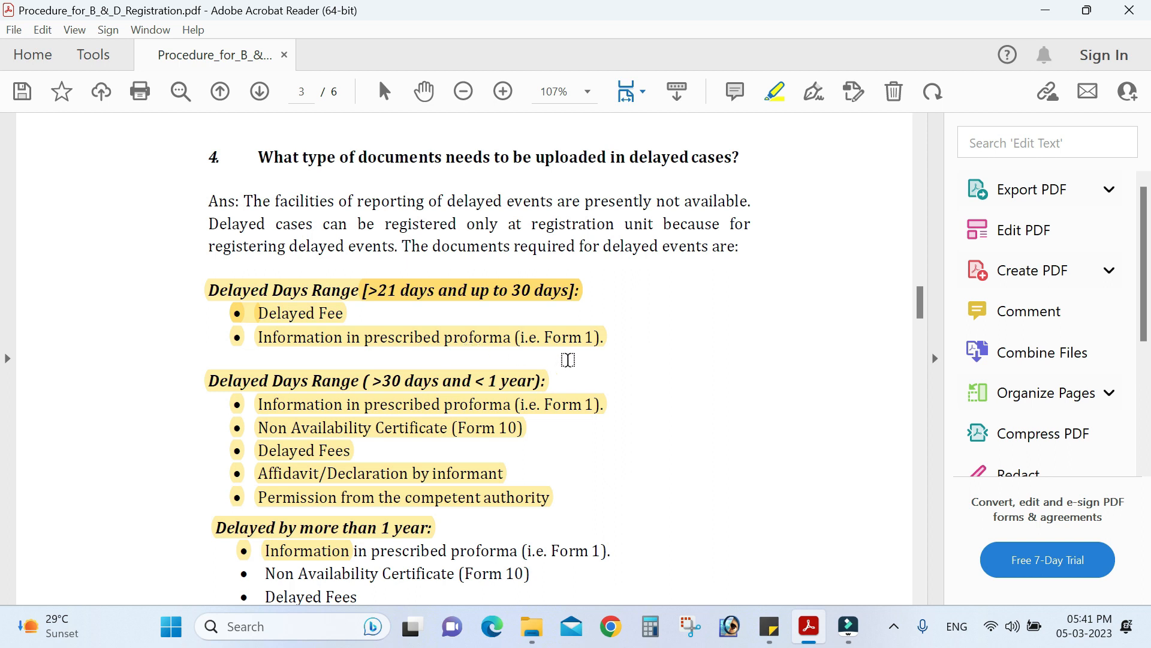
scroll(567, 360, down, 2)
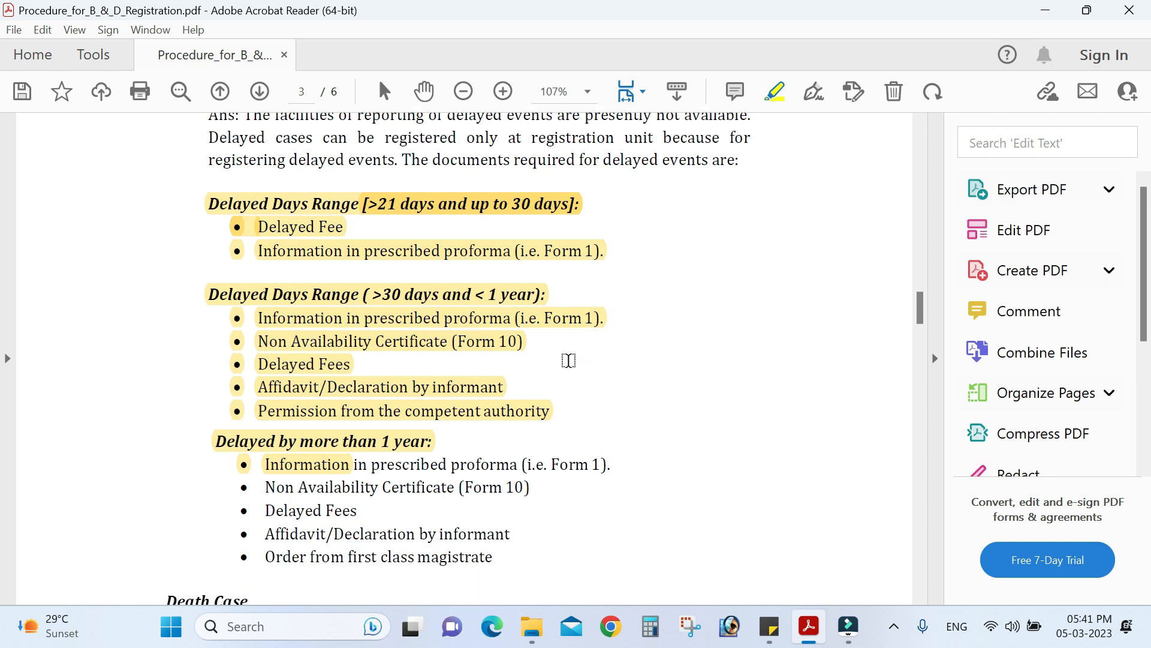
scroll(565, 359, down, 1)
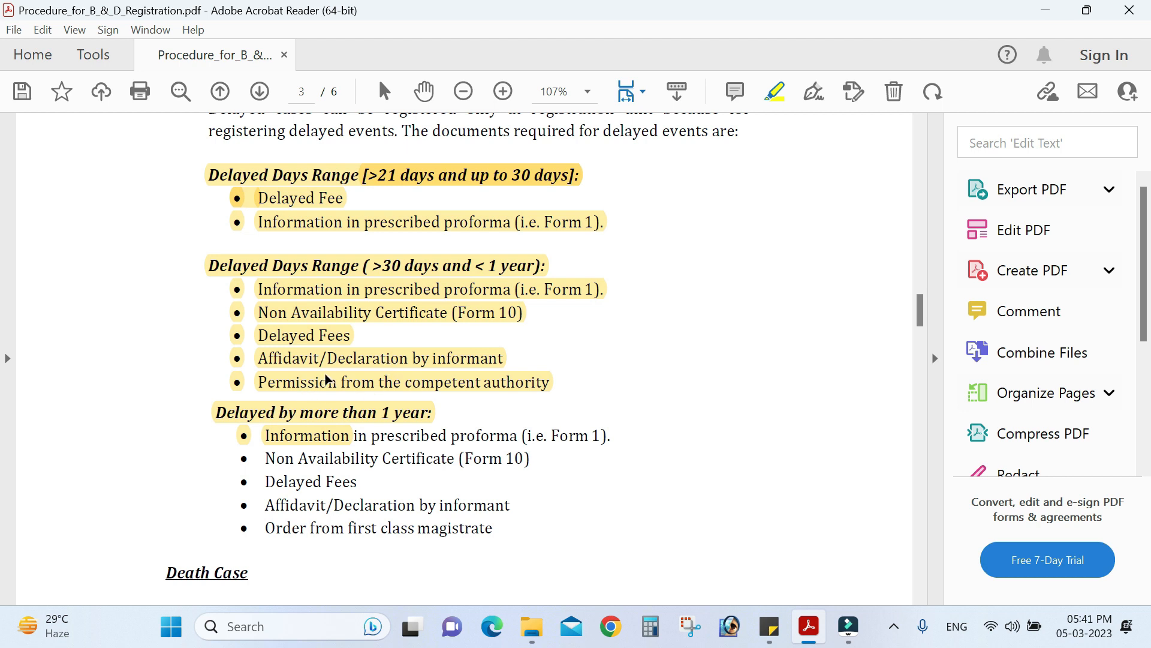
scroll(424, 395, down, 1)
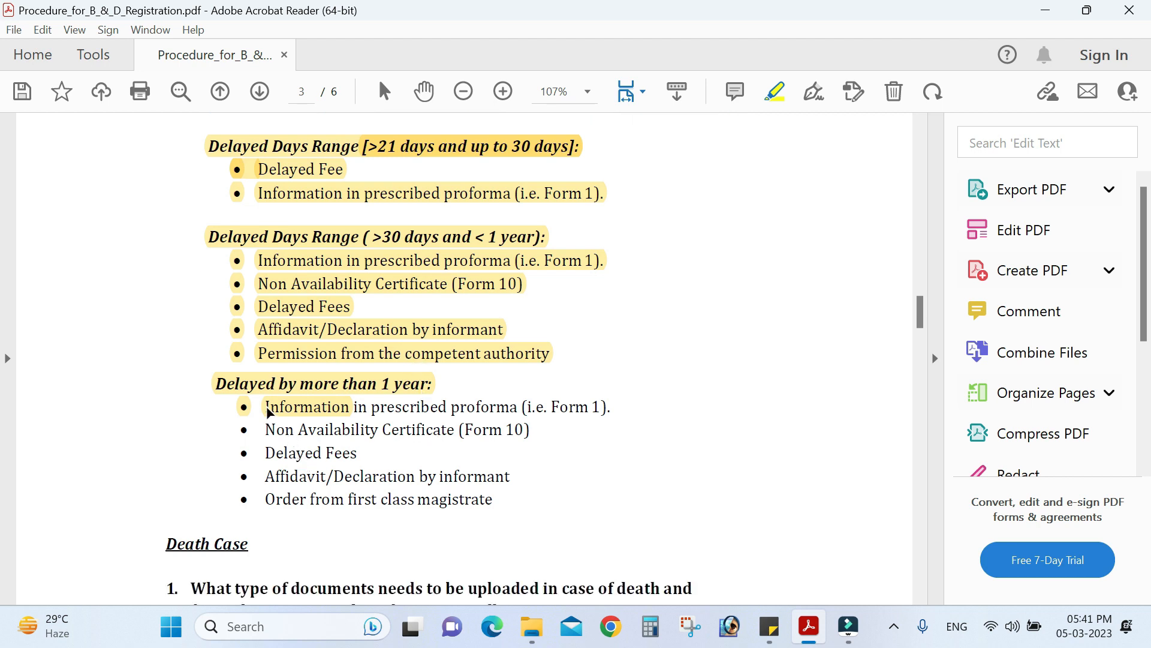
mouse_move(259, 413)
mouse_down()
mouse_move(290, 458)
mouse_move(504, 499)
mouse_up()
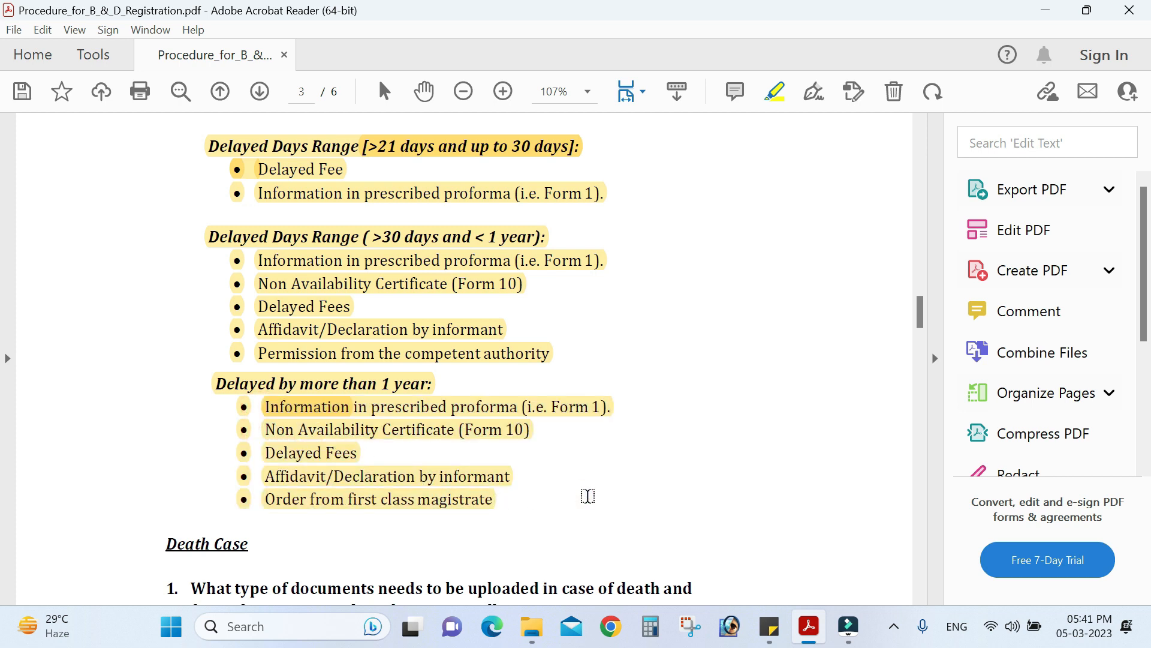